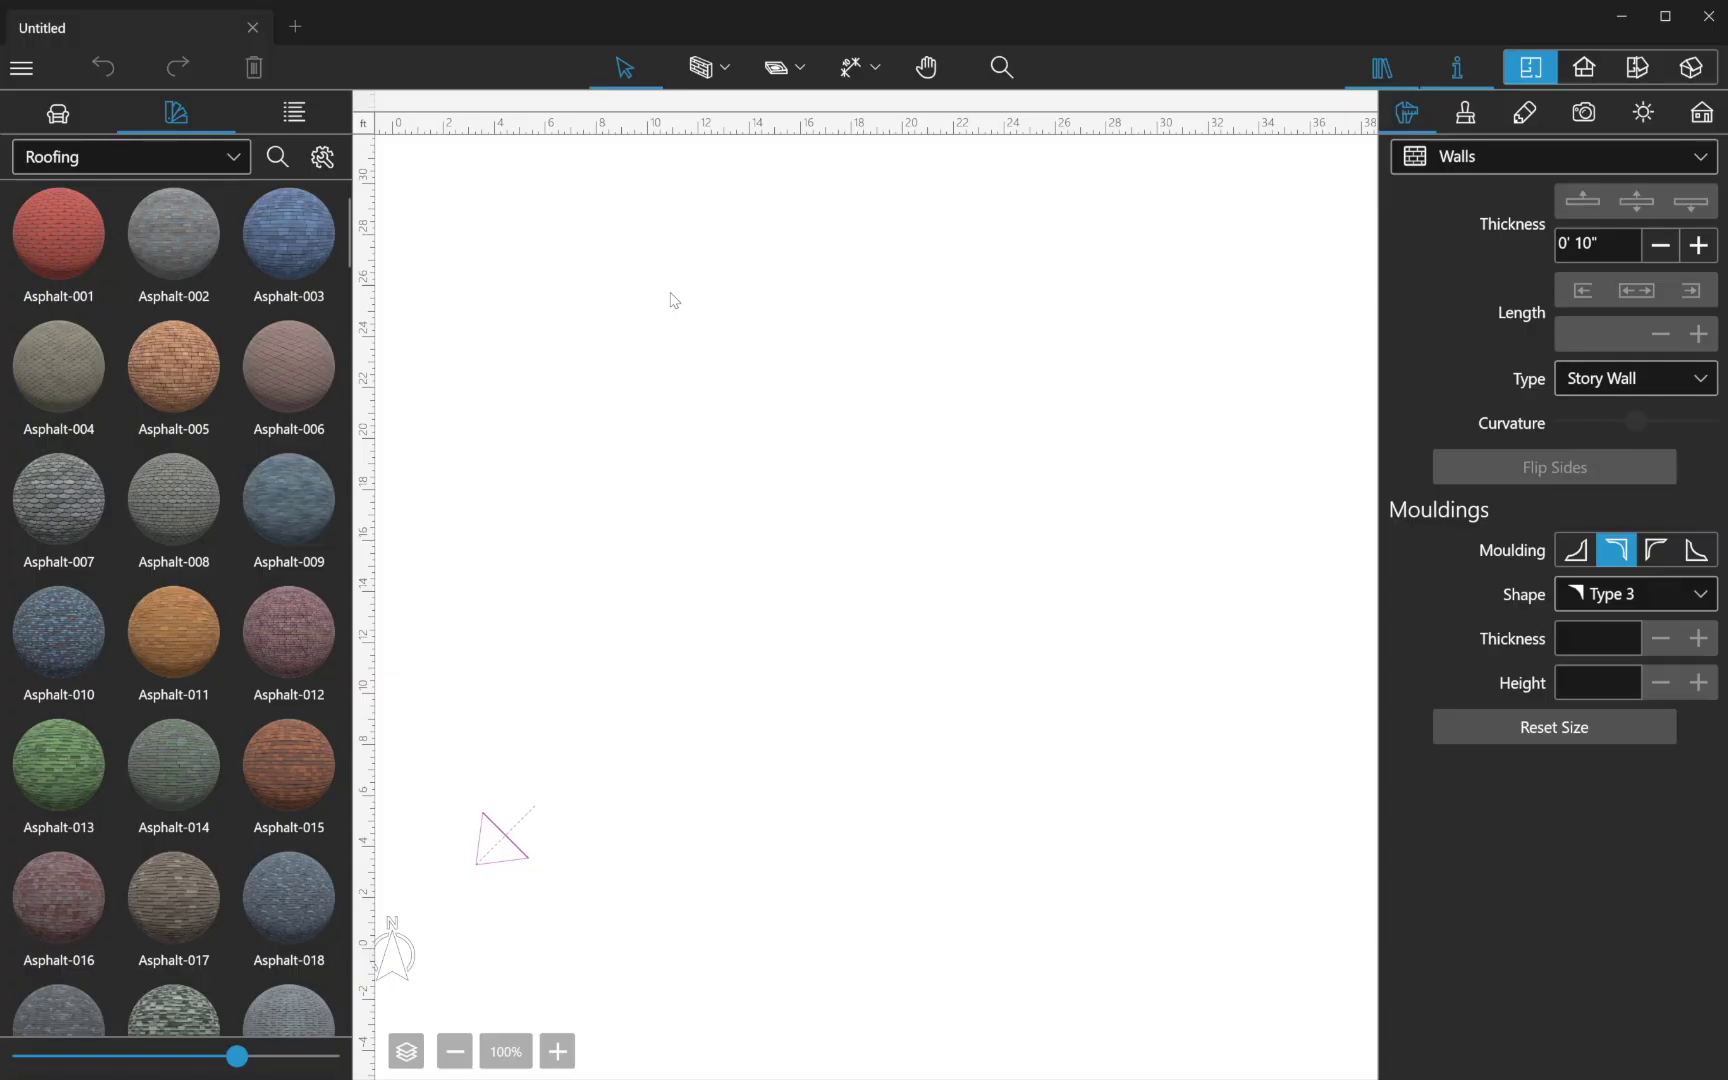
Step: In Project Settings, set Extend Floor Labels to Floor Area
left_click(365, 125)
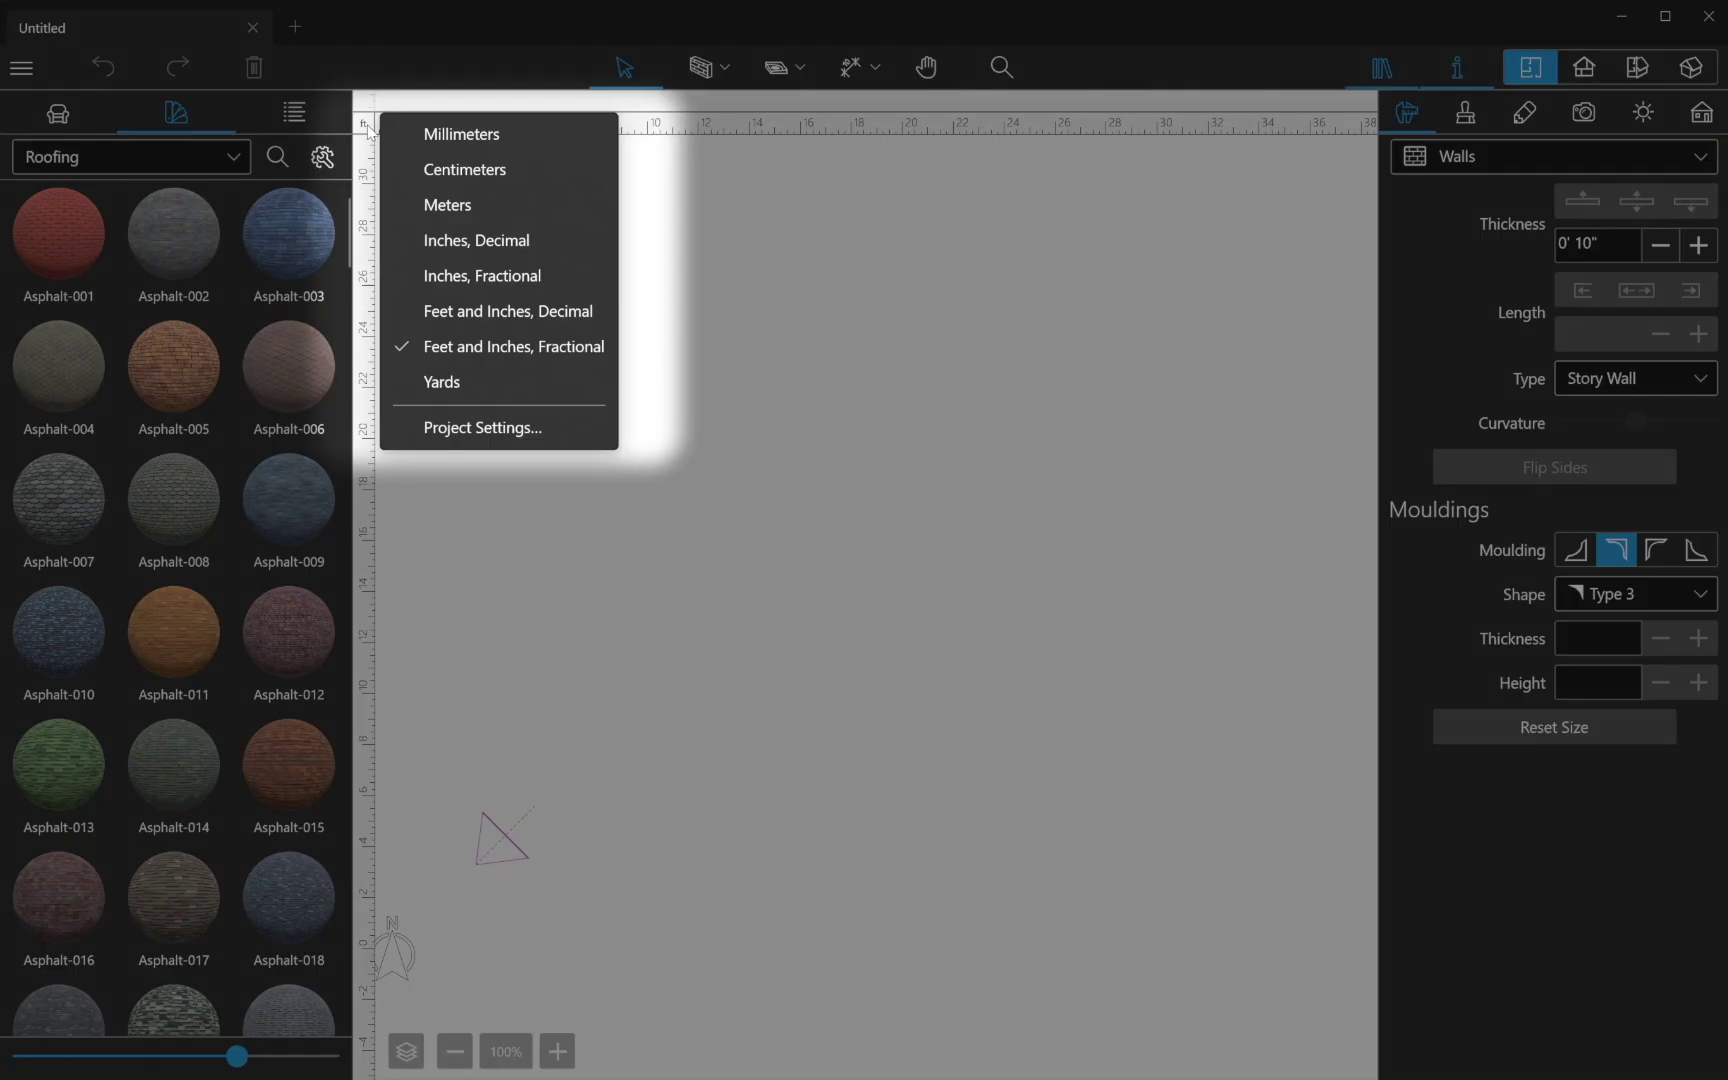
left_click(496, 428)
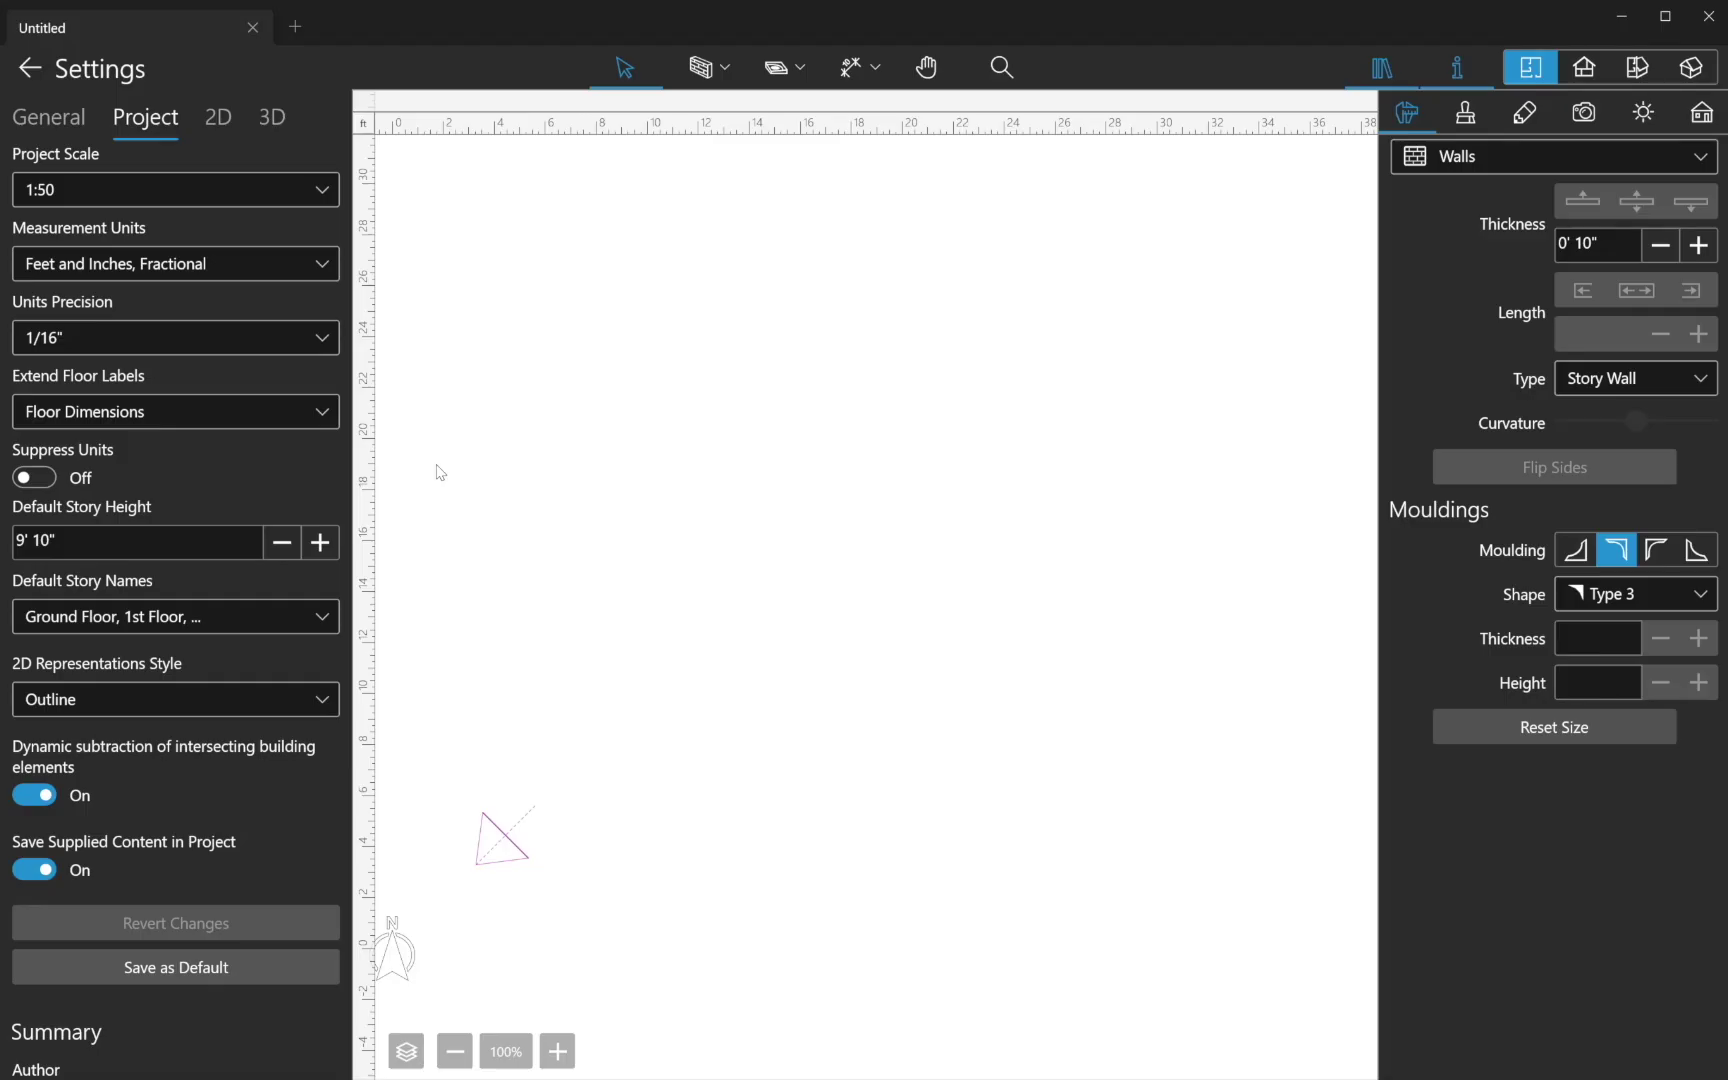
left_click(168, 410)
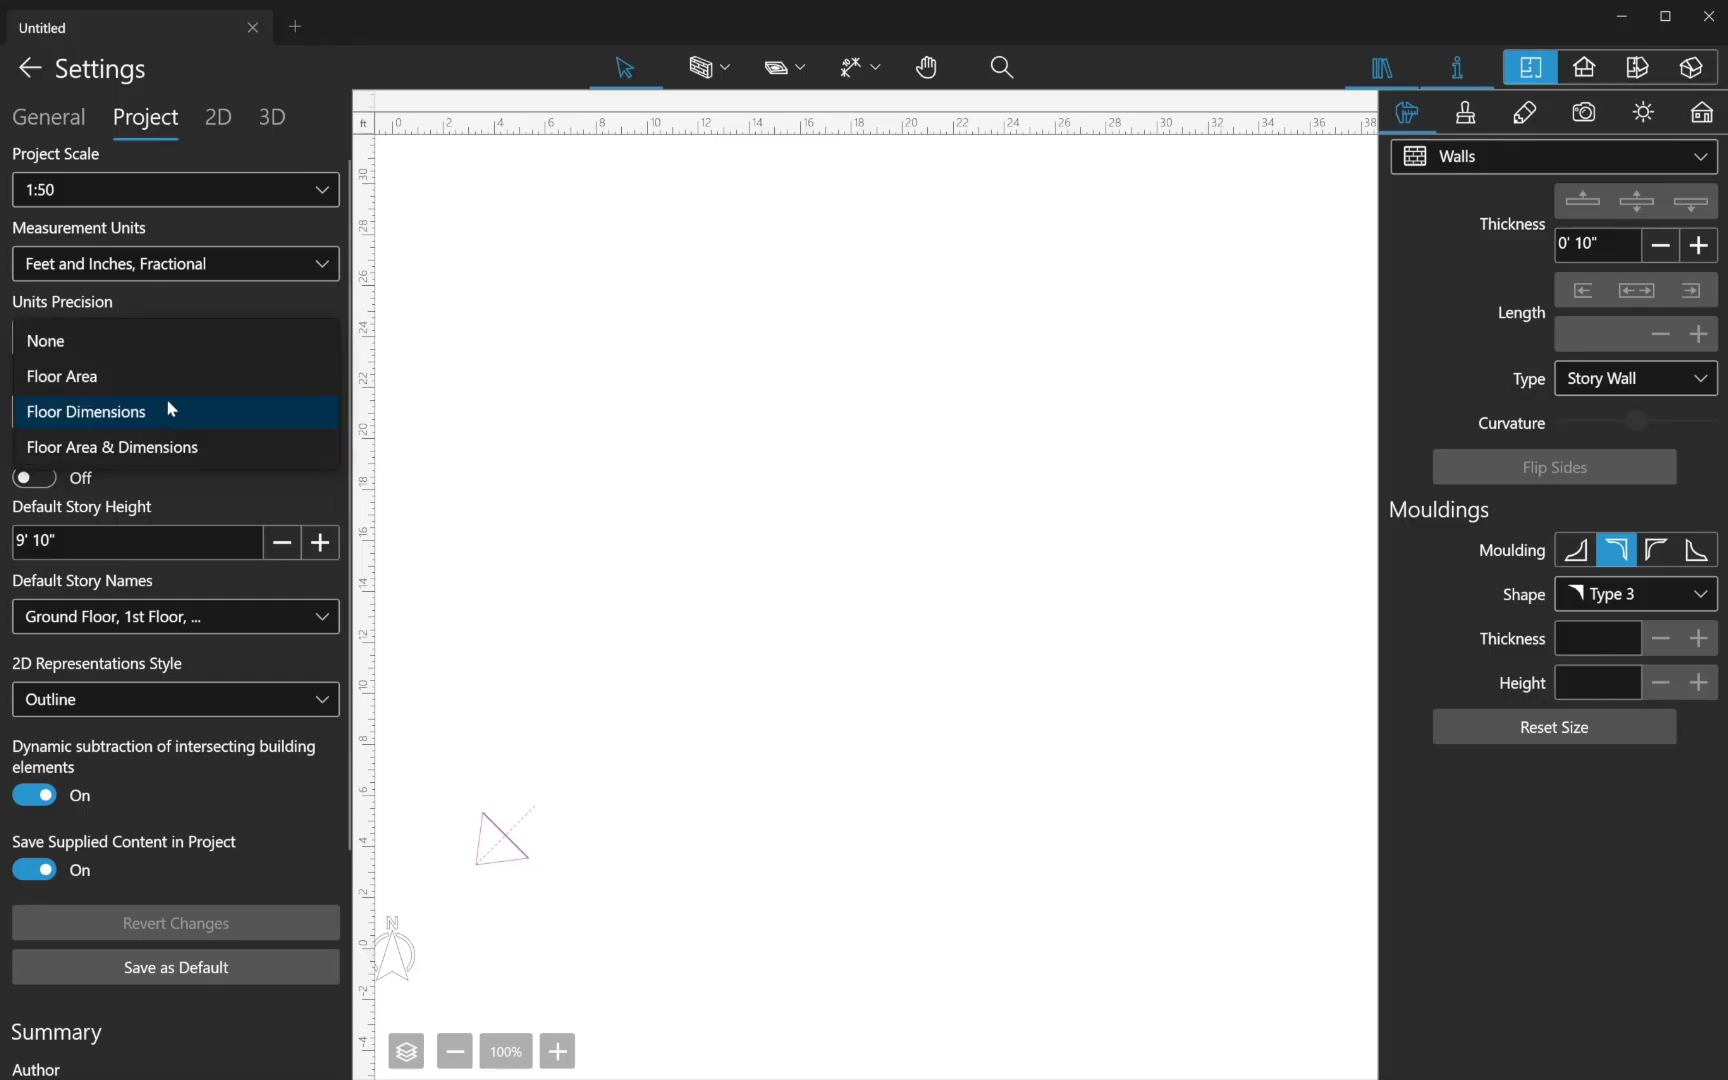
left_click(165, 383)
left_click(466, 346)
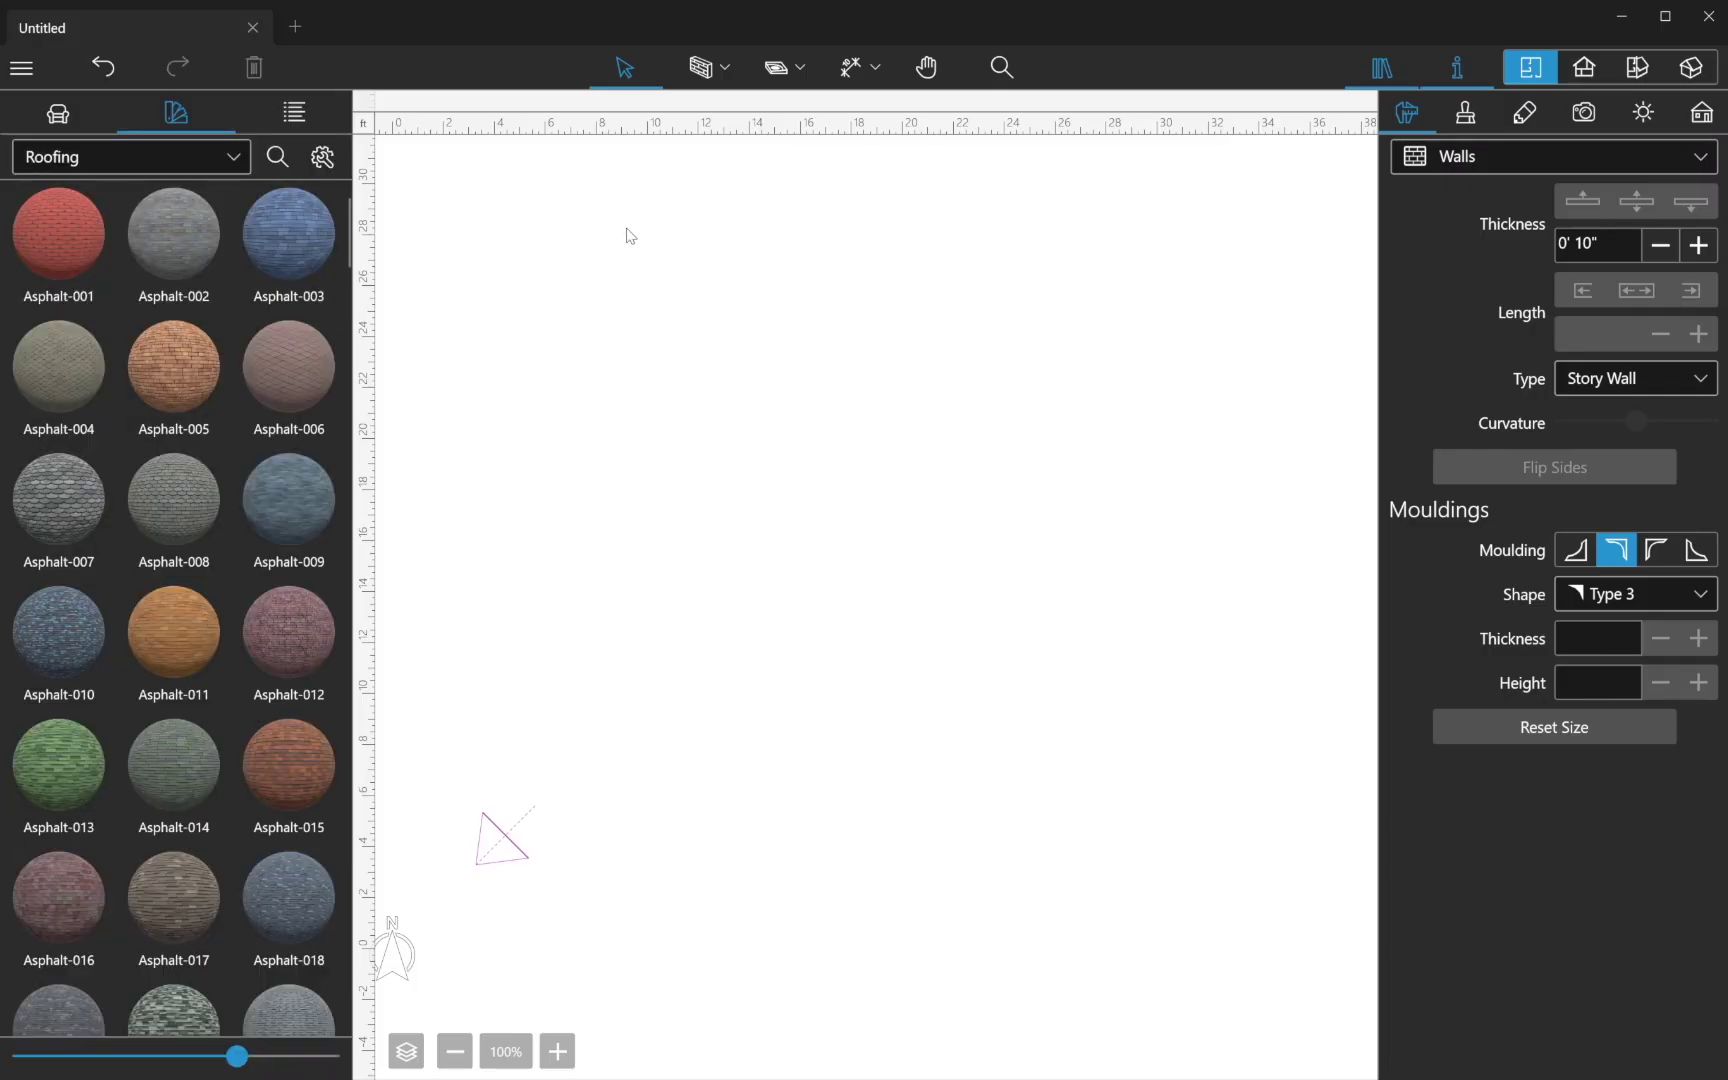
Step: Draw a trial rectangular room of about 413.0 ft², then undo it
left_click(729, 74)
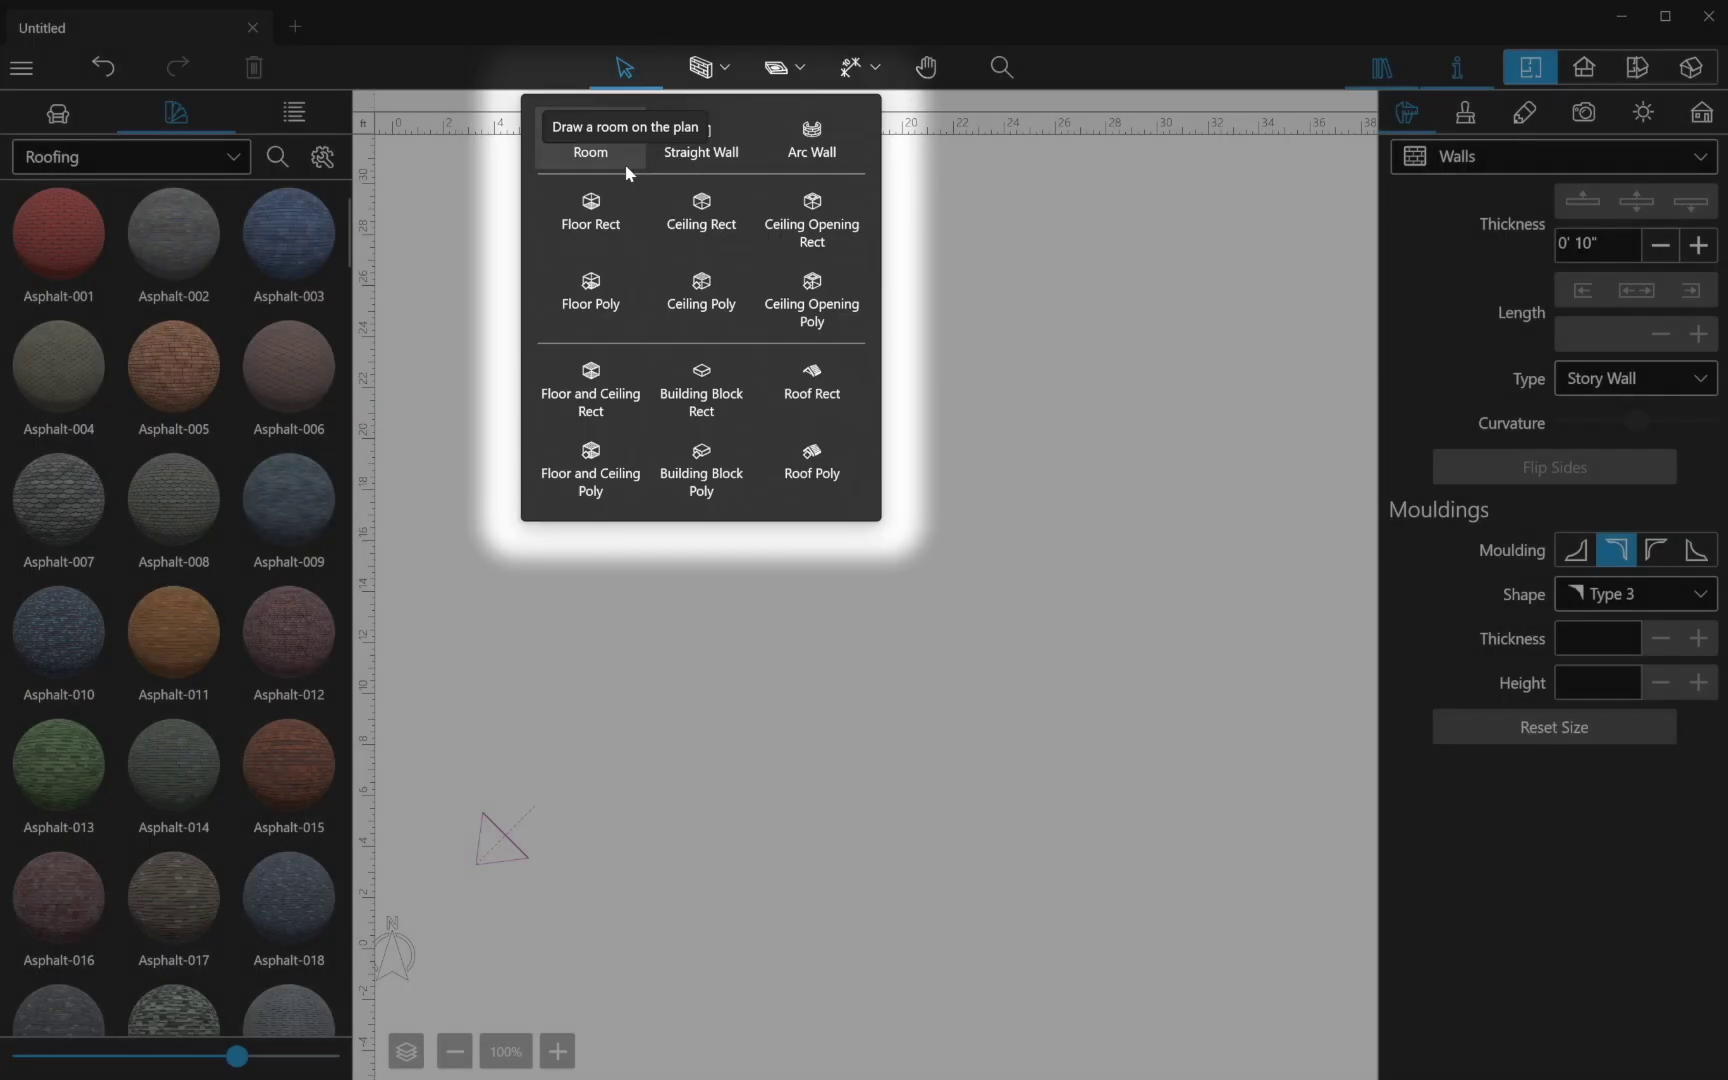
left_click(628, 172)
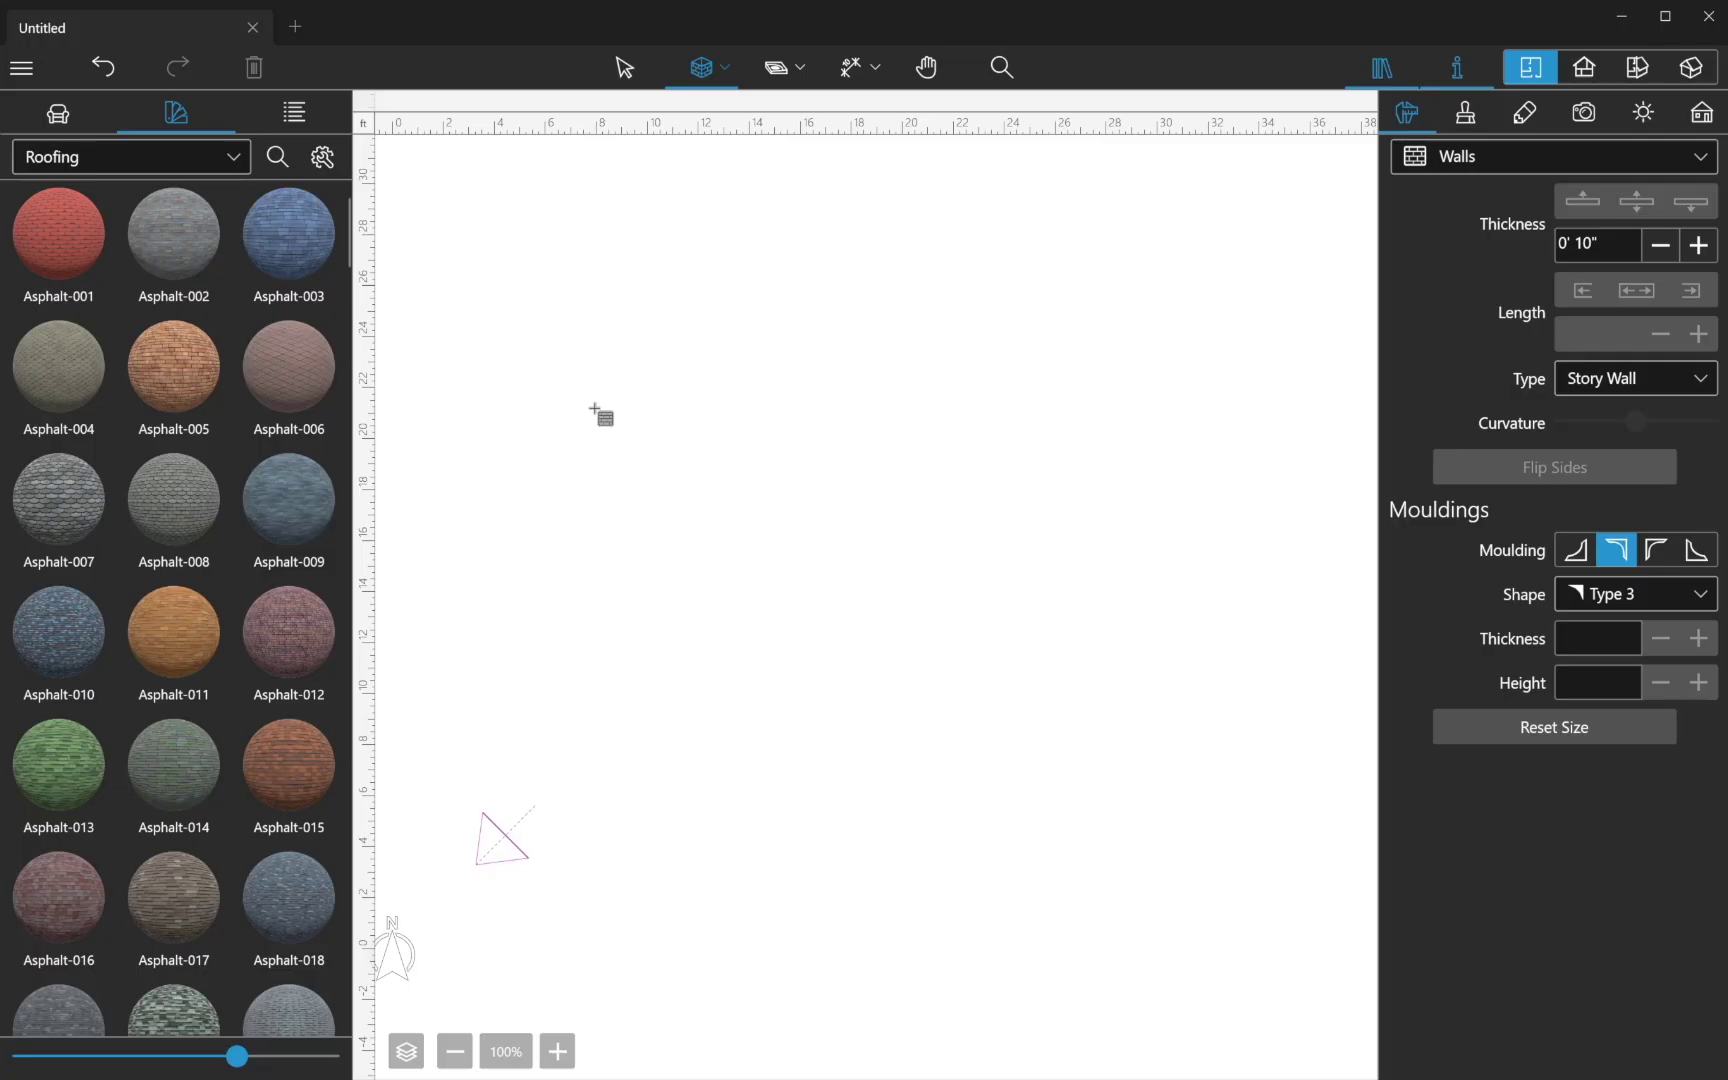
left_click_drag(594, 409, 1184, 730)
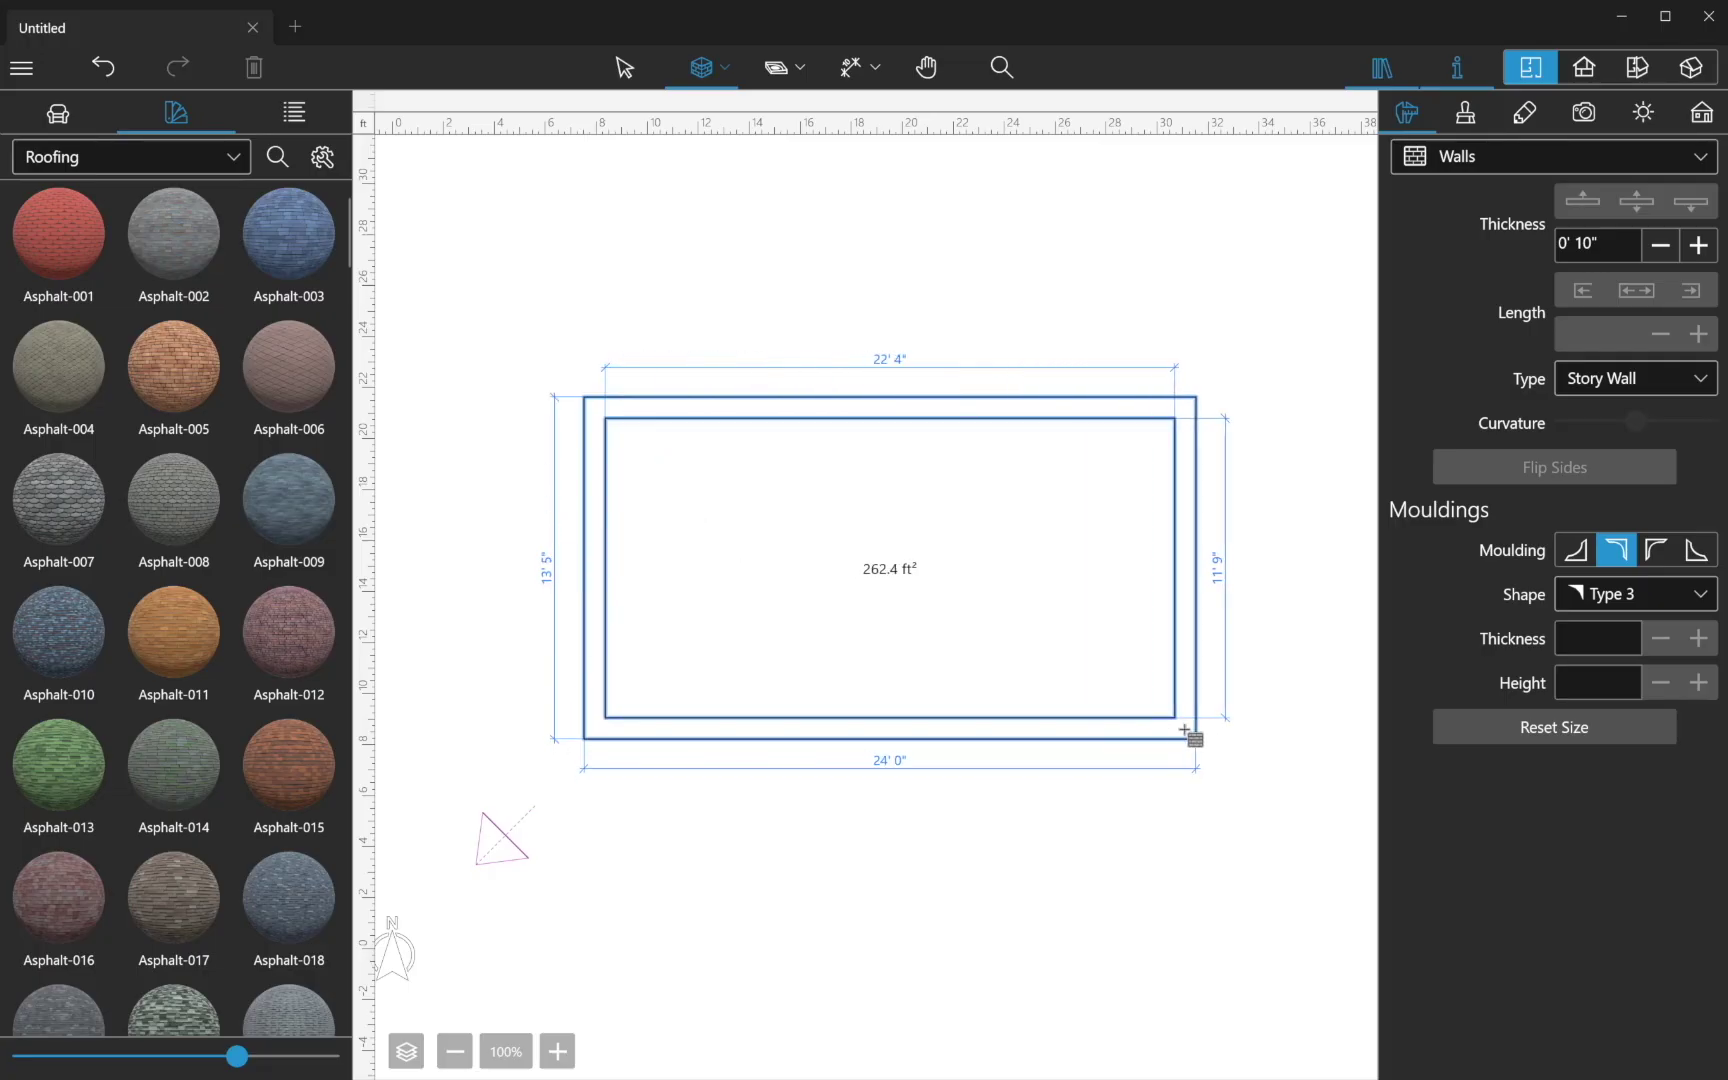
mouse_move(1184, 730)
left_mouse_down()
mouse_move(1220, 815)
mouse_move(1265, 847)
left_mouse_up()
key("ctrl+z")
left_click(722, 67)
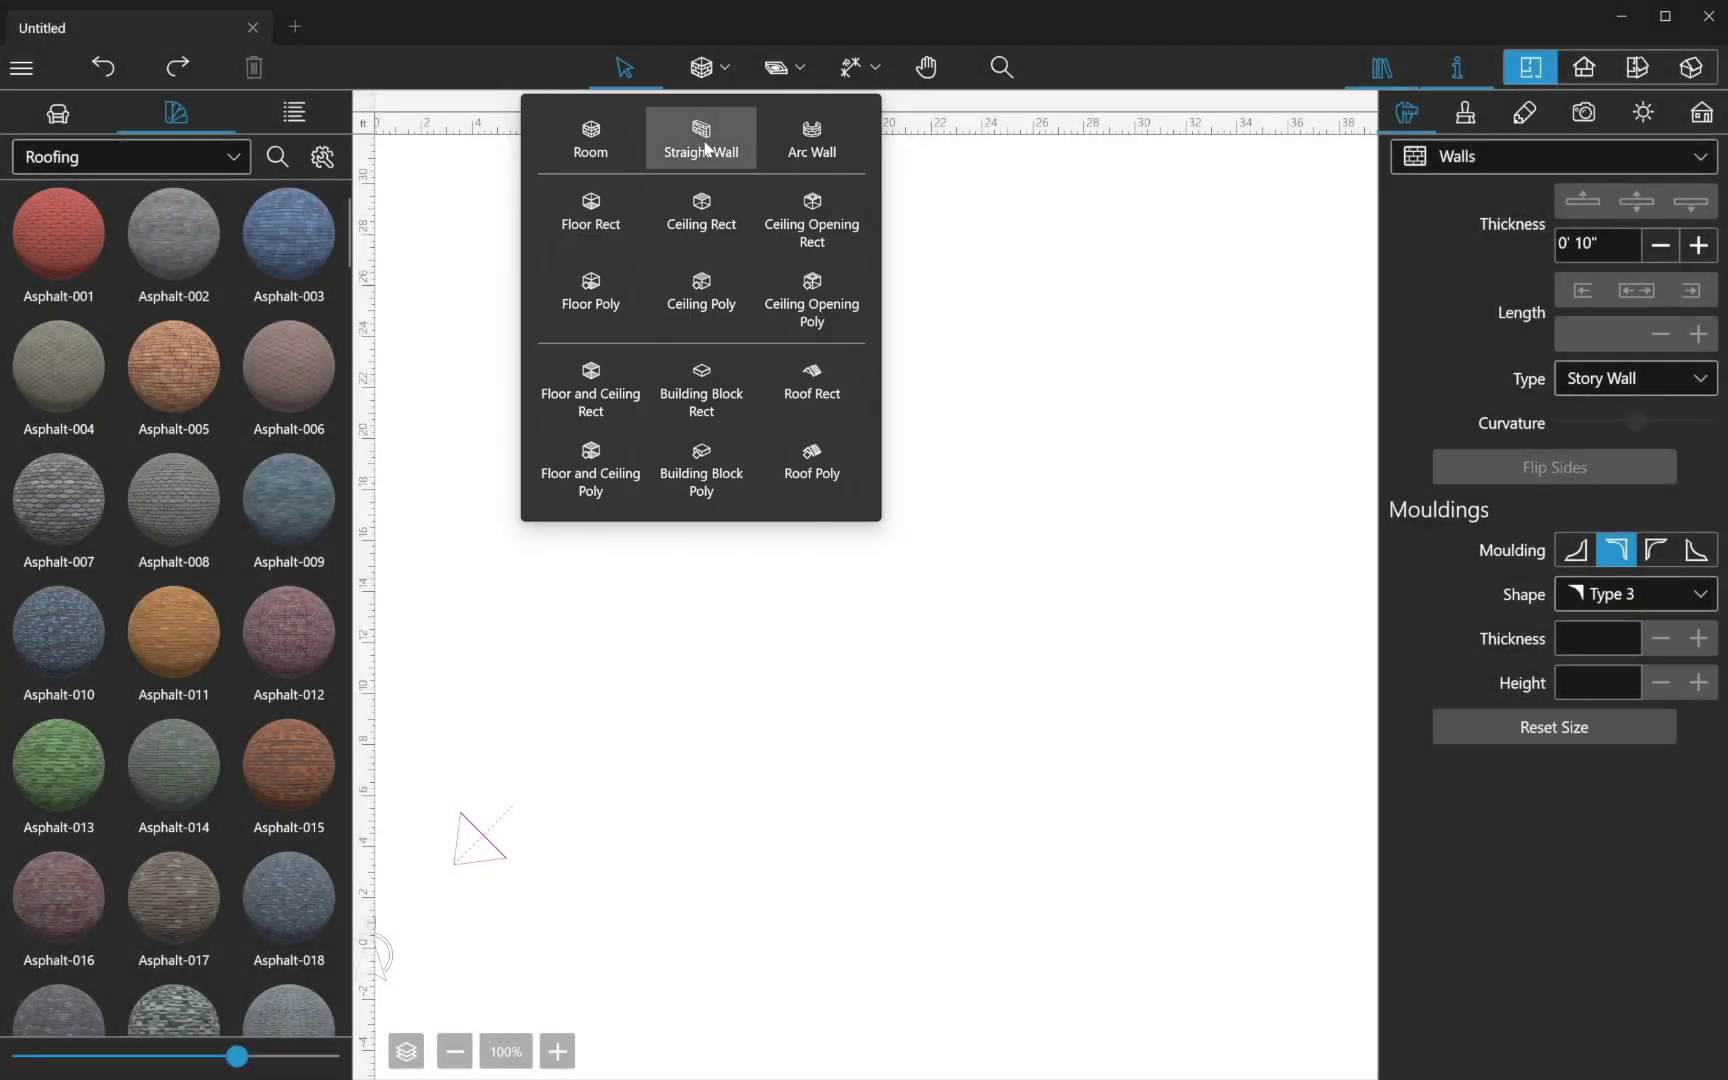
Step: Draw joined straight walls: a 19' 10" top, 11' 10" slanted side and 16' 0" bottom
left_click(706, 149)
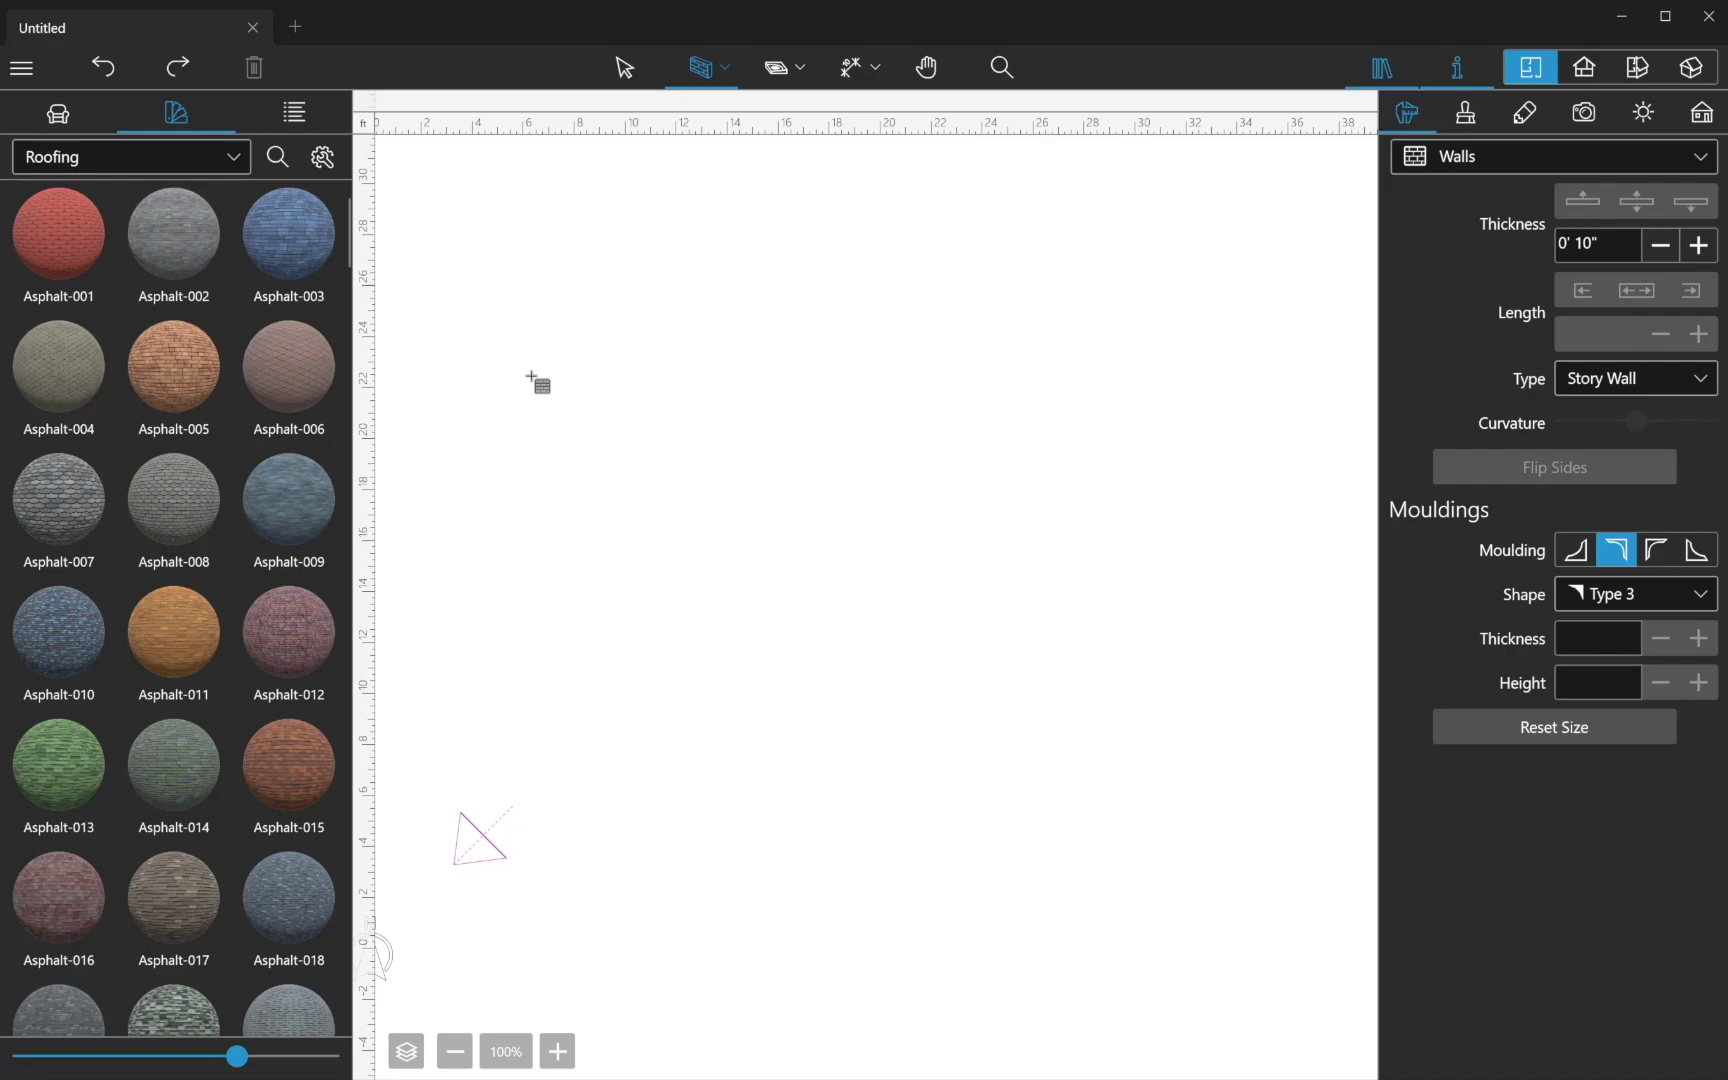
mouse_move(531, 377)
left_mouse_down()
mouse_move(1066, 381)
mouse_move(1063, 440)
mouse_move(1066, 380)
left_mouse_up()
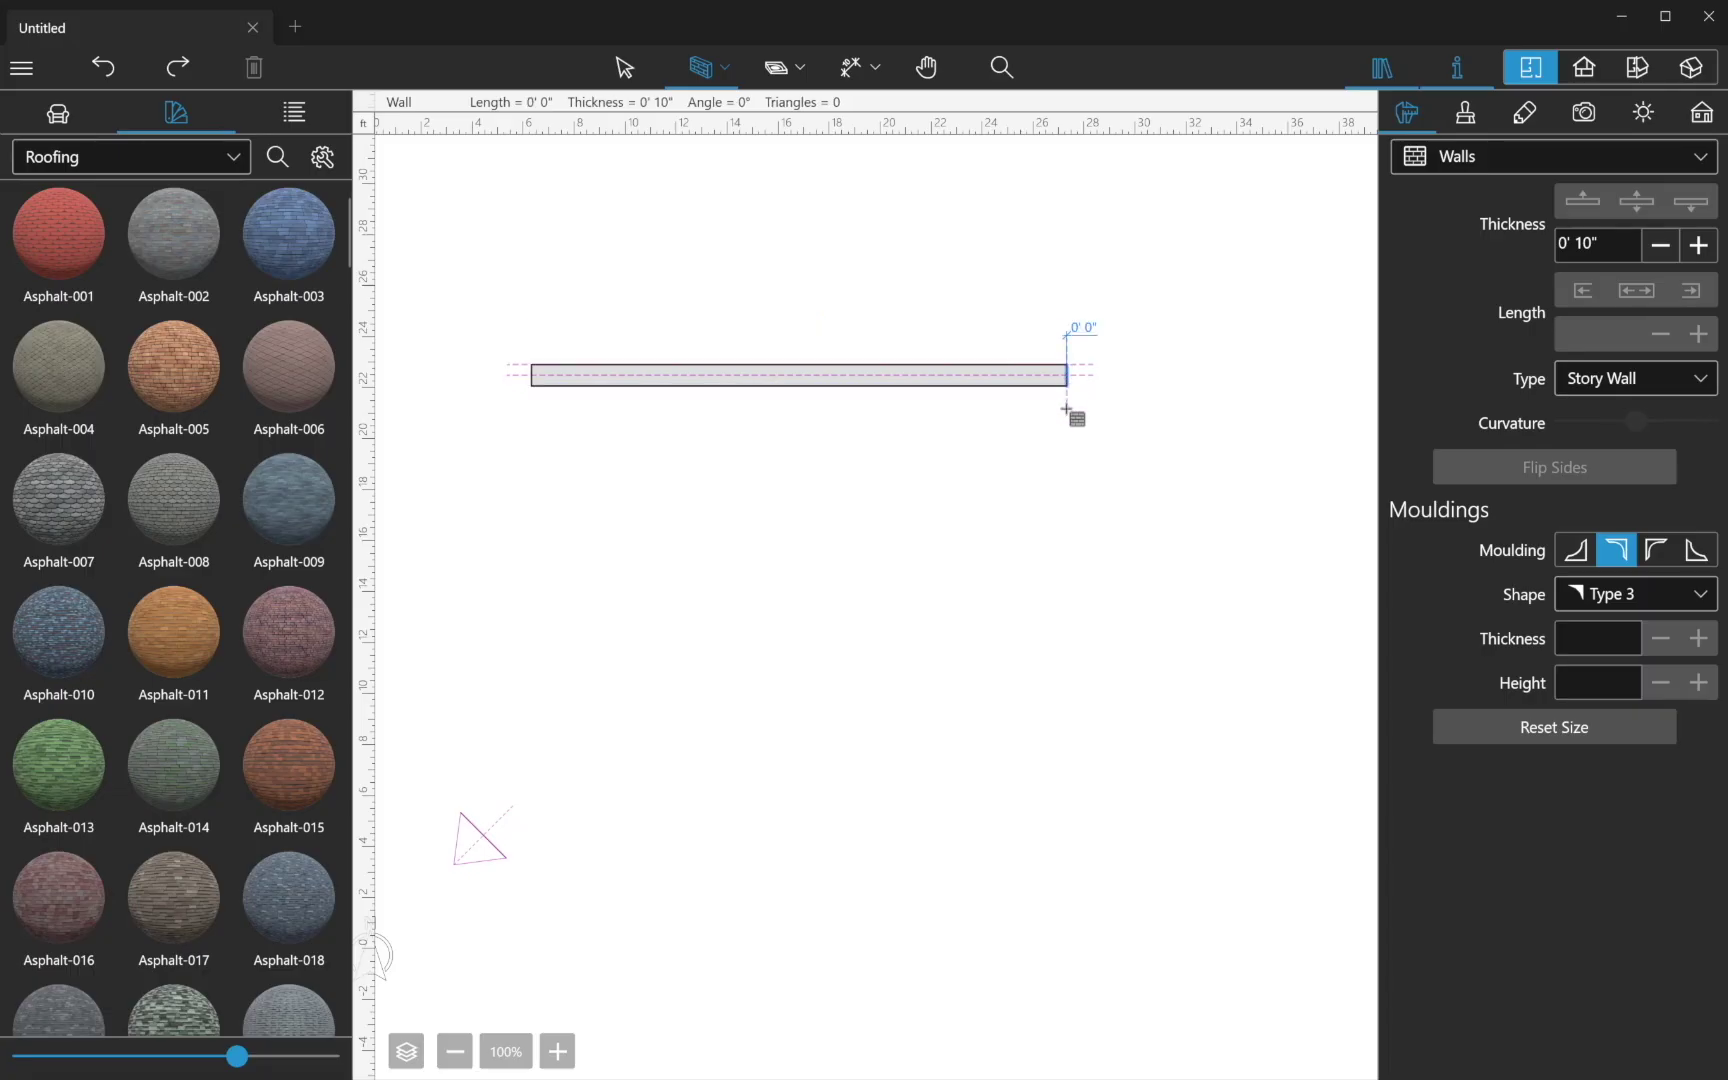
left_click(916, 648)
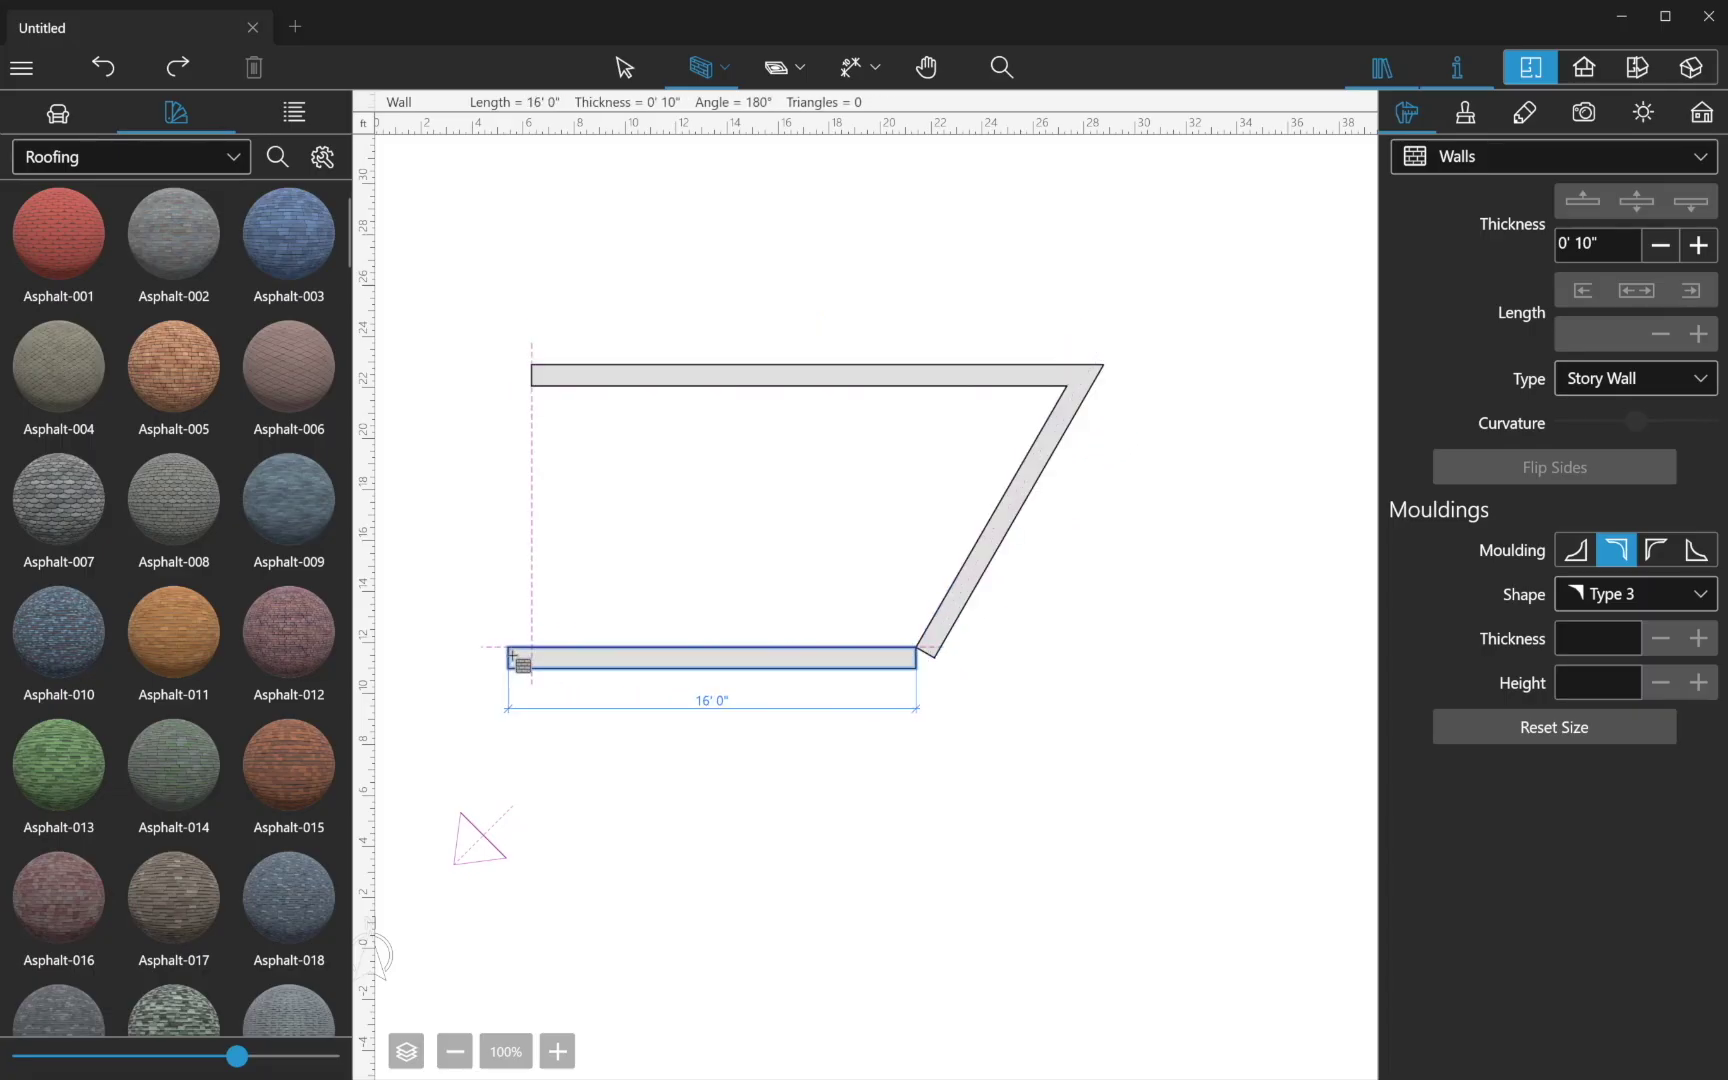
left_click(527, 655)
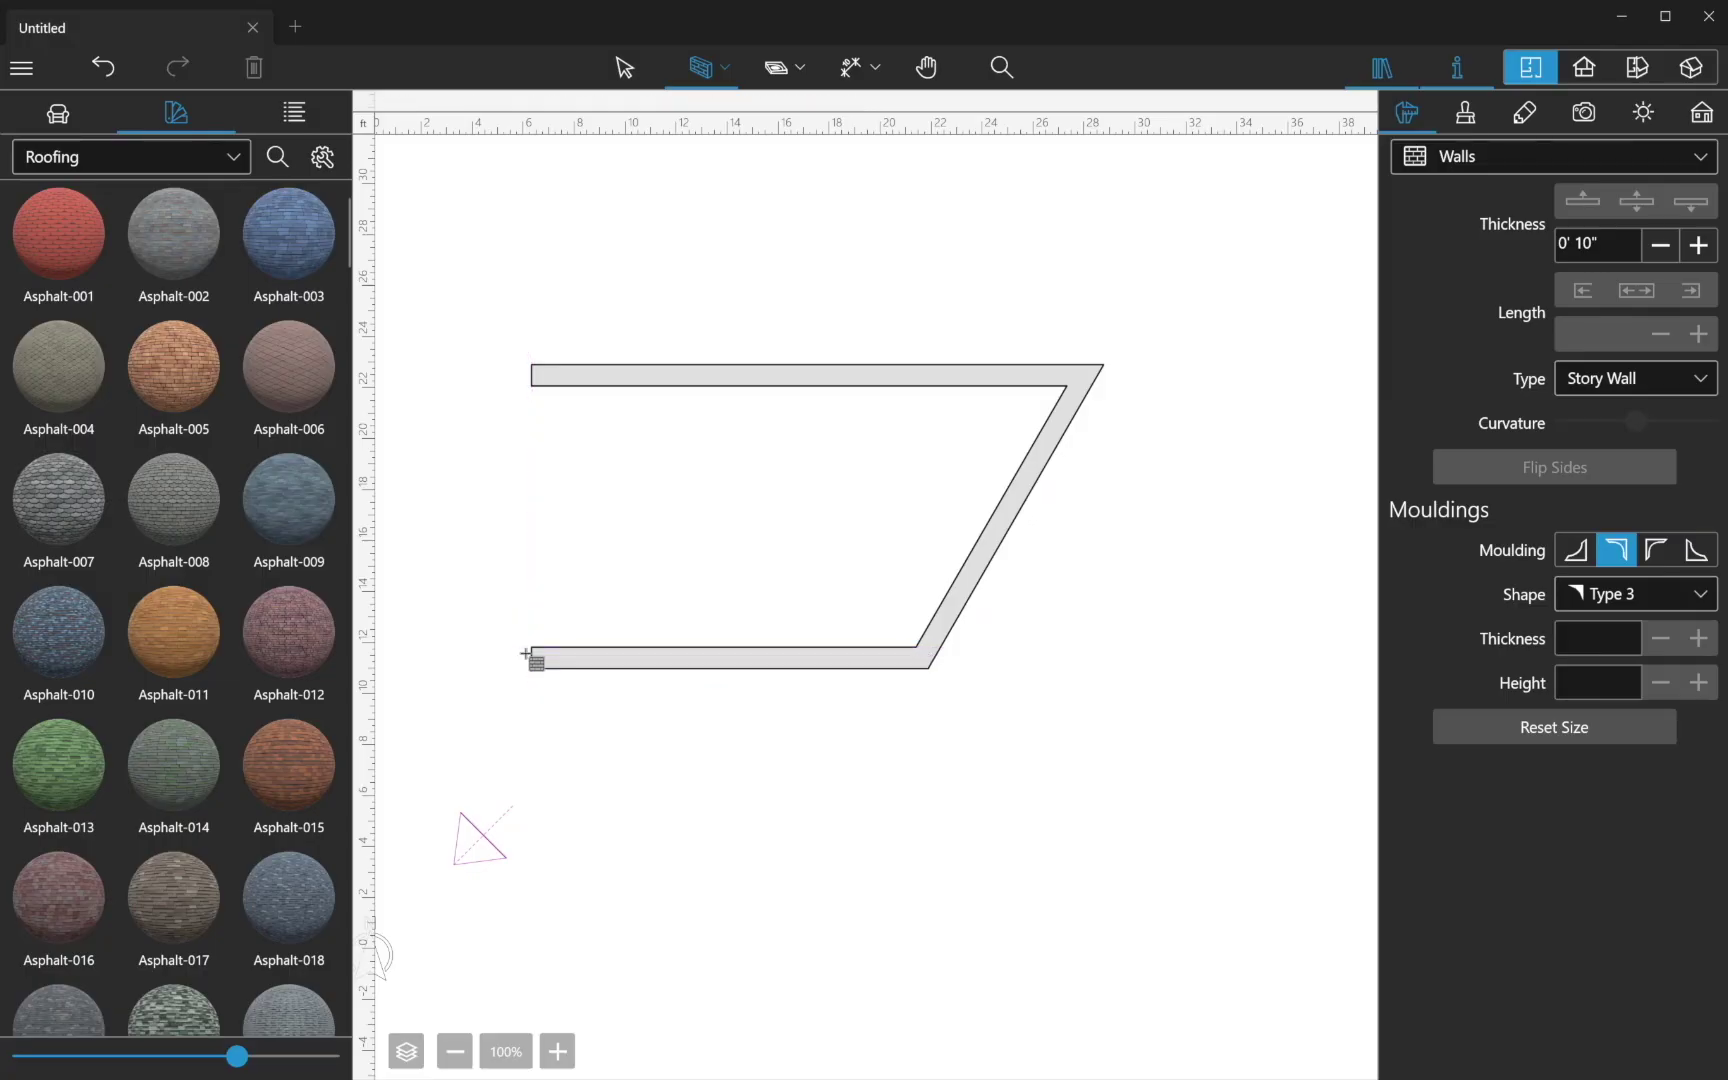
left_click(627, 70)
left_click(727, 76)
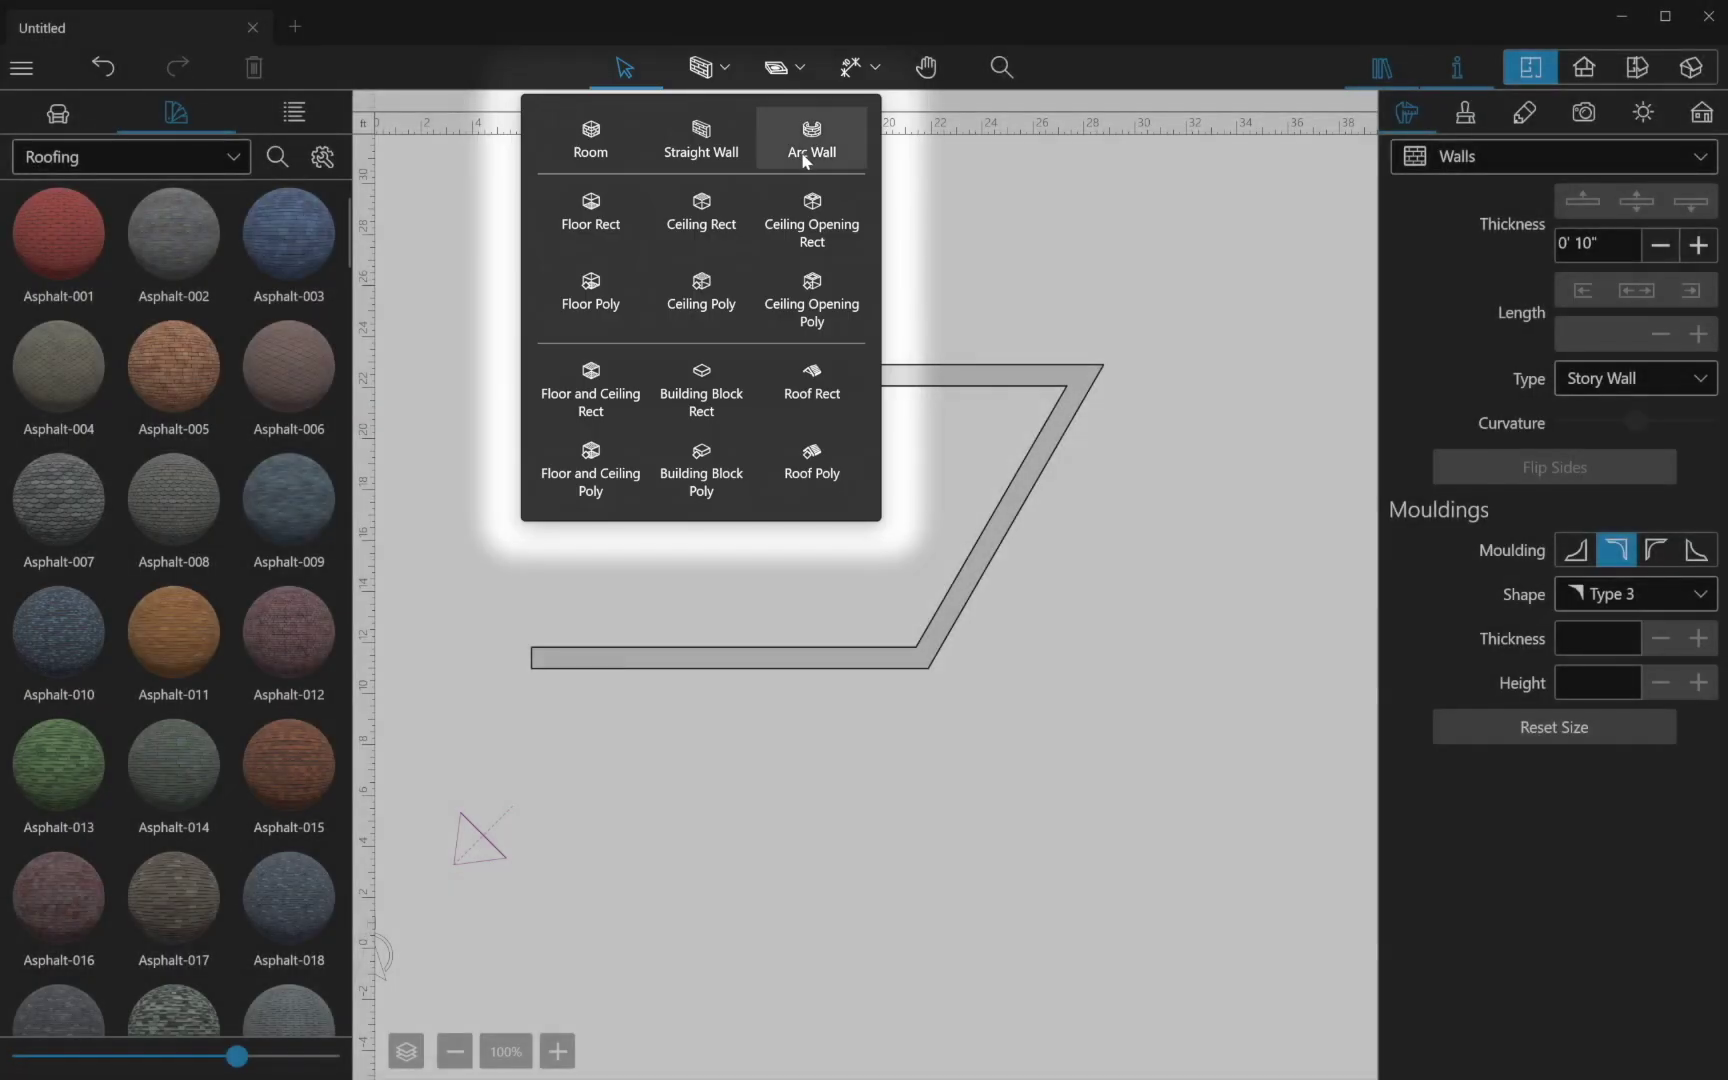
Step: Draw a half-circle arc wall between the left corners, with segmentation set to 1.00
left_click(805, 145)
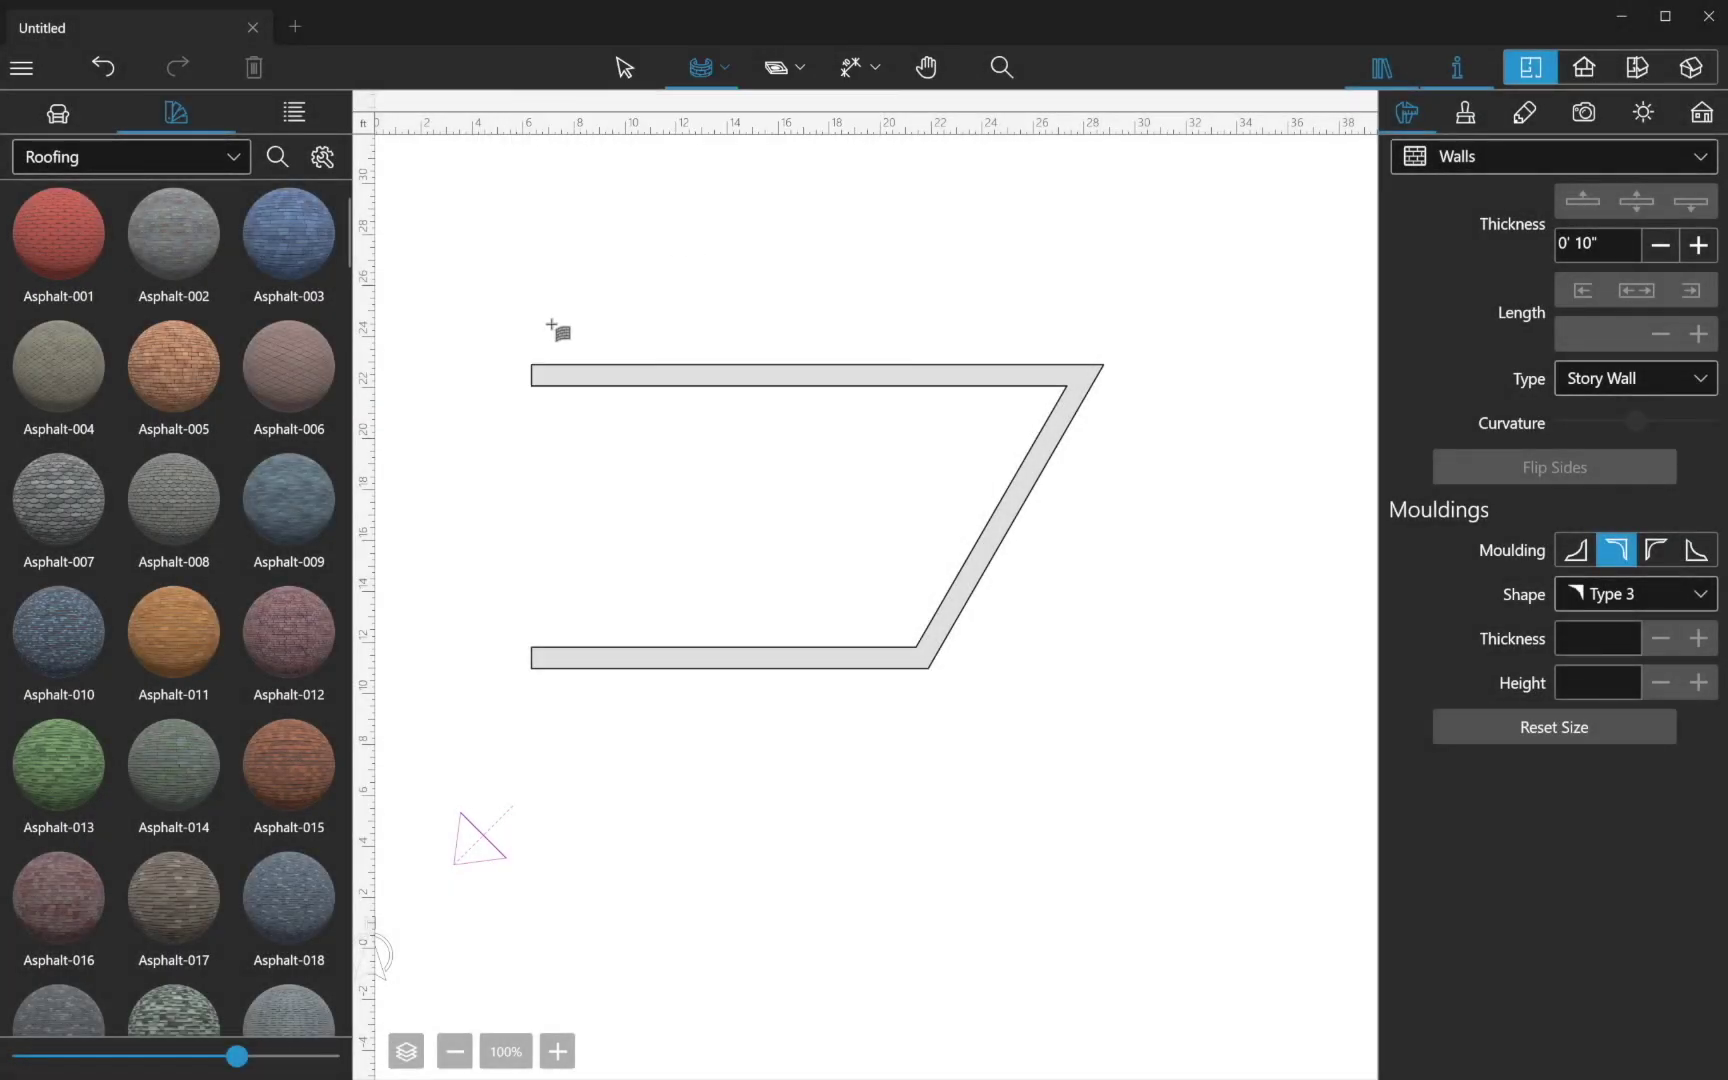
left_click(532, 376)
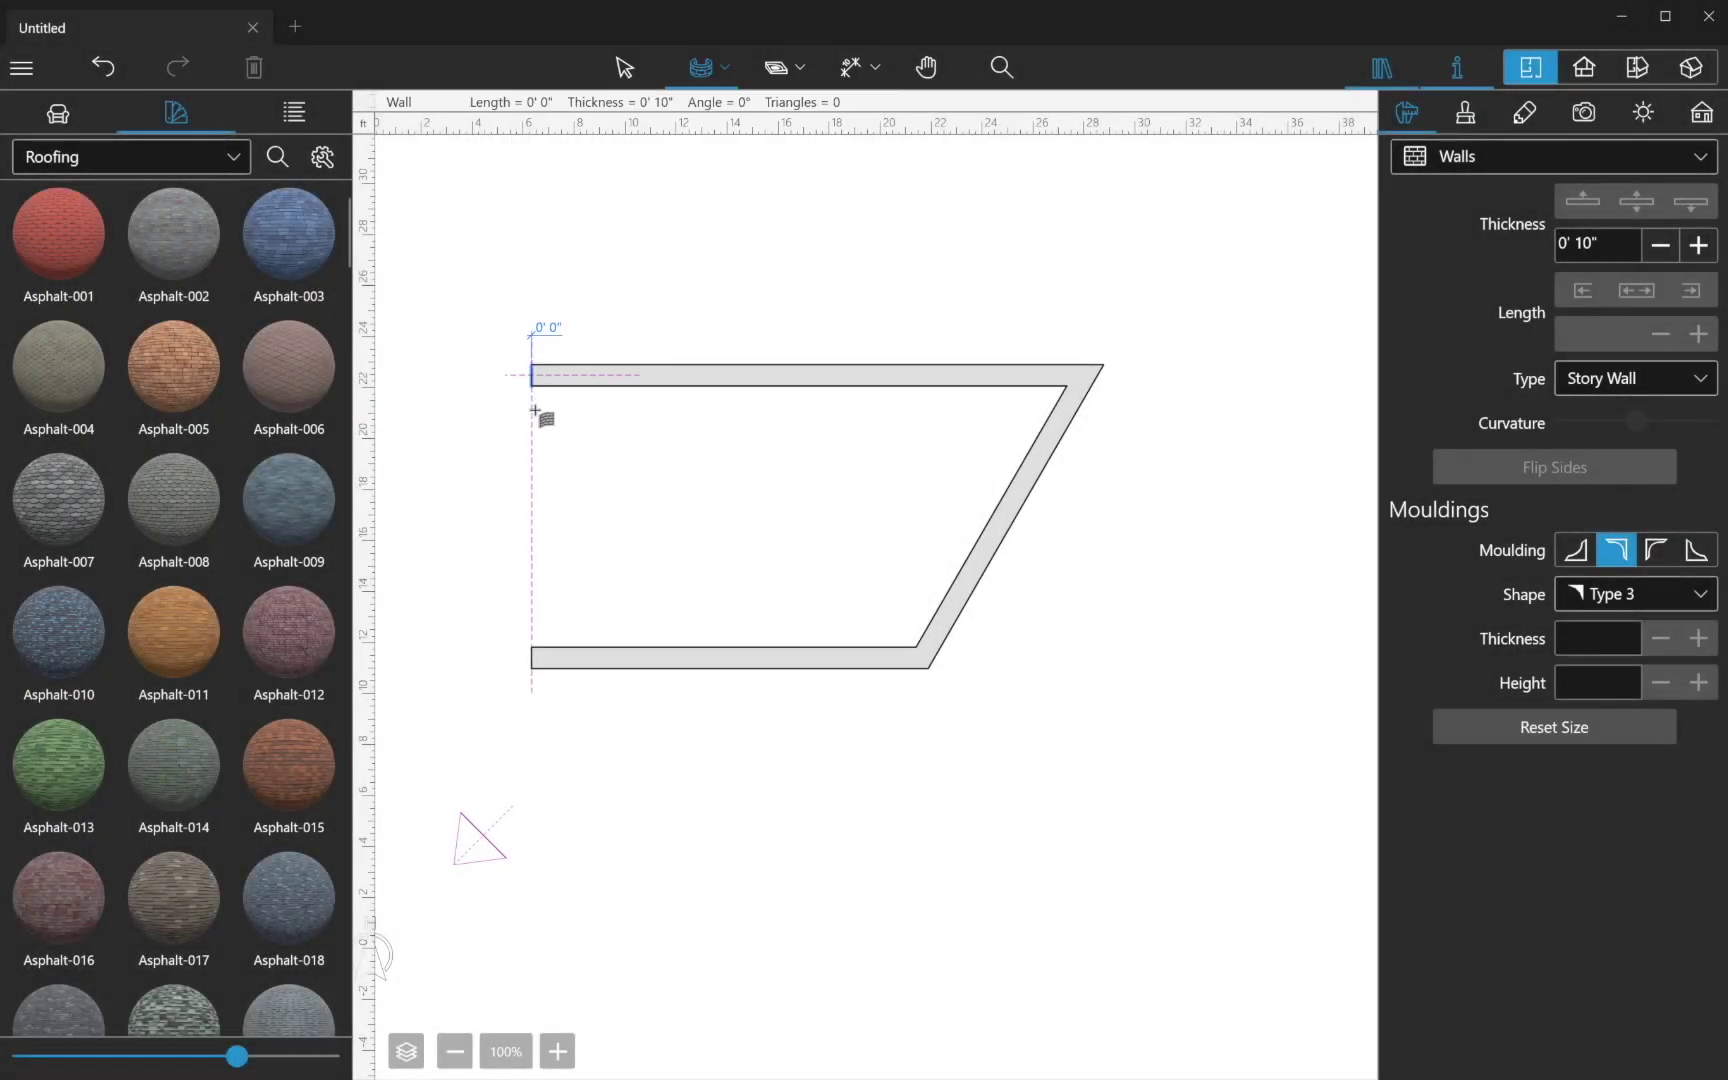
left_click(532, 658)
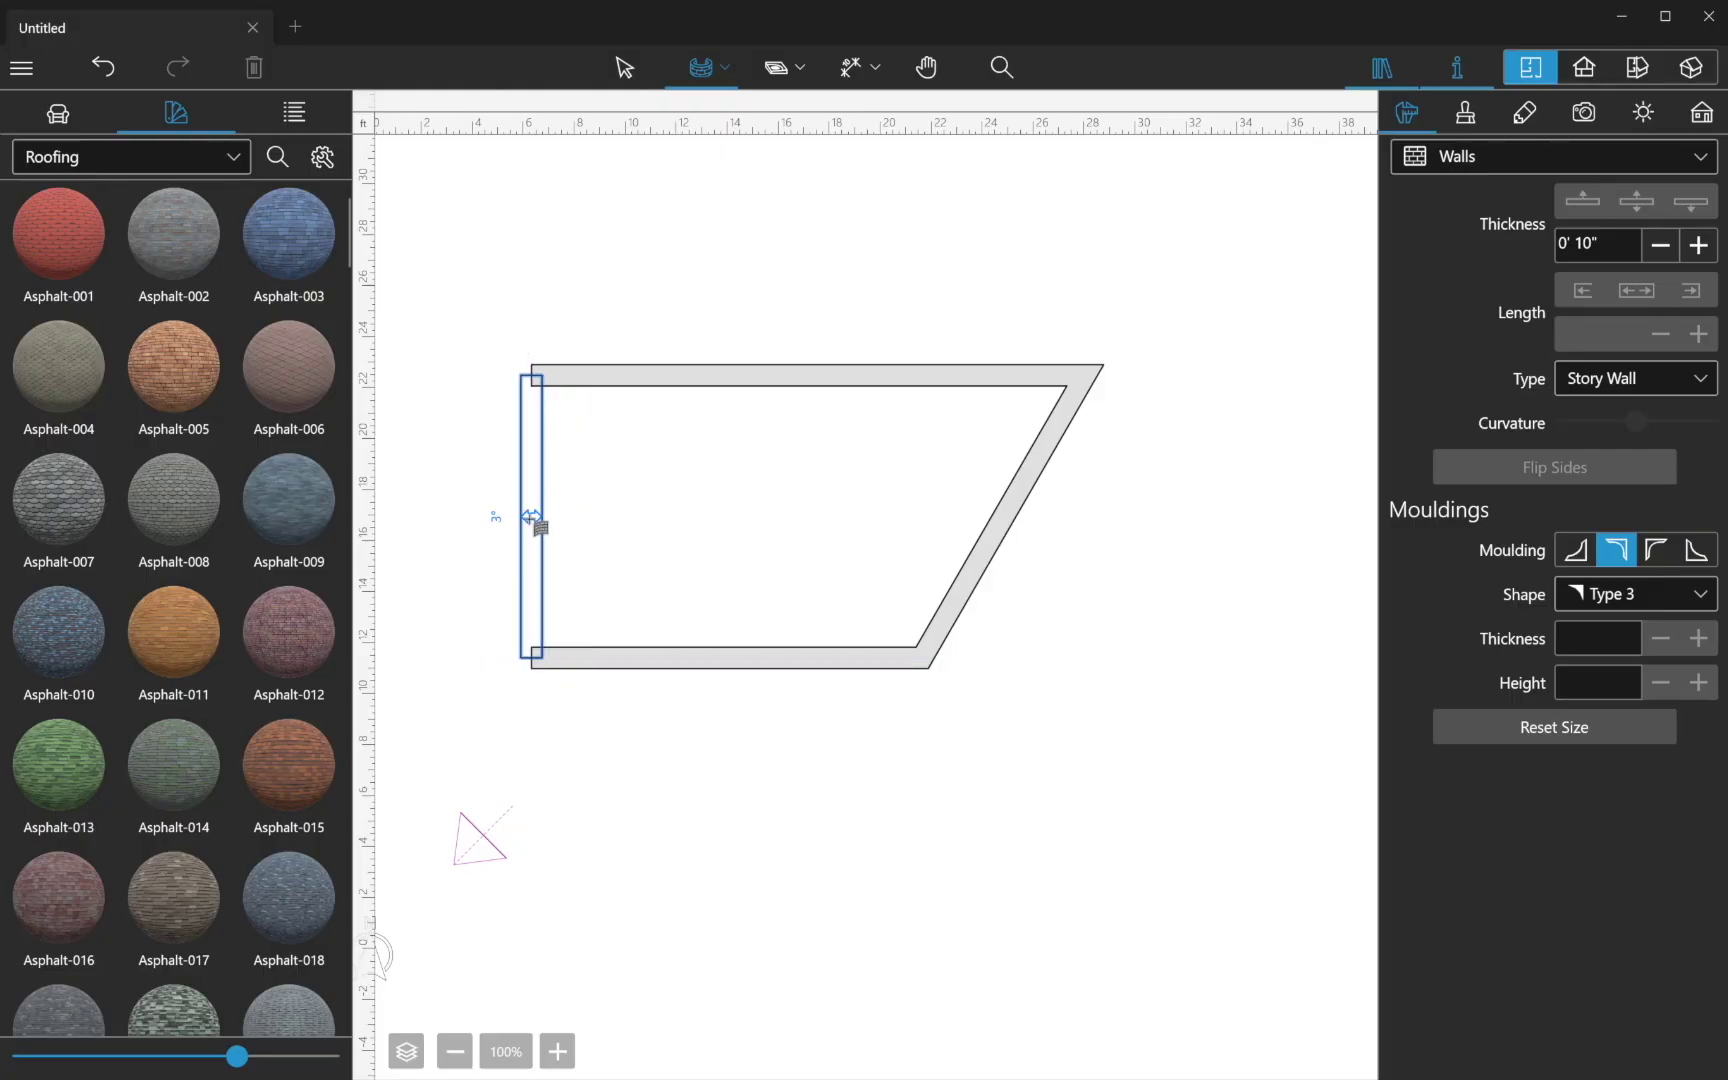
left_click_drag(532, 517, 424, 509)
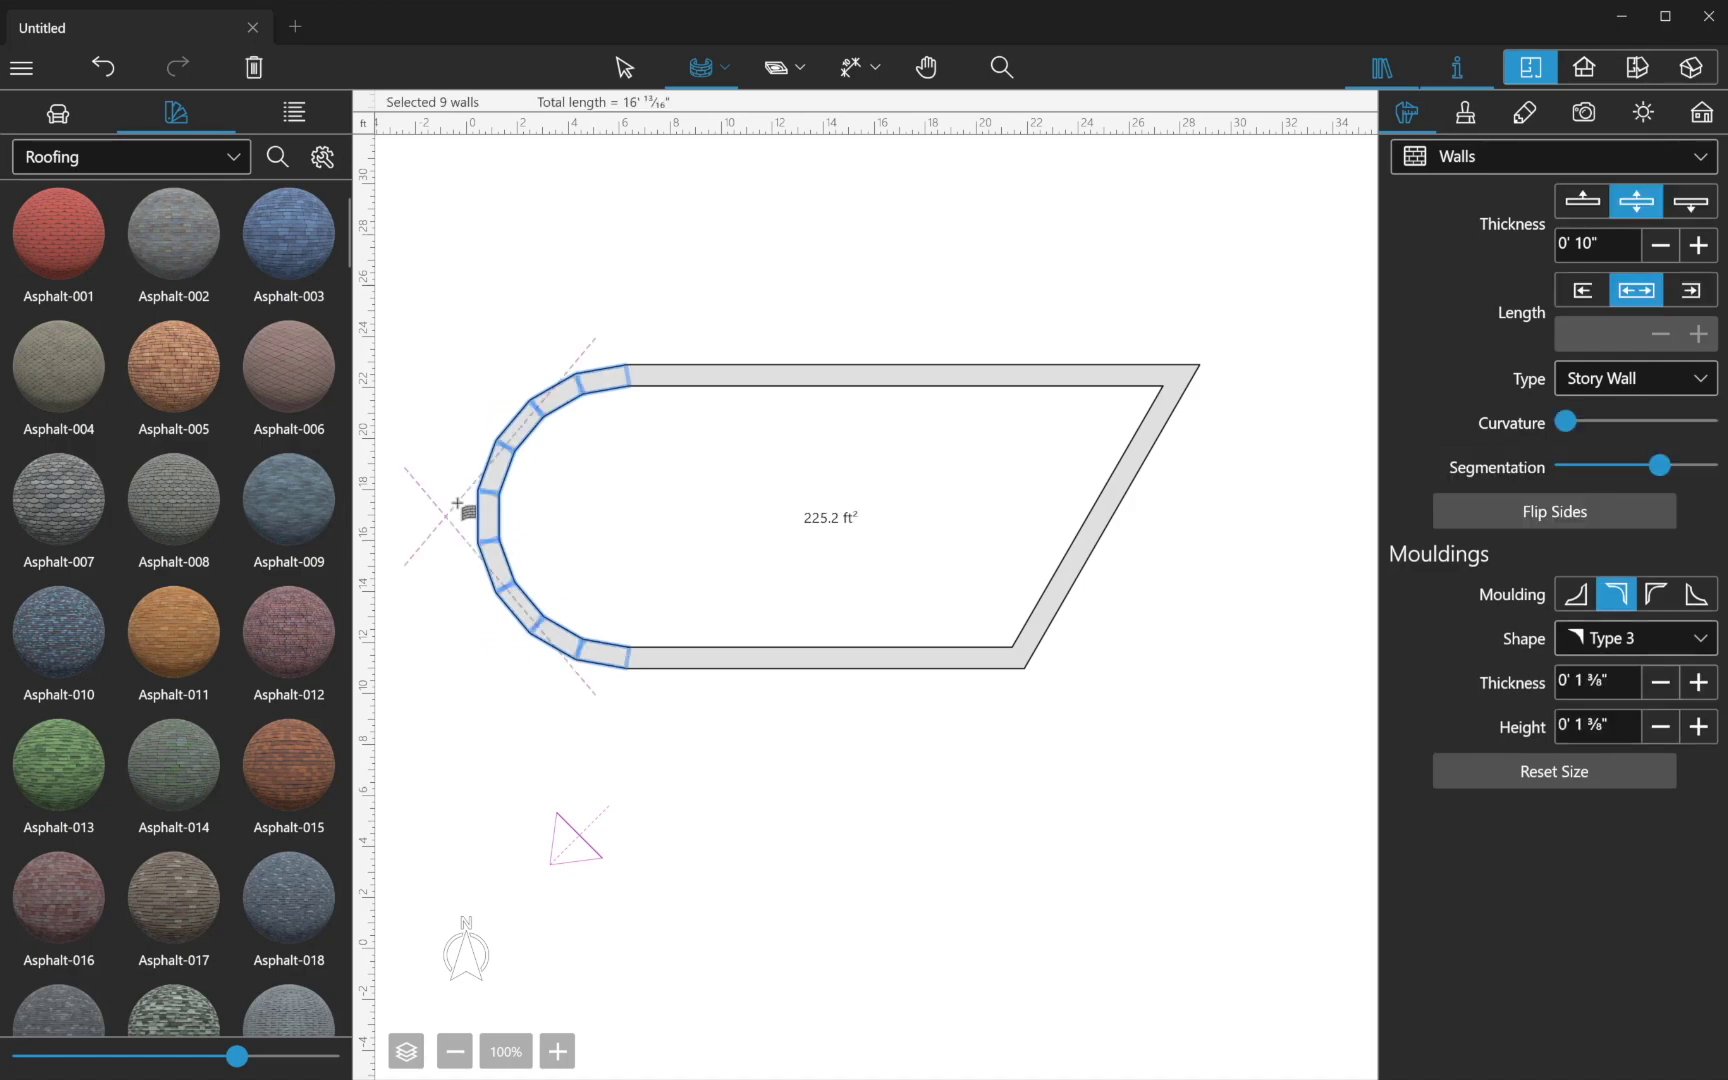
left_click(634, 86)
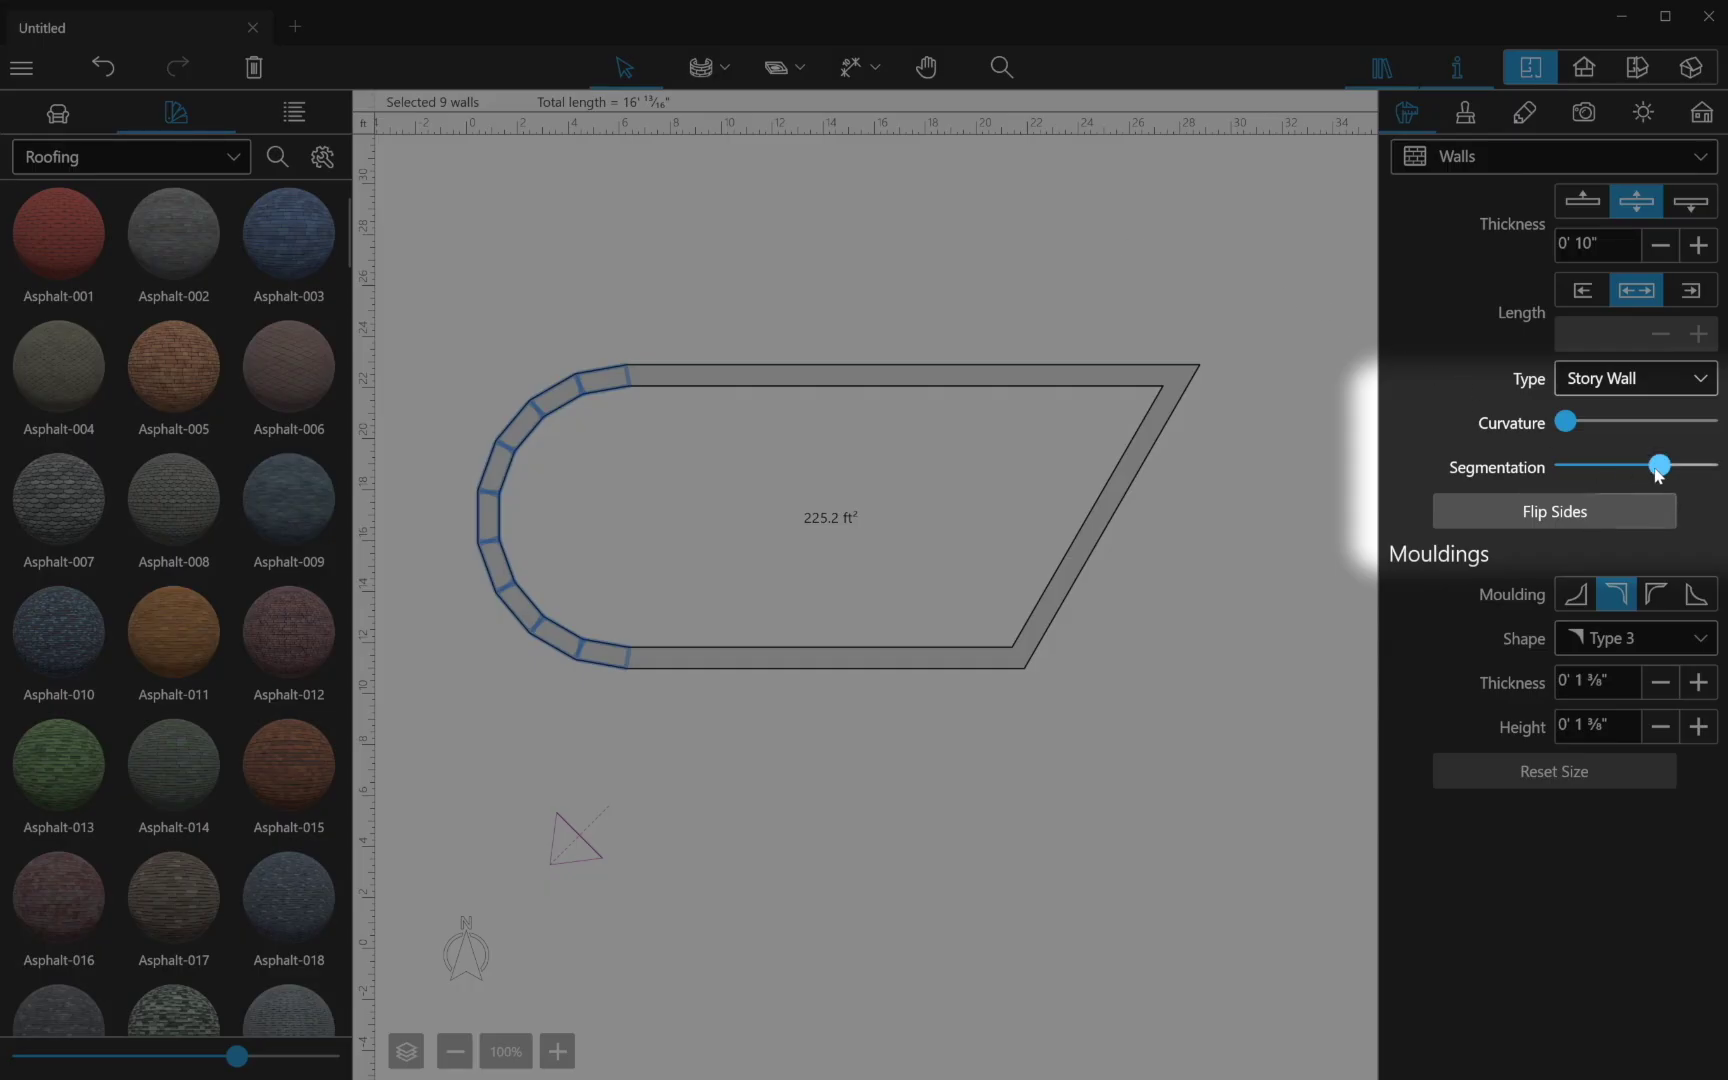
mouse_move(1658, 472)
left_click_drag(1658, 472, 1712, 478)
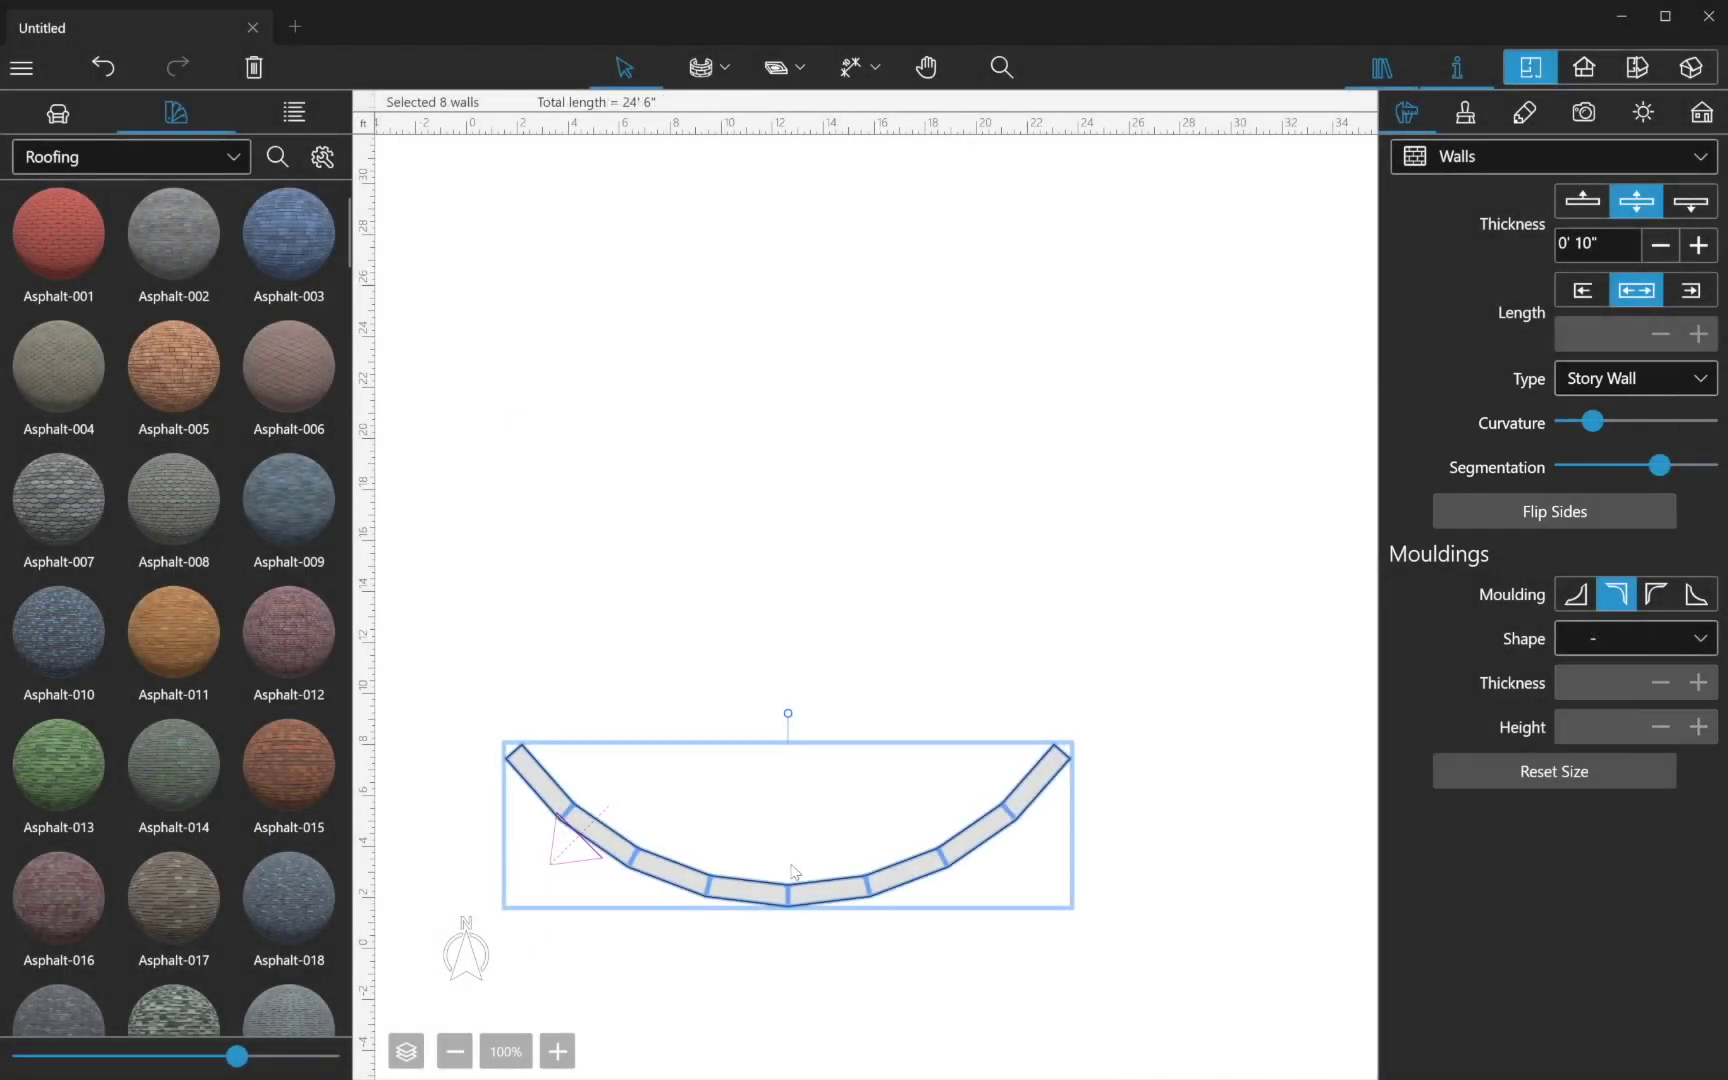
Step: Move the curved walls up, then make the last piece horizontal, 0' 11" thick and 3' 4" long
left_click_drag(792, 898, 833, 675)
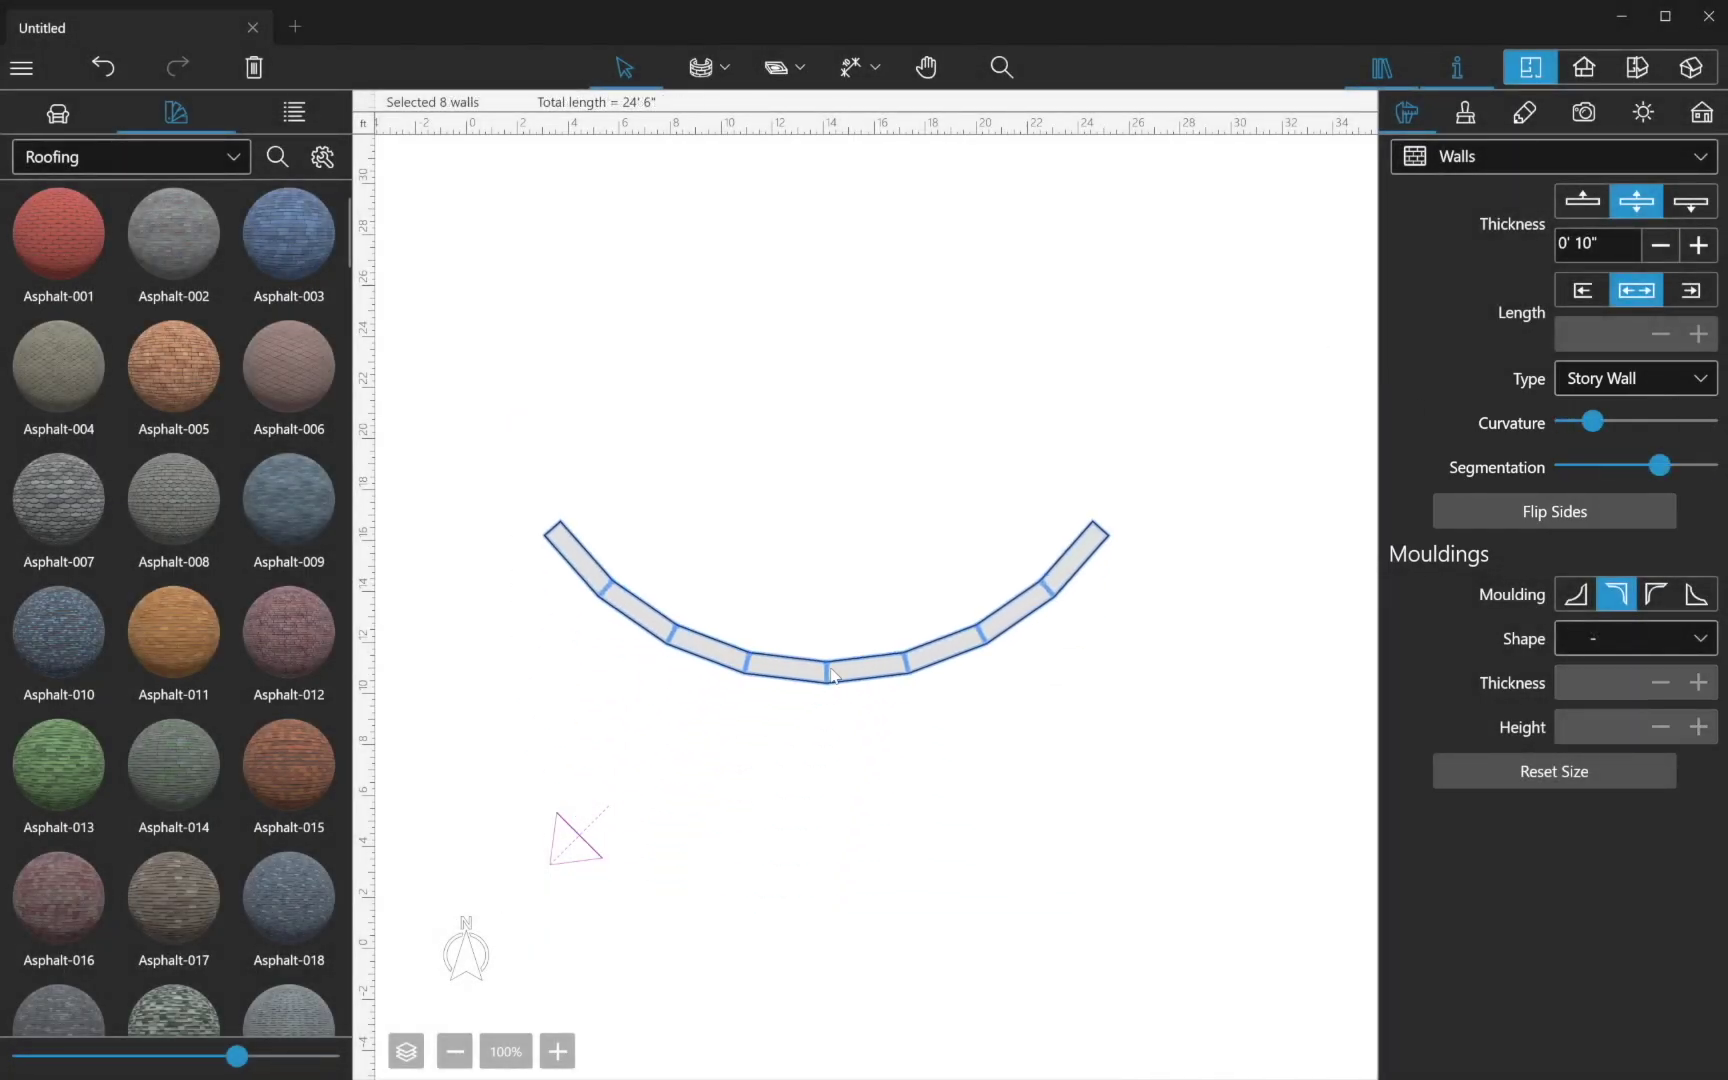
left_click(943, 445)
left_click(1081, 559)
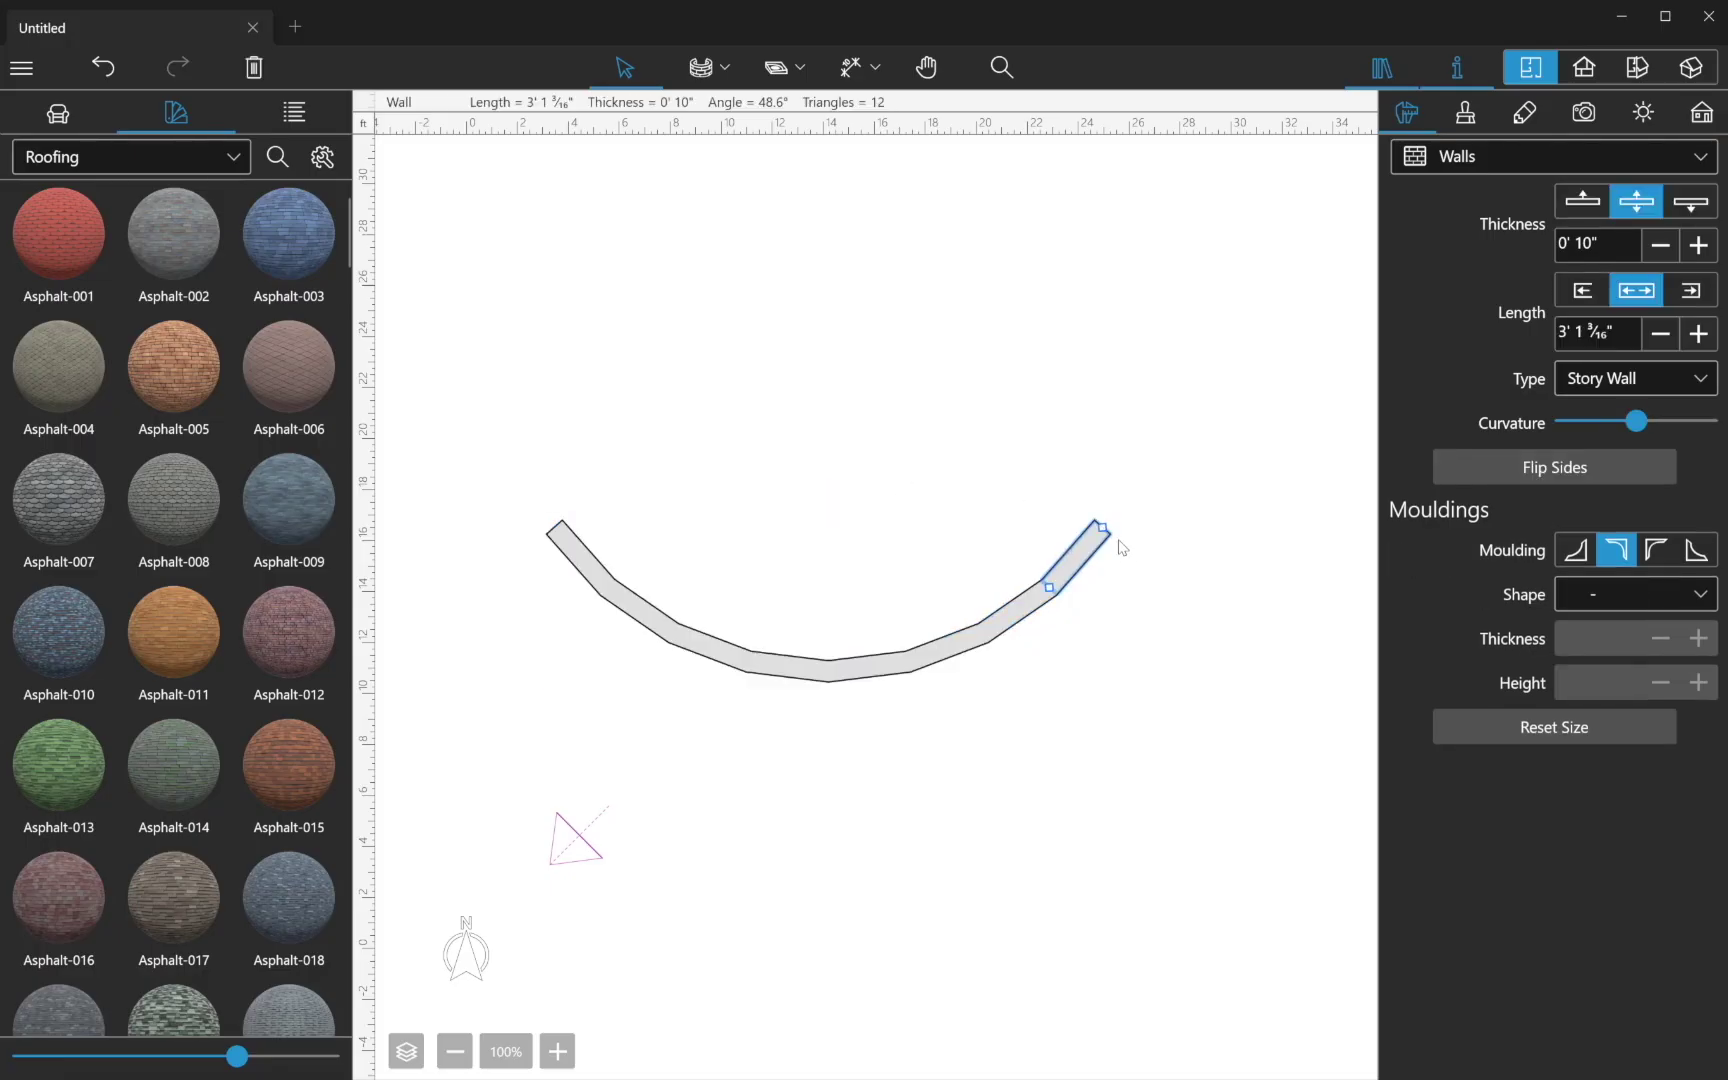
left_click_drag(1107, 536, 1142, 586)
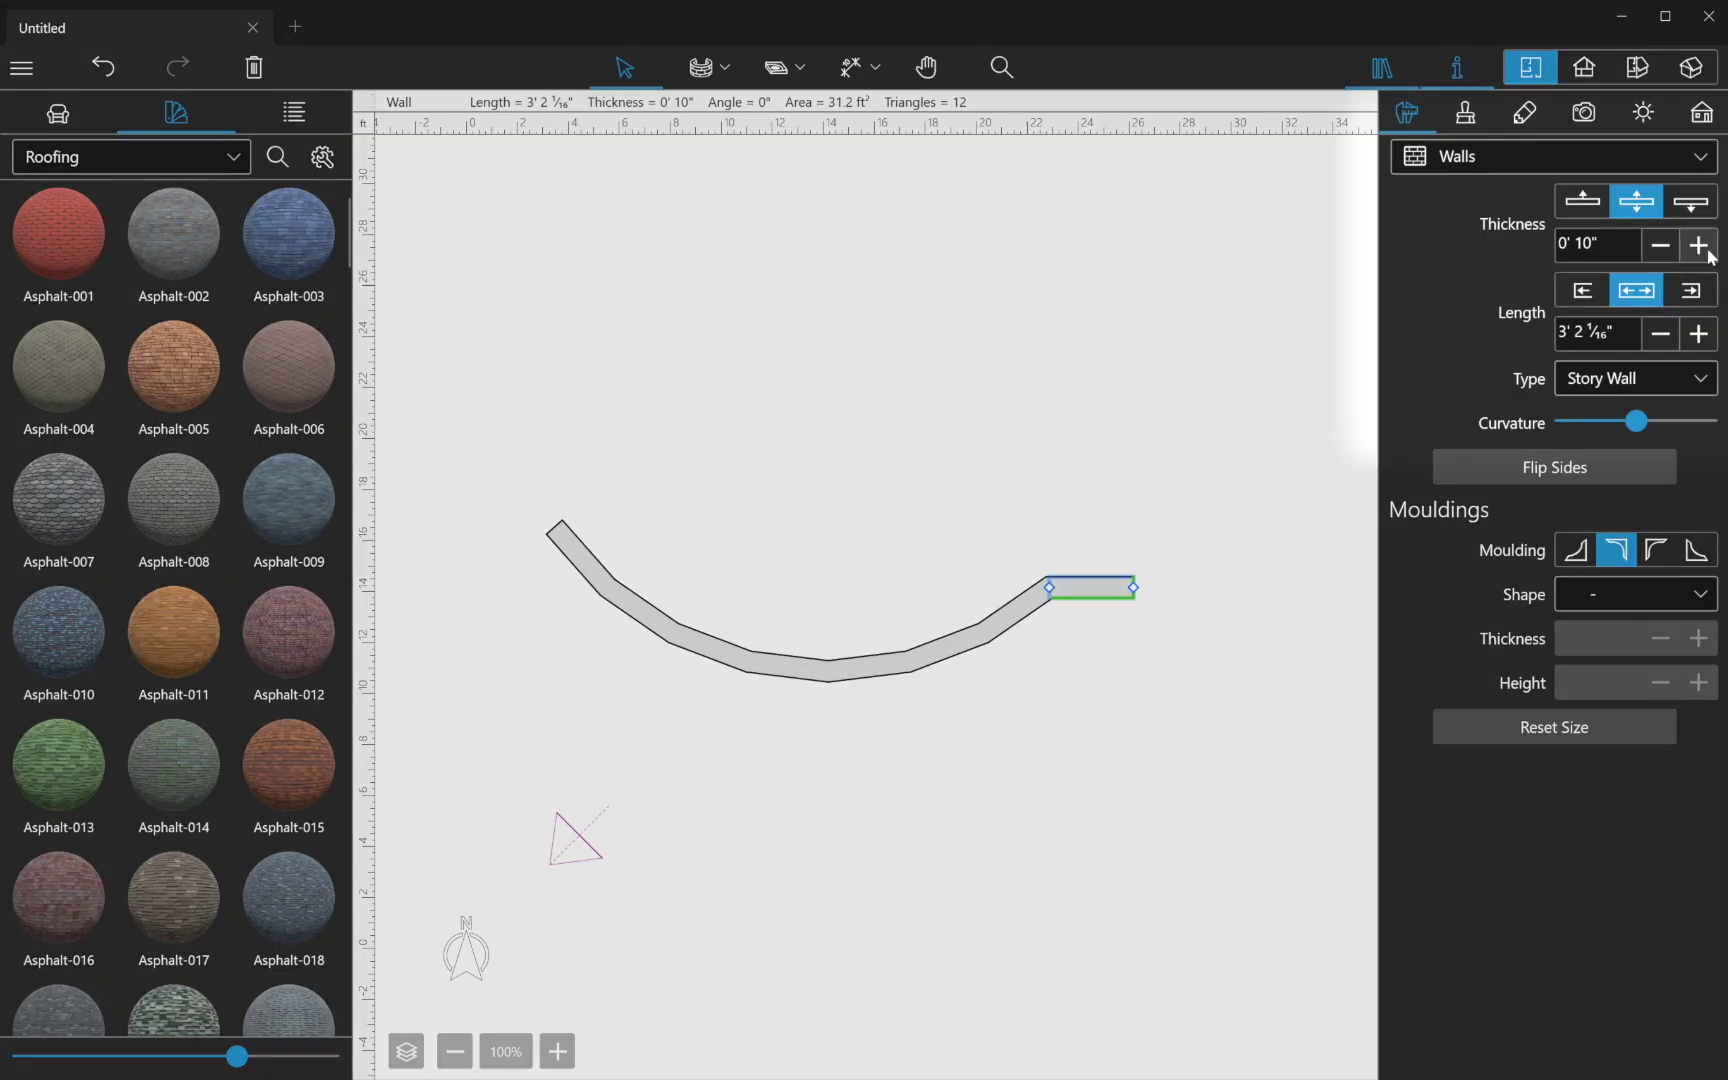
left_click(1698, 245)
left_click(1698, 245)
left_click(1697, 334)
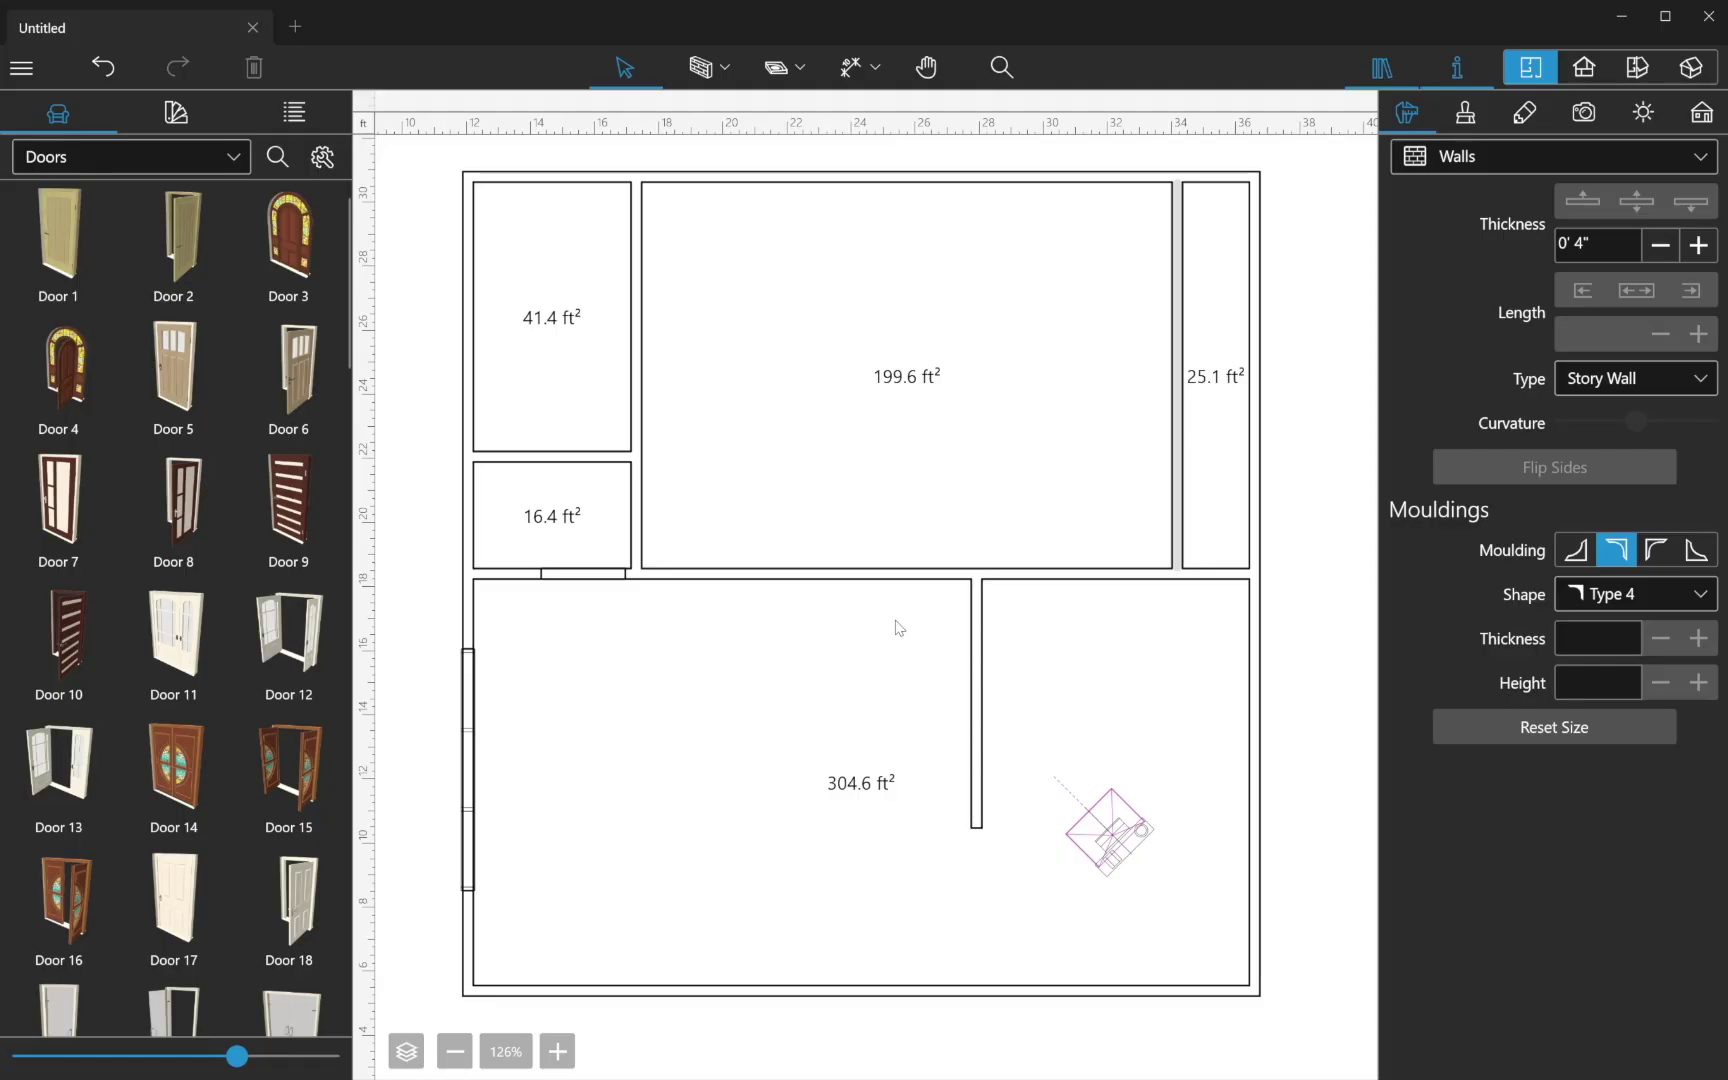
Step: Place Door 1 in the wall between the 41.4 and 16.4 ft² rooms
left_click_drag(60, 235, 570, 468)
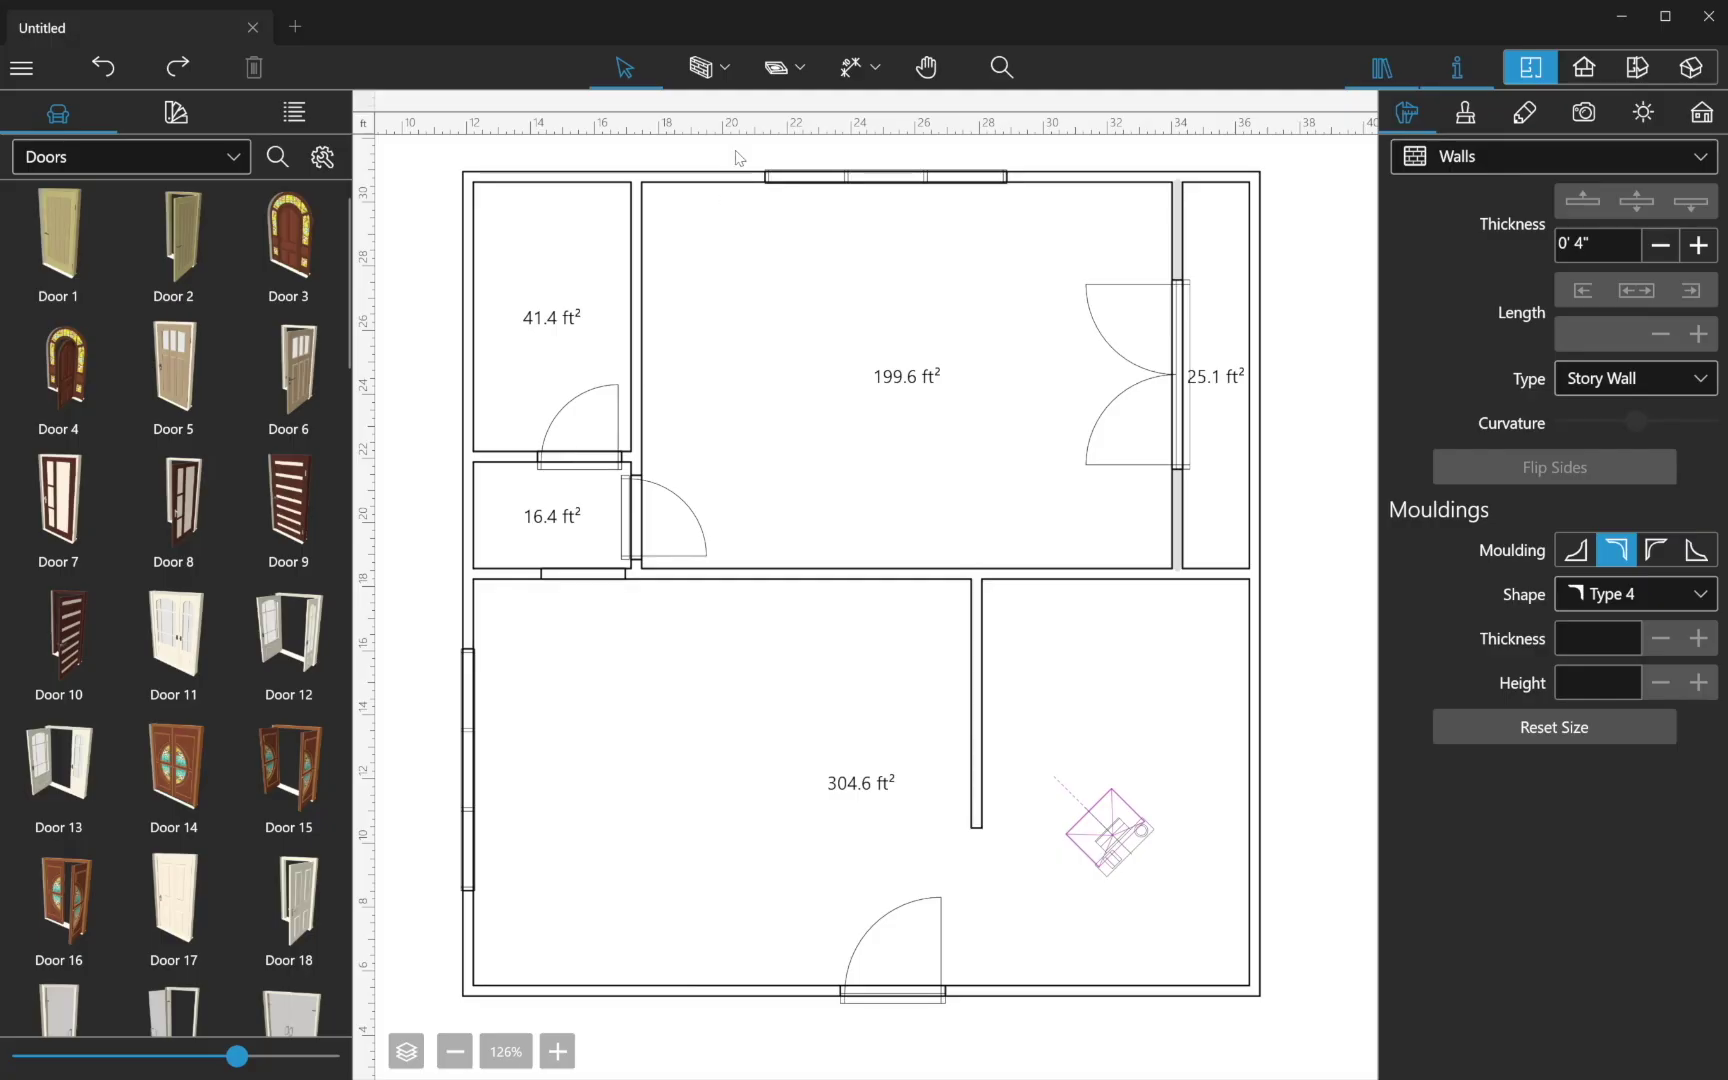
left_click(731, 72)
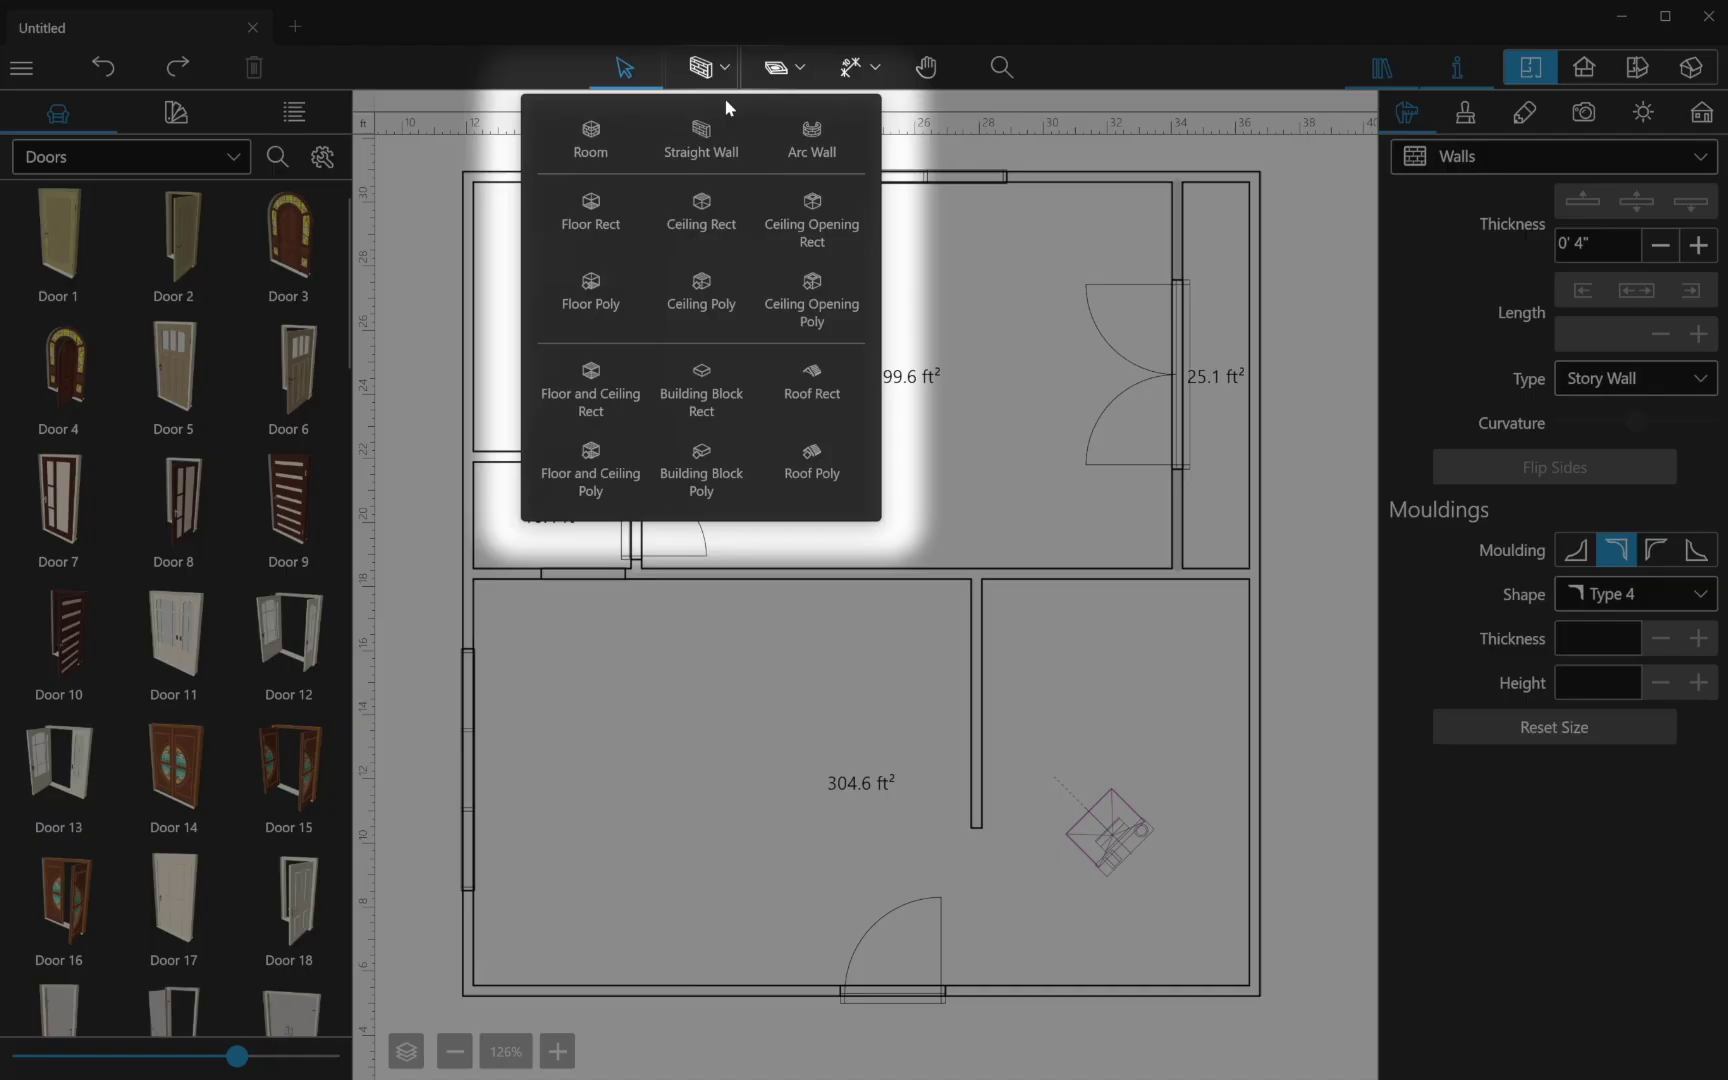
Step: Draw an 8' 10" by 6' 8" rectangular ceiling inside the 199.6 ft² room
left_click(724, 210)
left_click_drag(766, 289, 1049, 502)
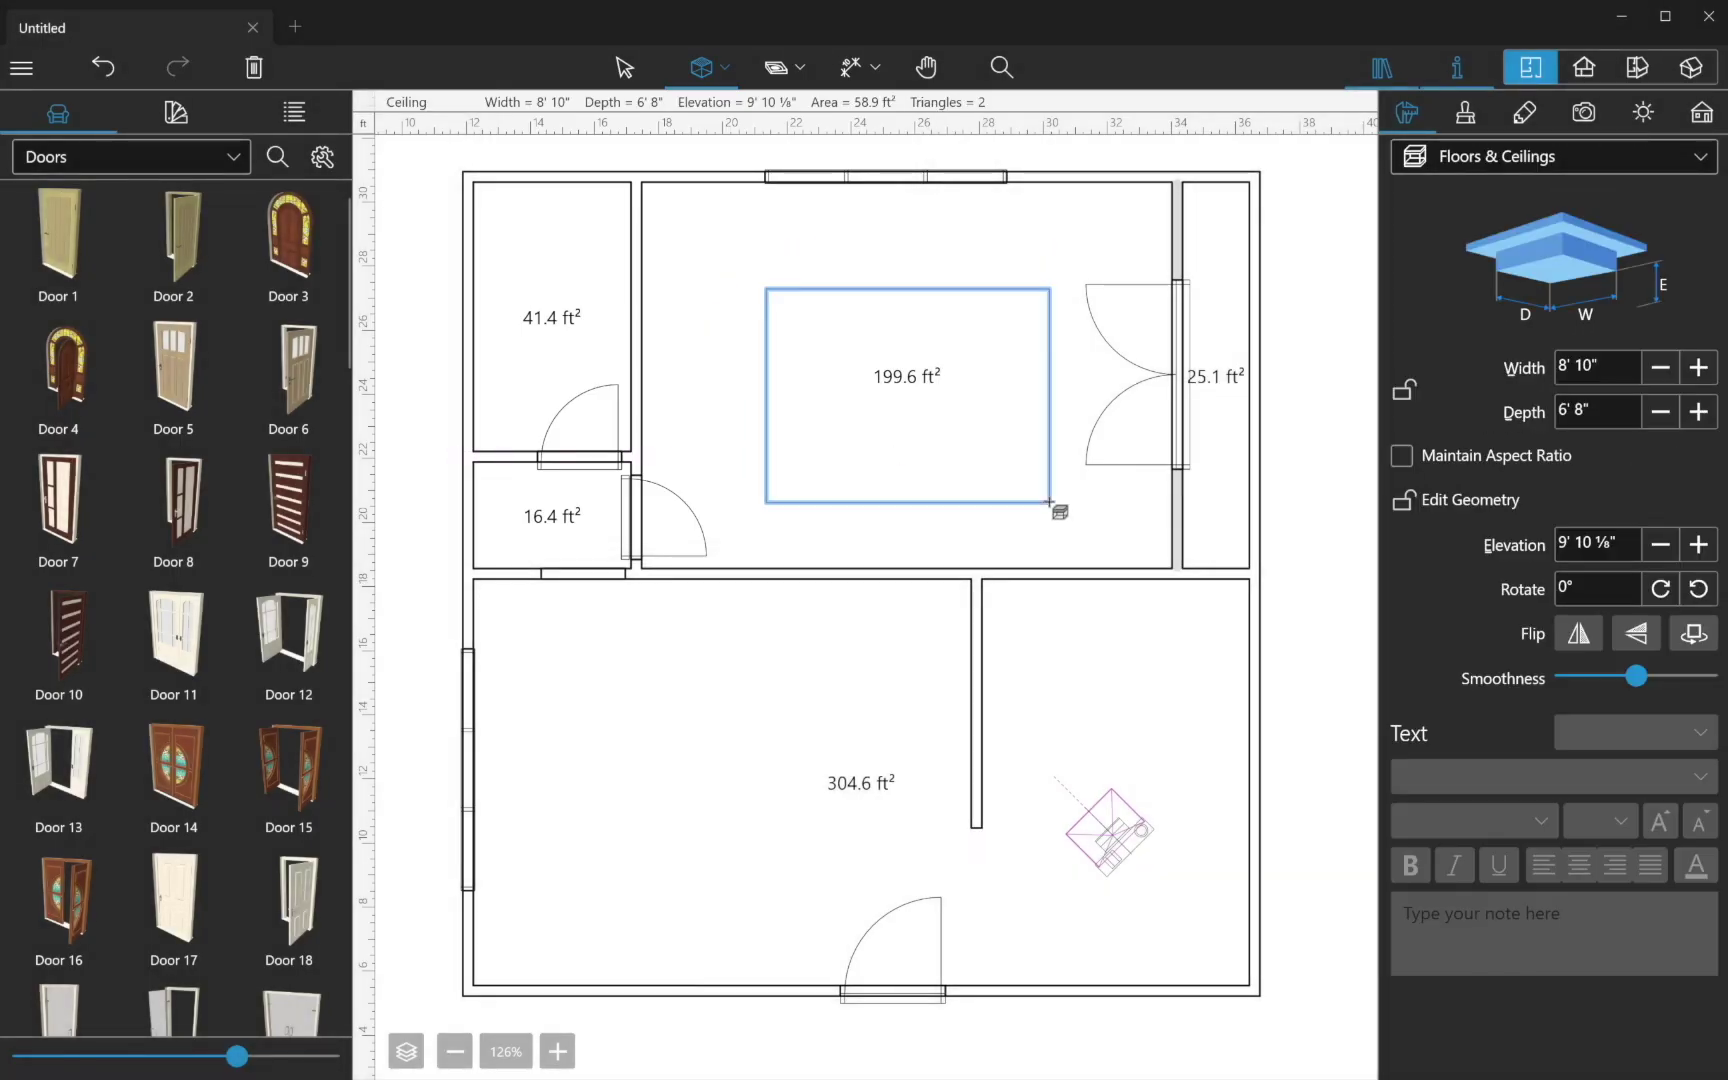
key("Escape")
right_click(1049, 501)
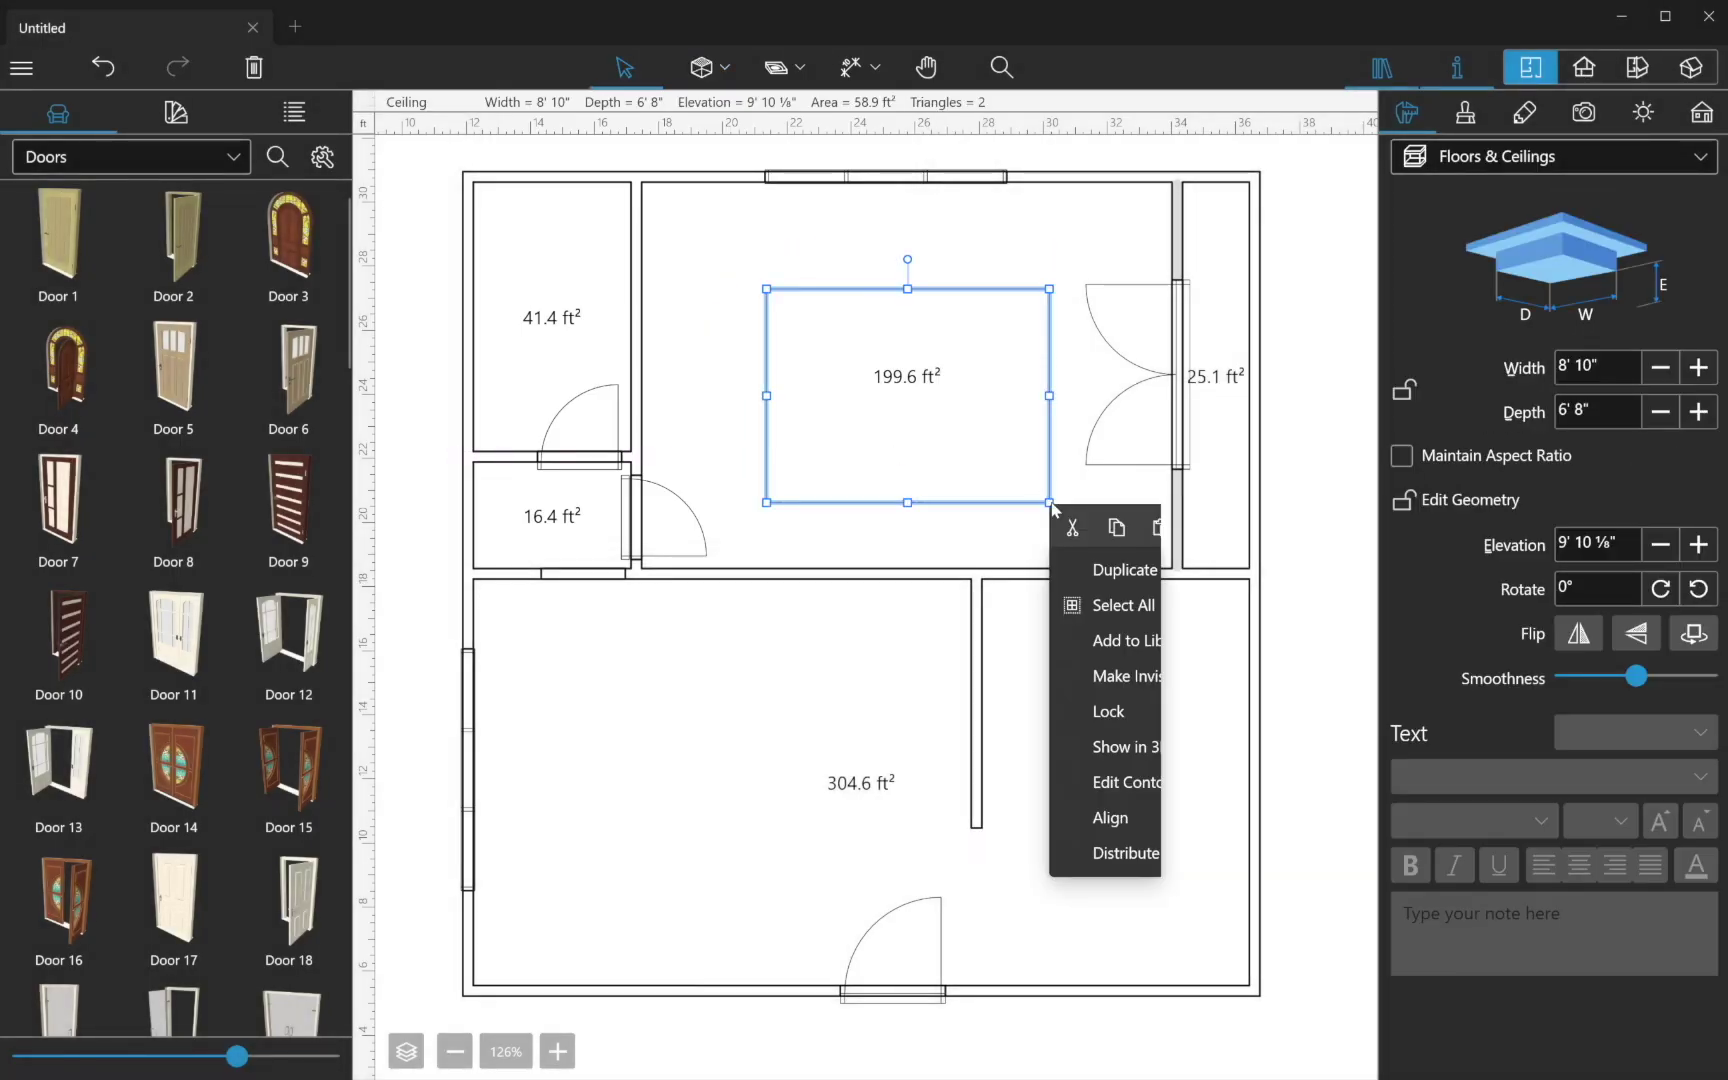
Step: Edit the Living Room label and give the room a diagonal hatch with a crimson solid fill
left_click(1150, 780)
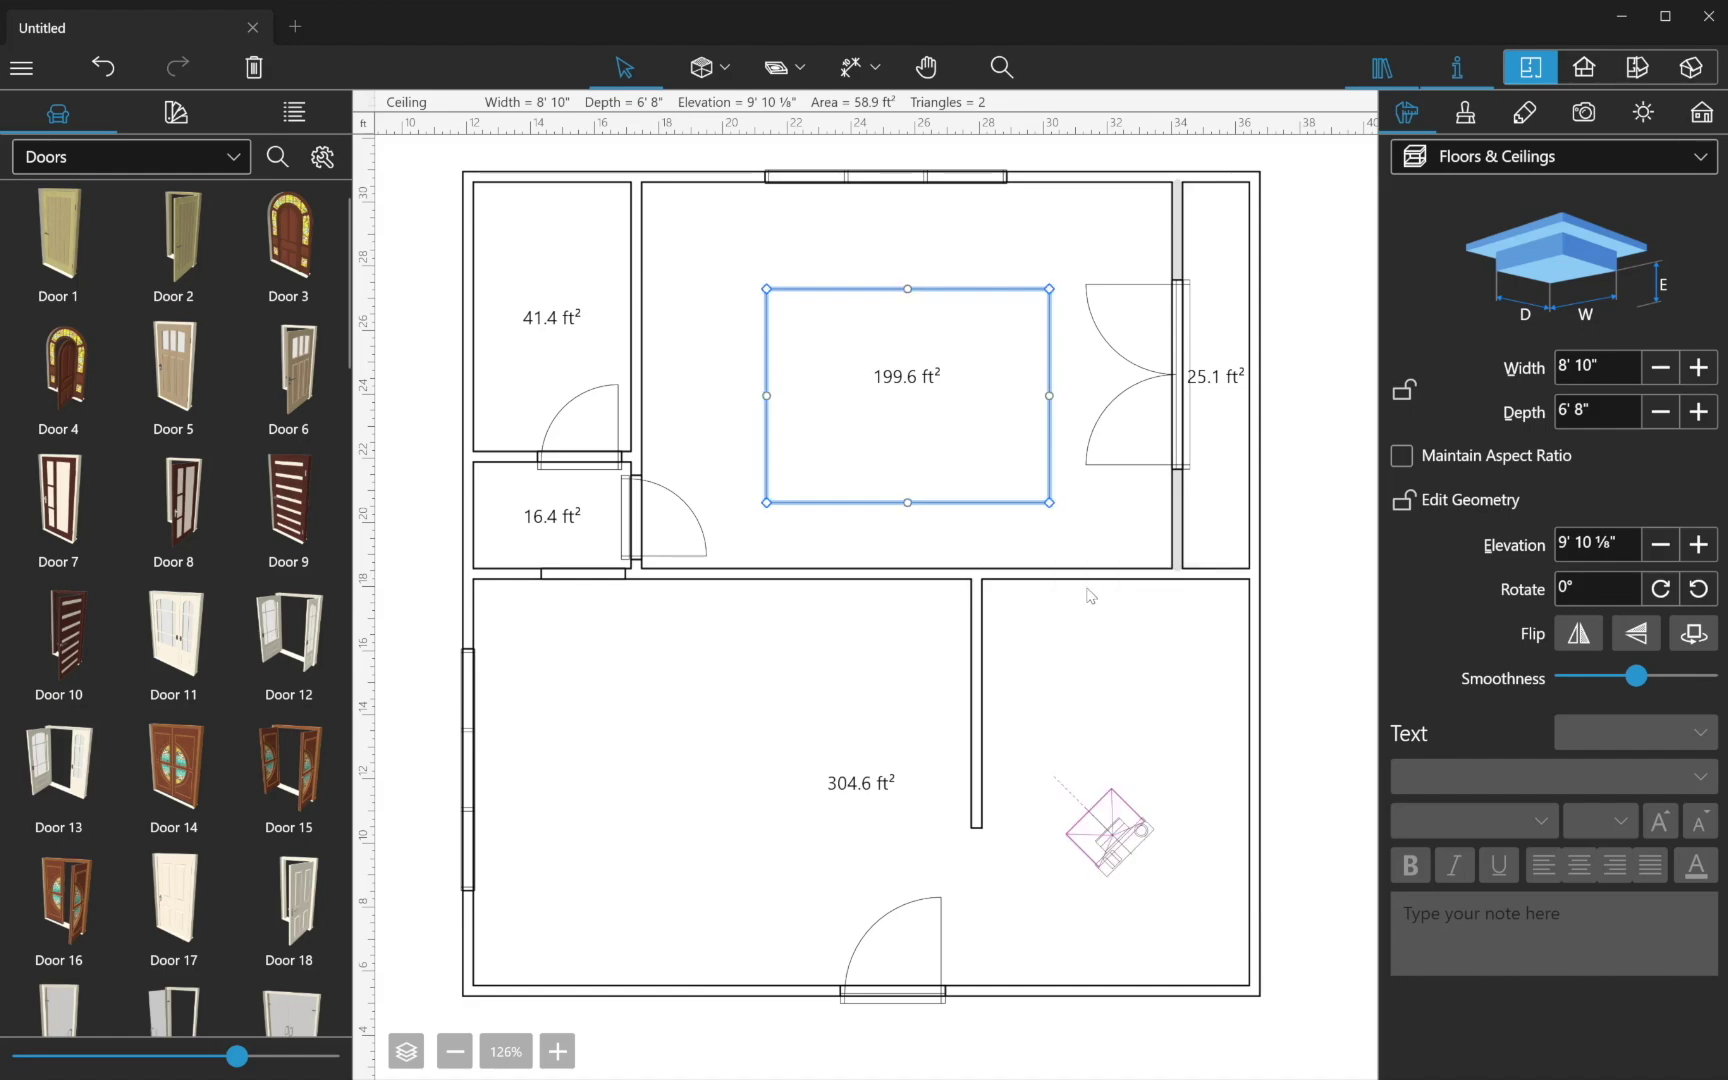
left_click(1077, 556)
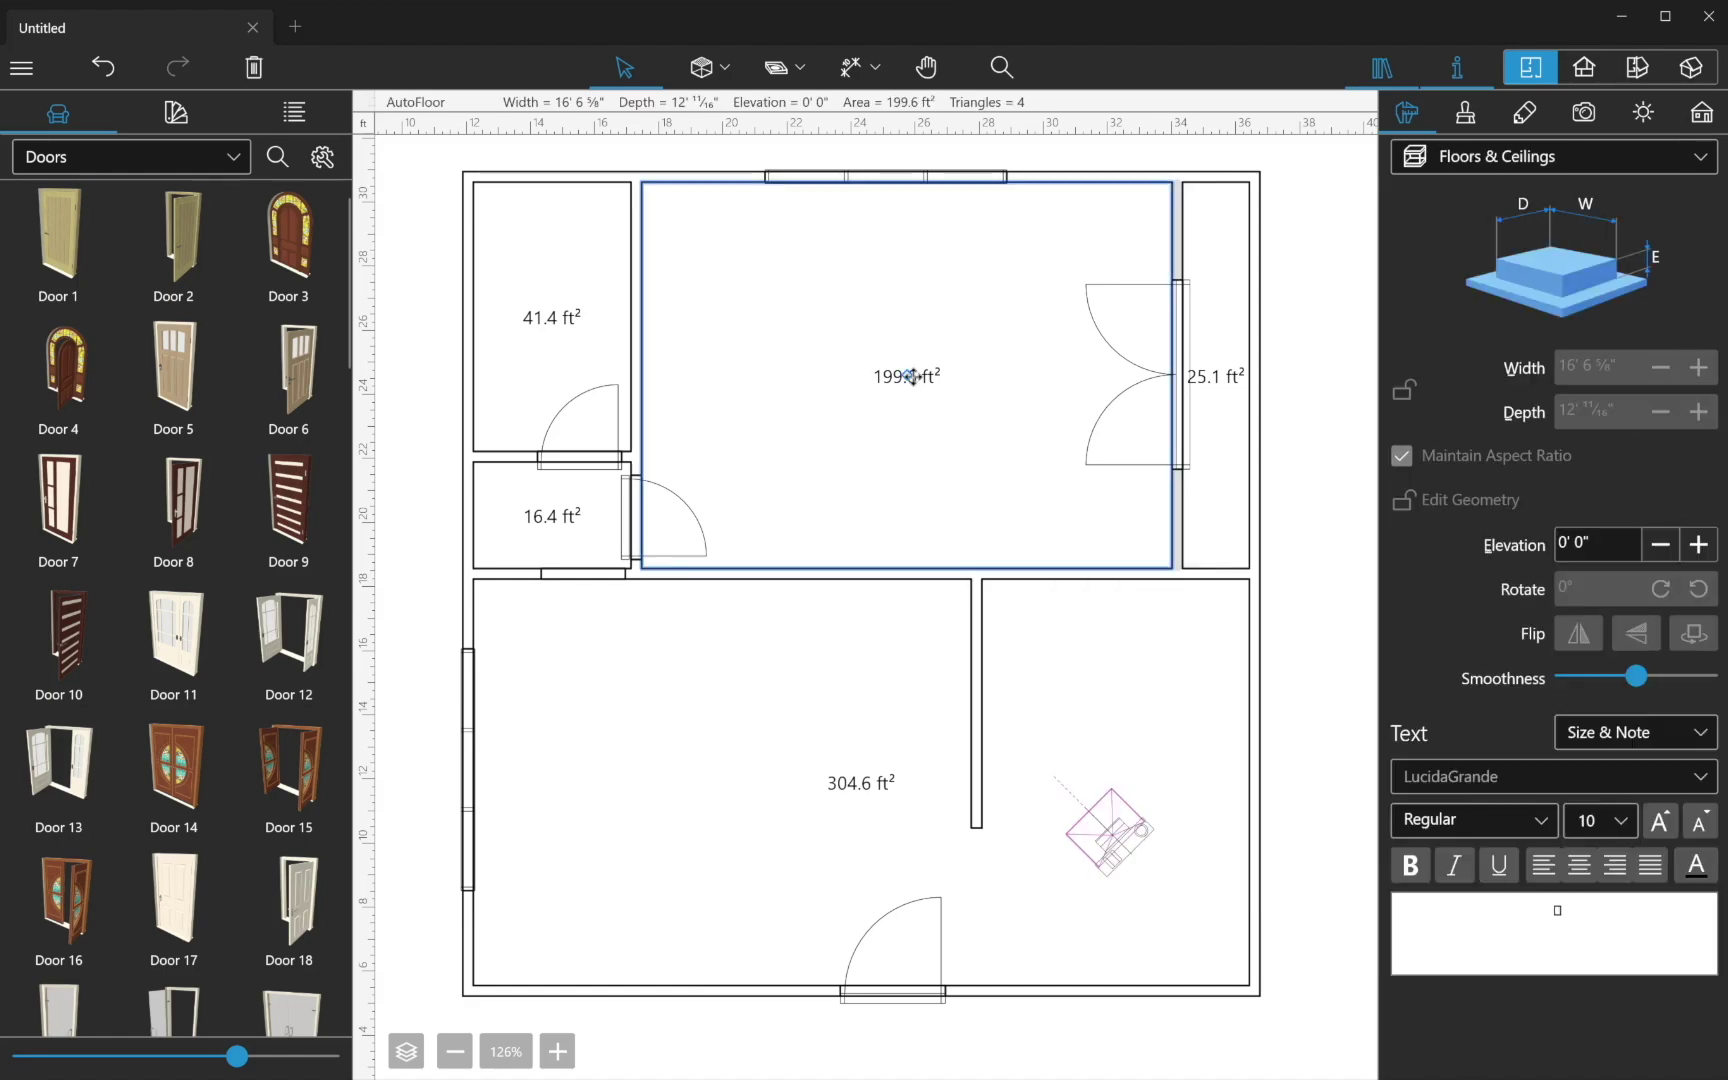
left_click(1525, 917)
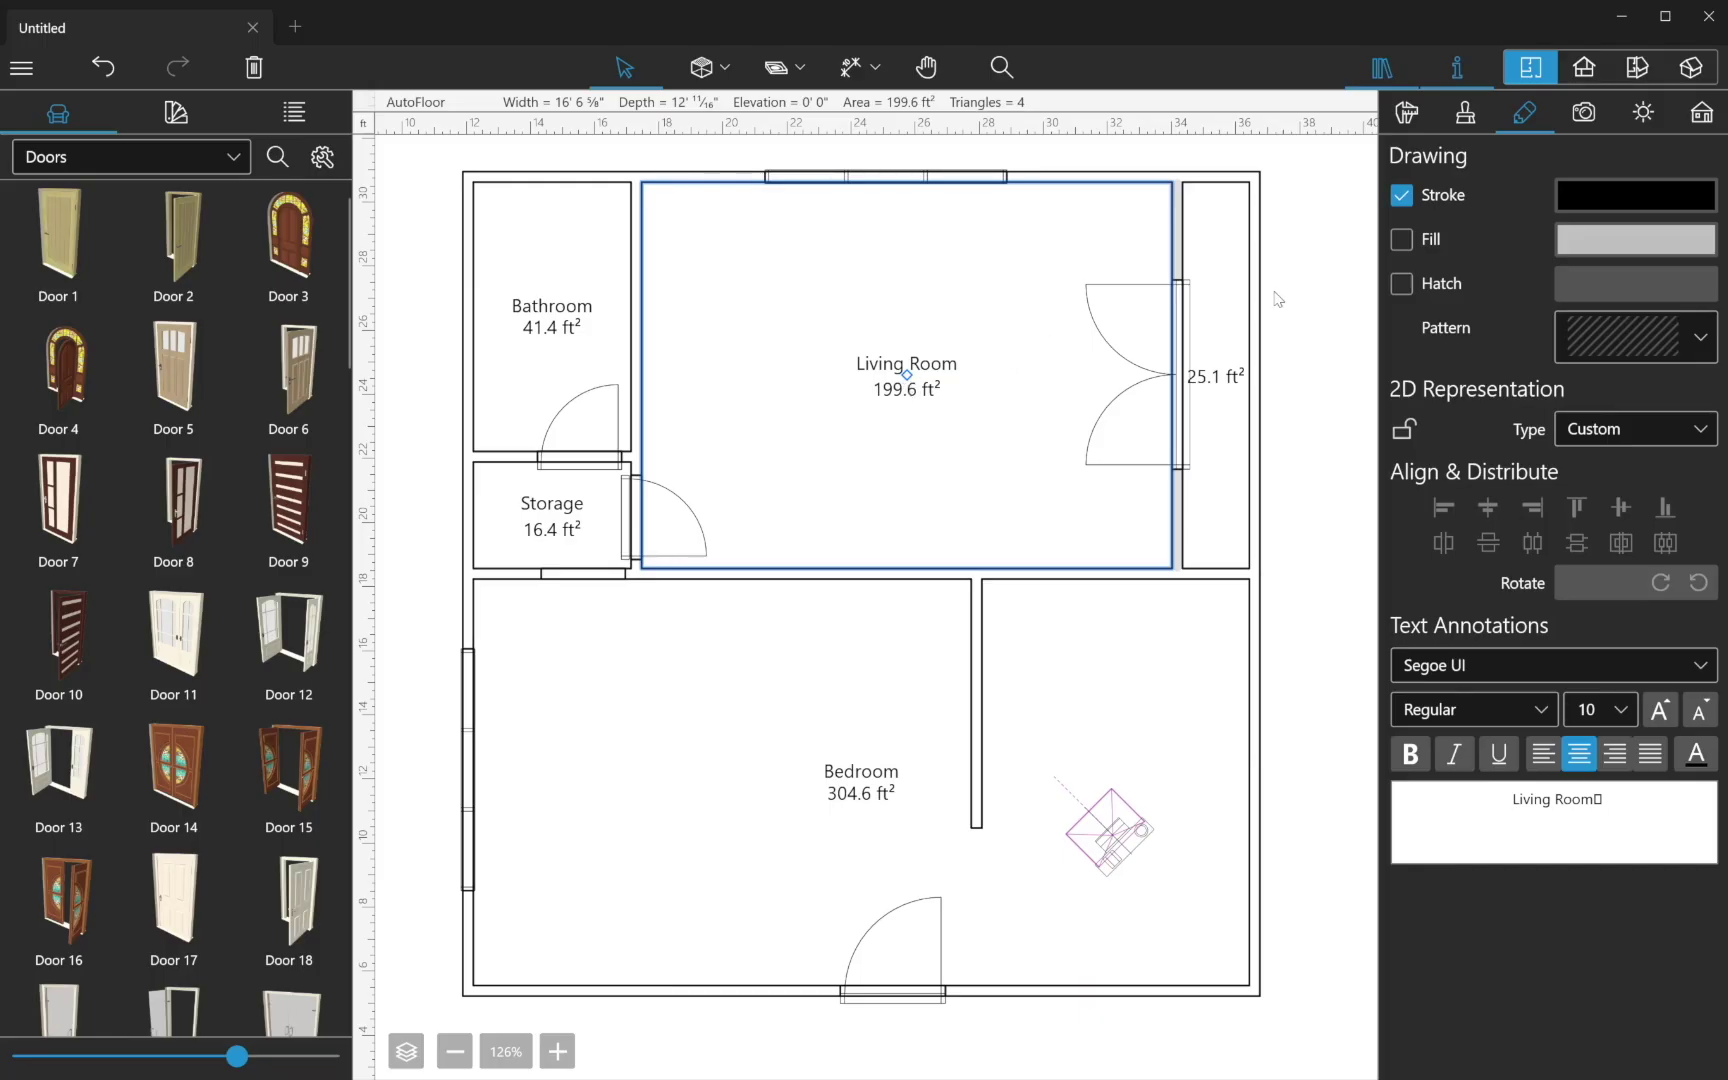
left_click(1401, 285)
left_click(1401, 239)
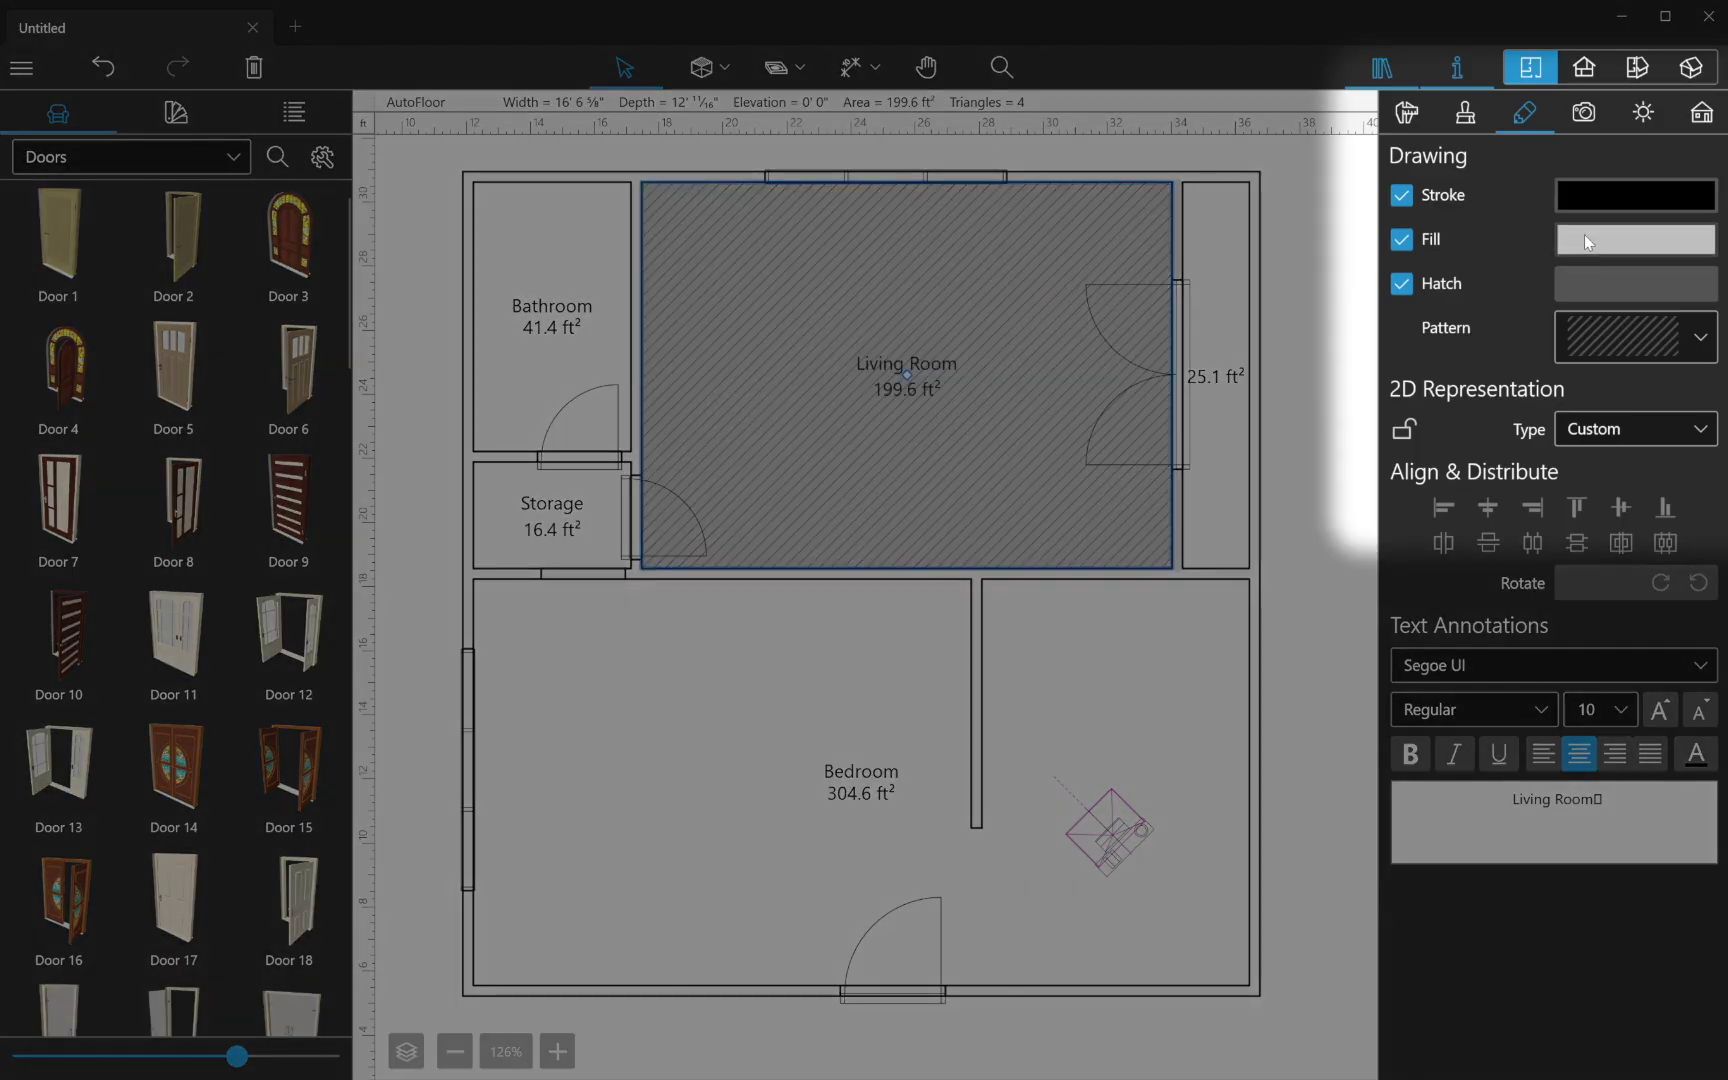
left_click(1584, 236)
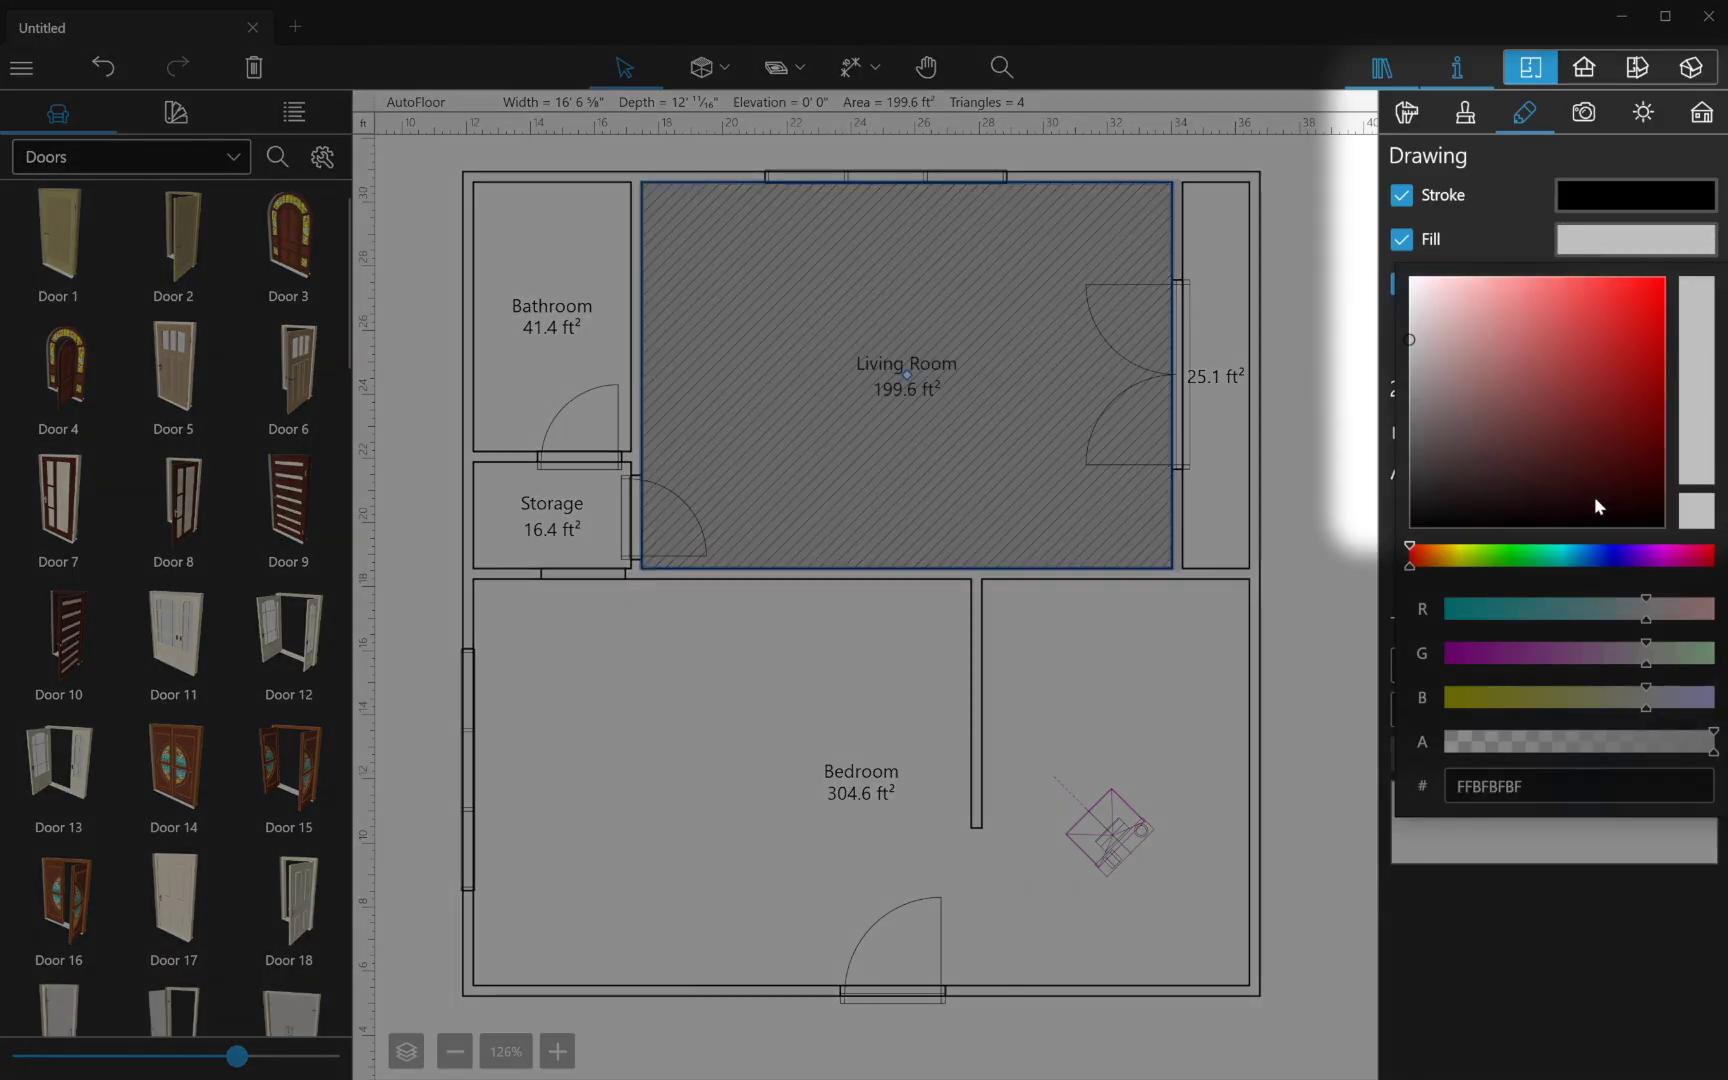
left_click(1488, 555)
left_click(932, 379)
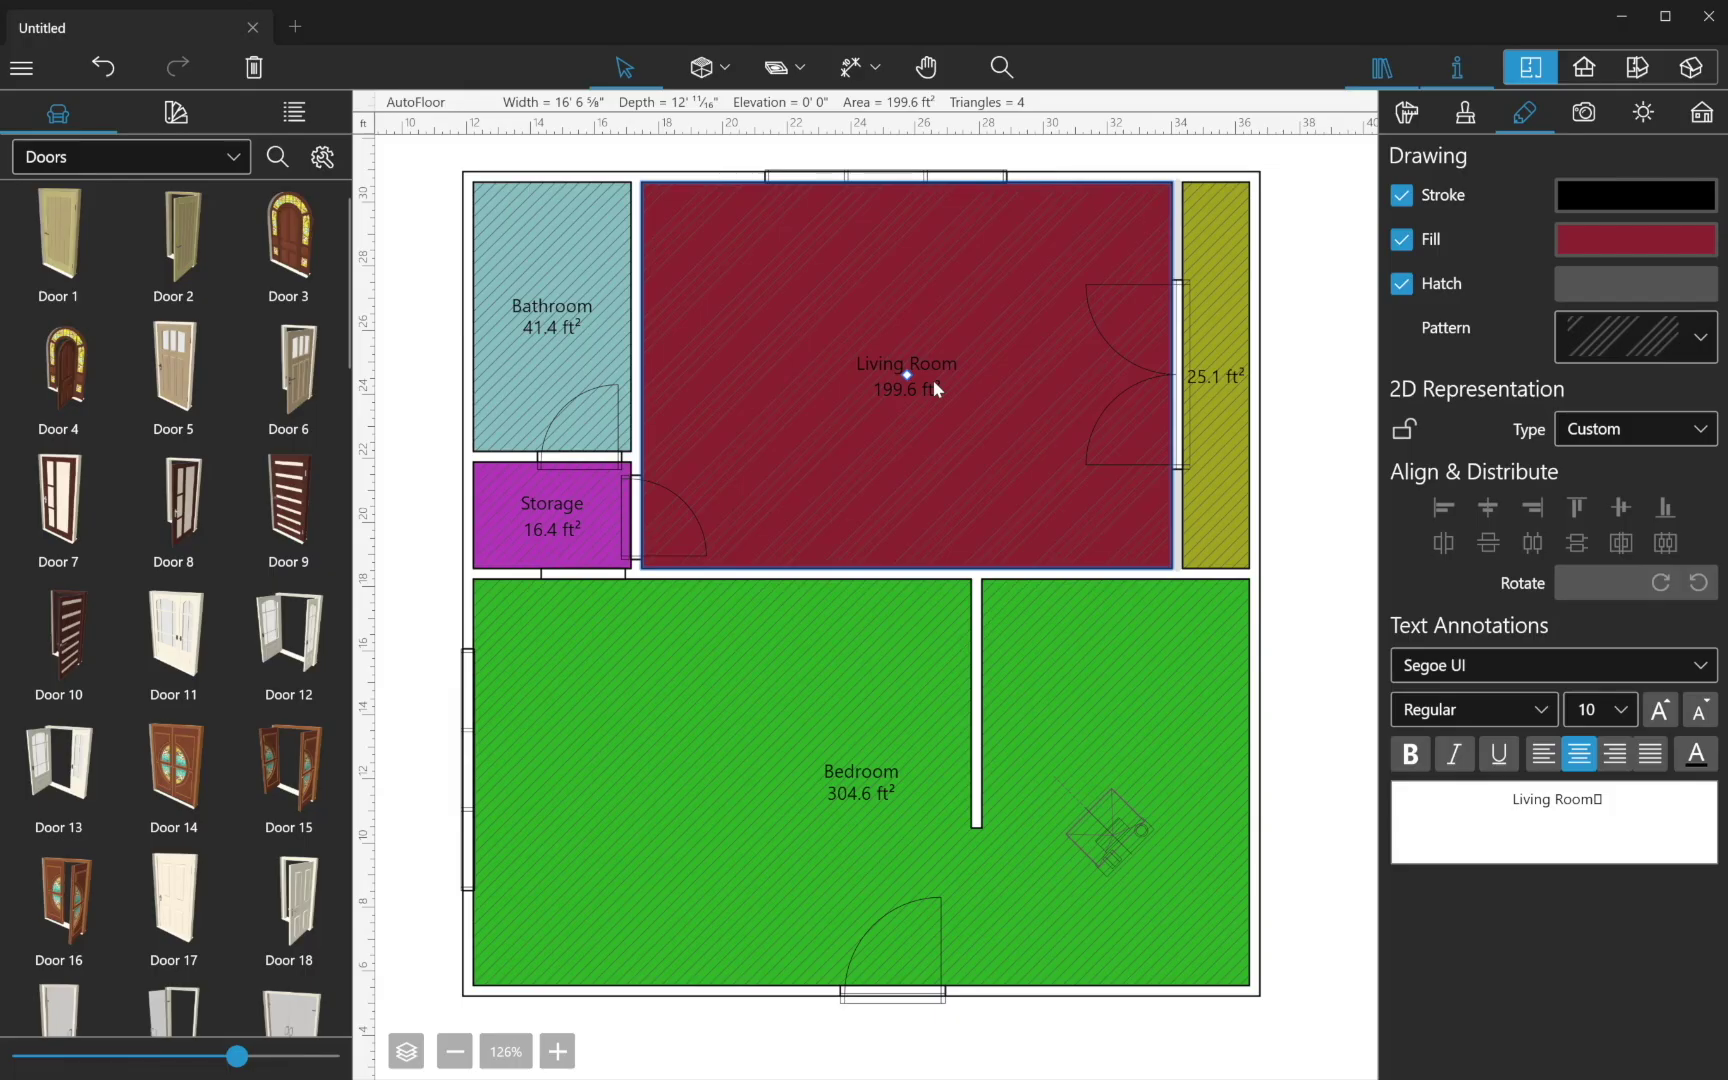
scroll(933, 379, "up", 5)
Step: Add a 16' 11 11/16" dimension line above the plan's top wall
left_click(878, 68)
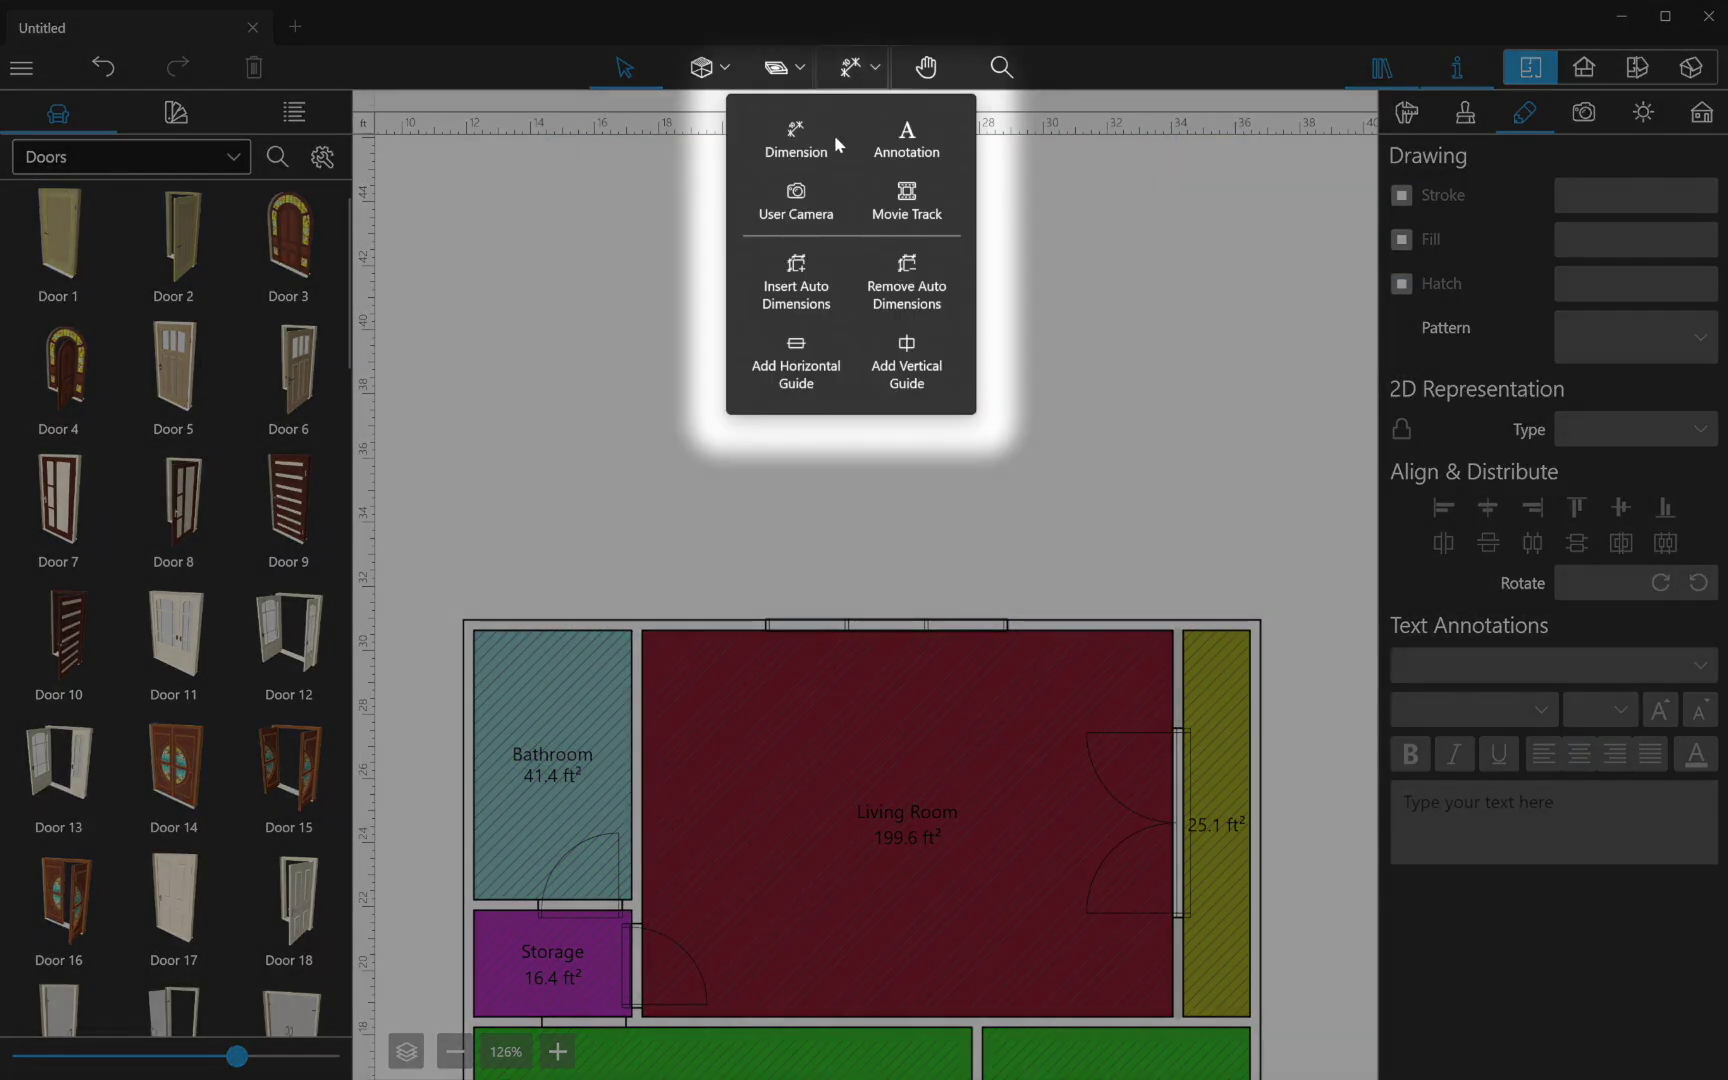
left_click(812, 155)
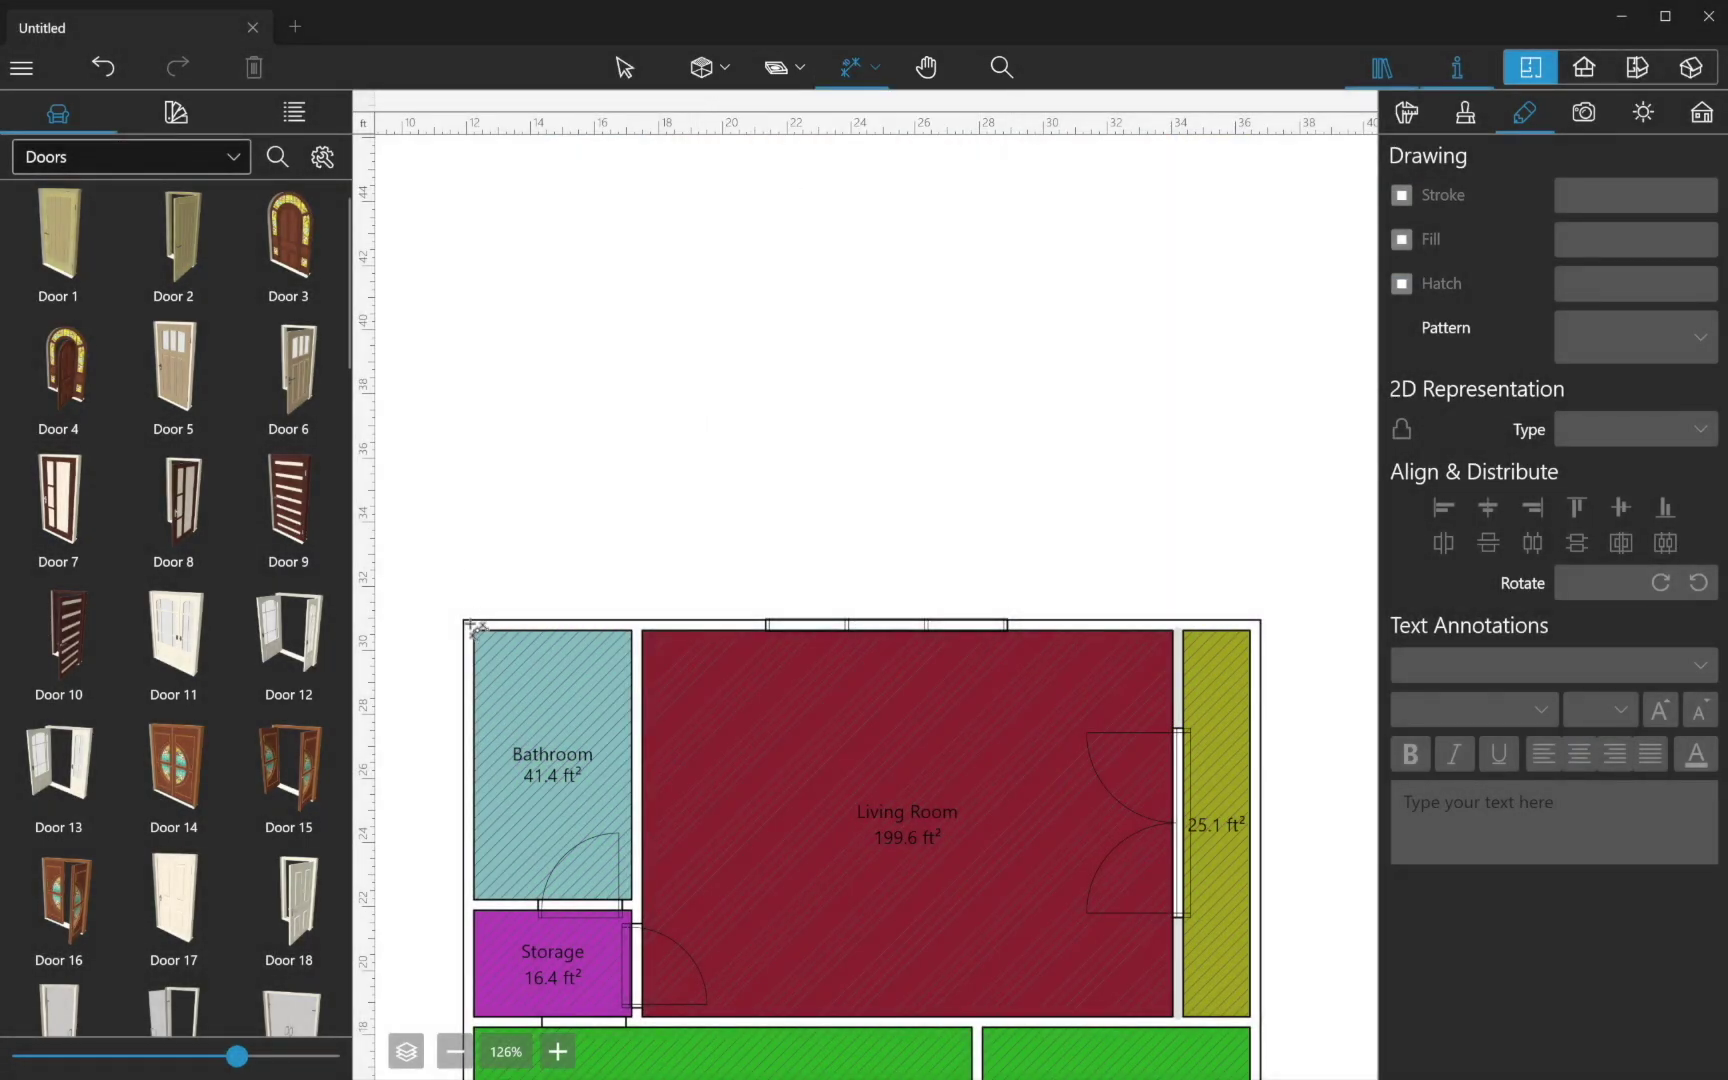
left_click(465, 623)
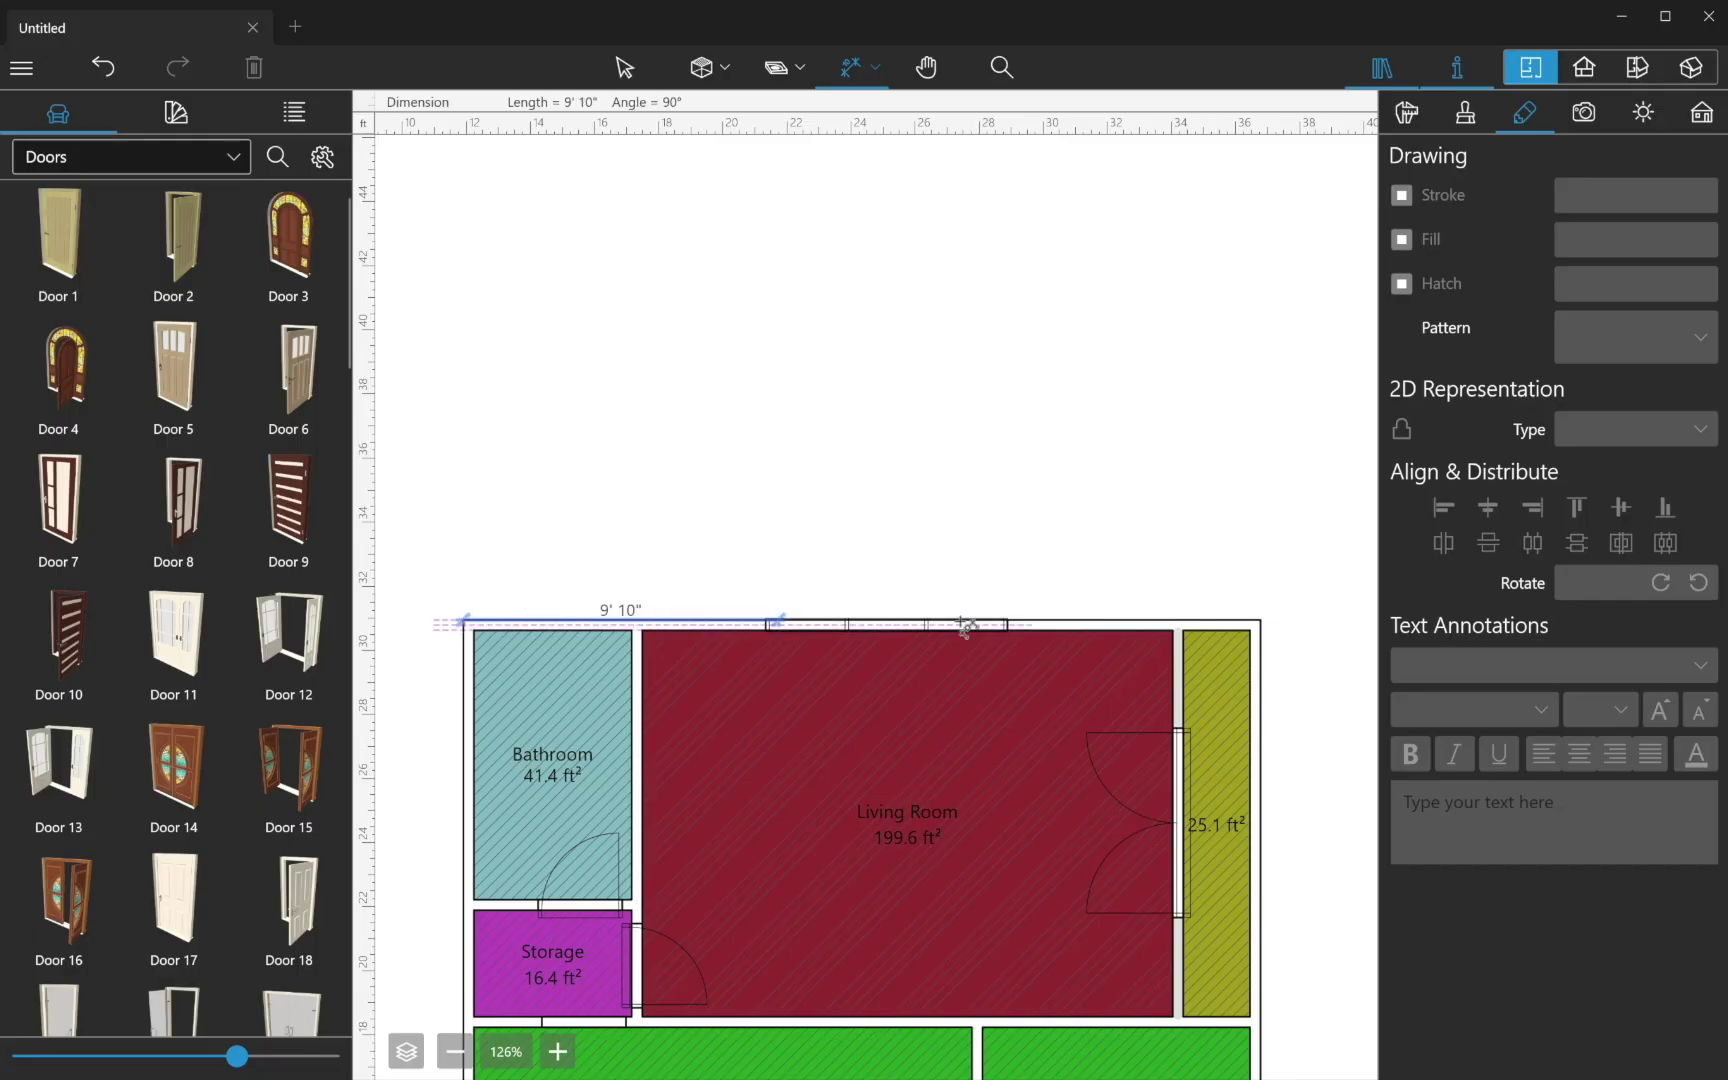
left_click(1010, 623)
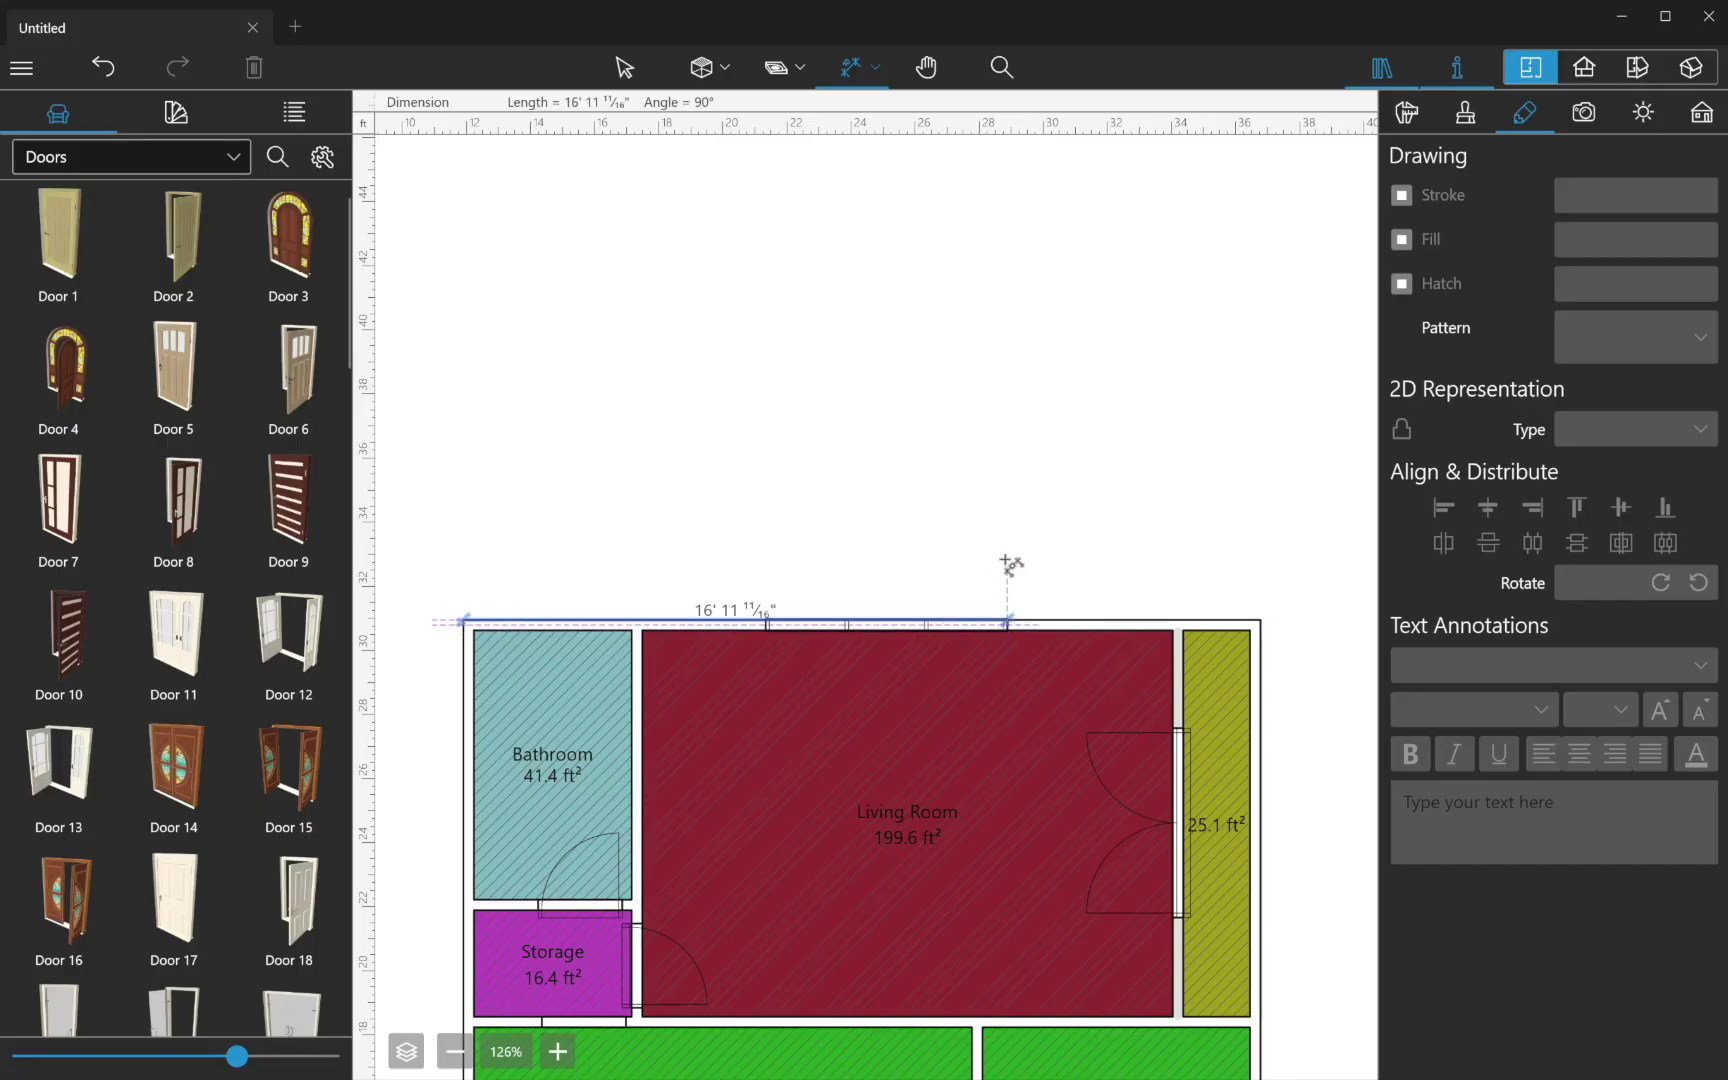
left_click(1014, 455)
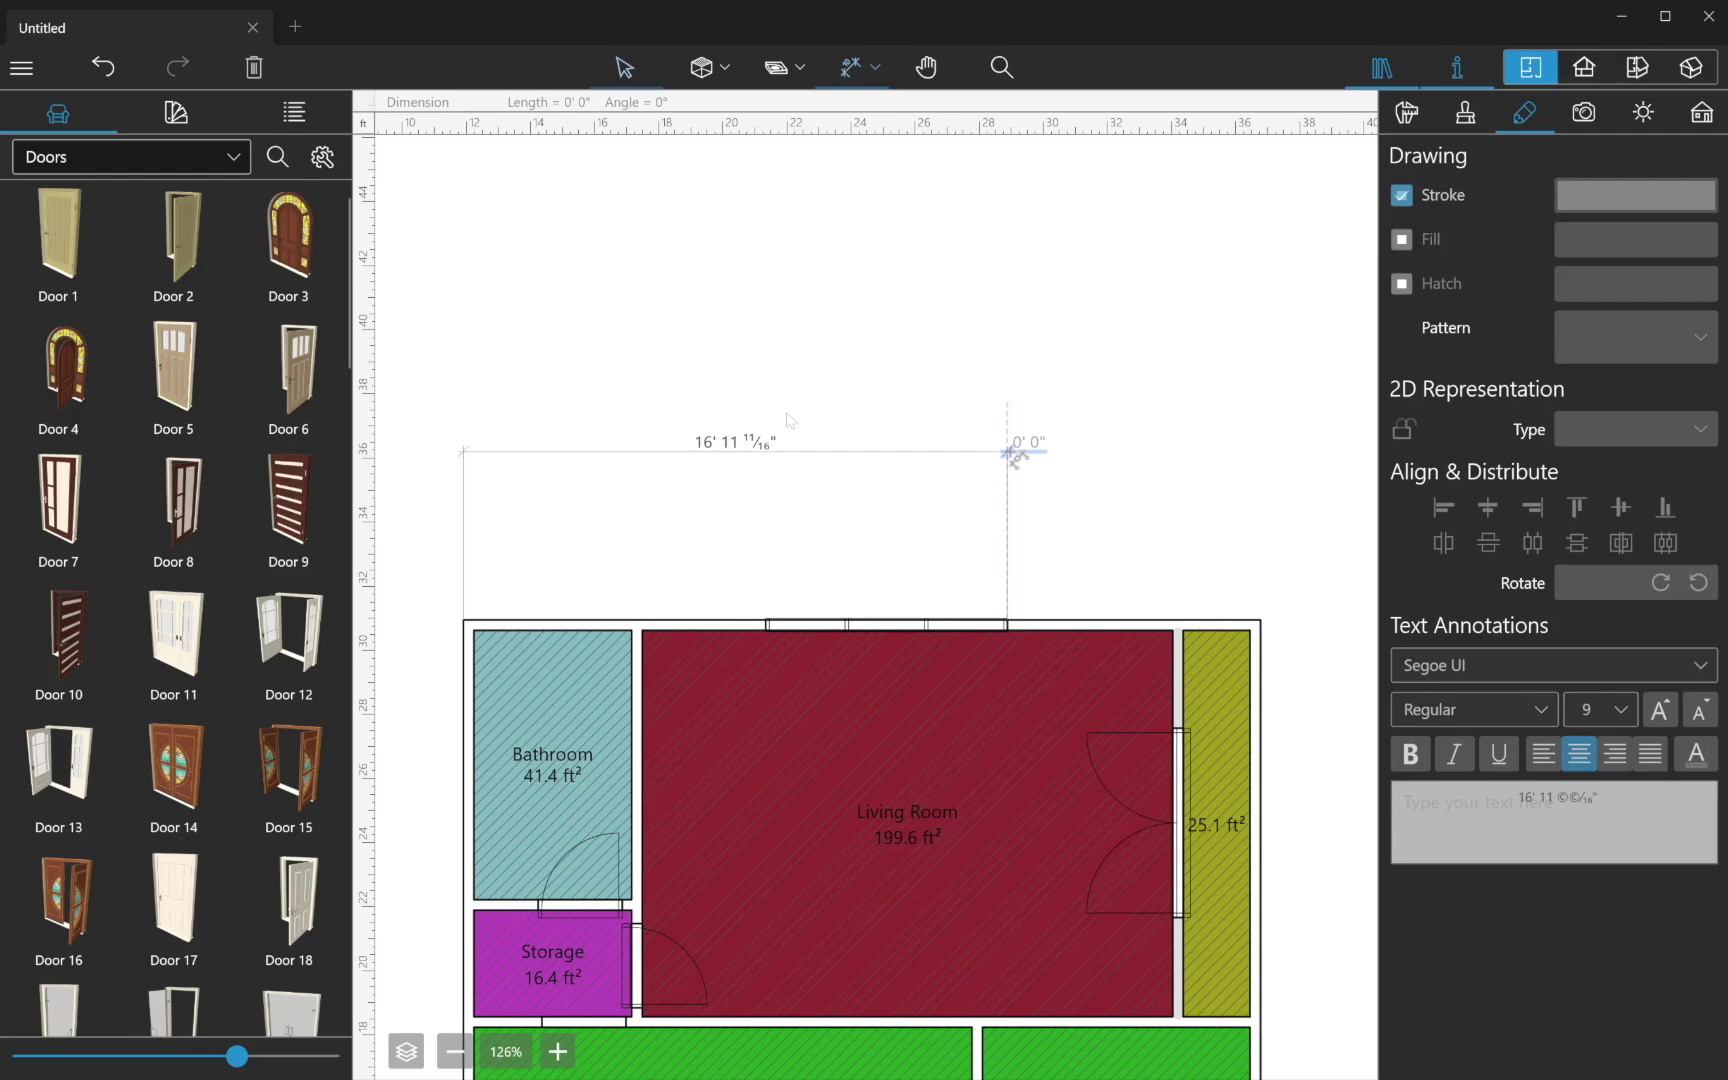
key("Escape")
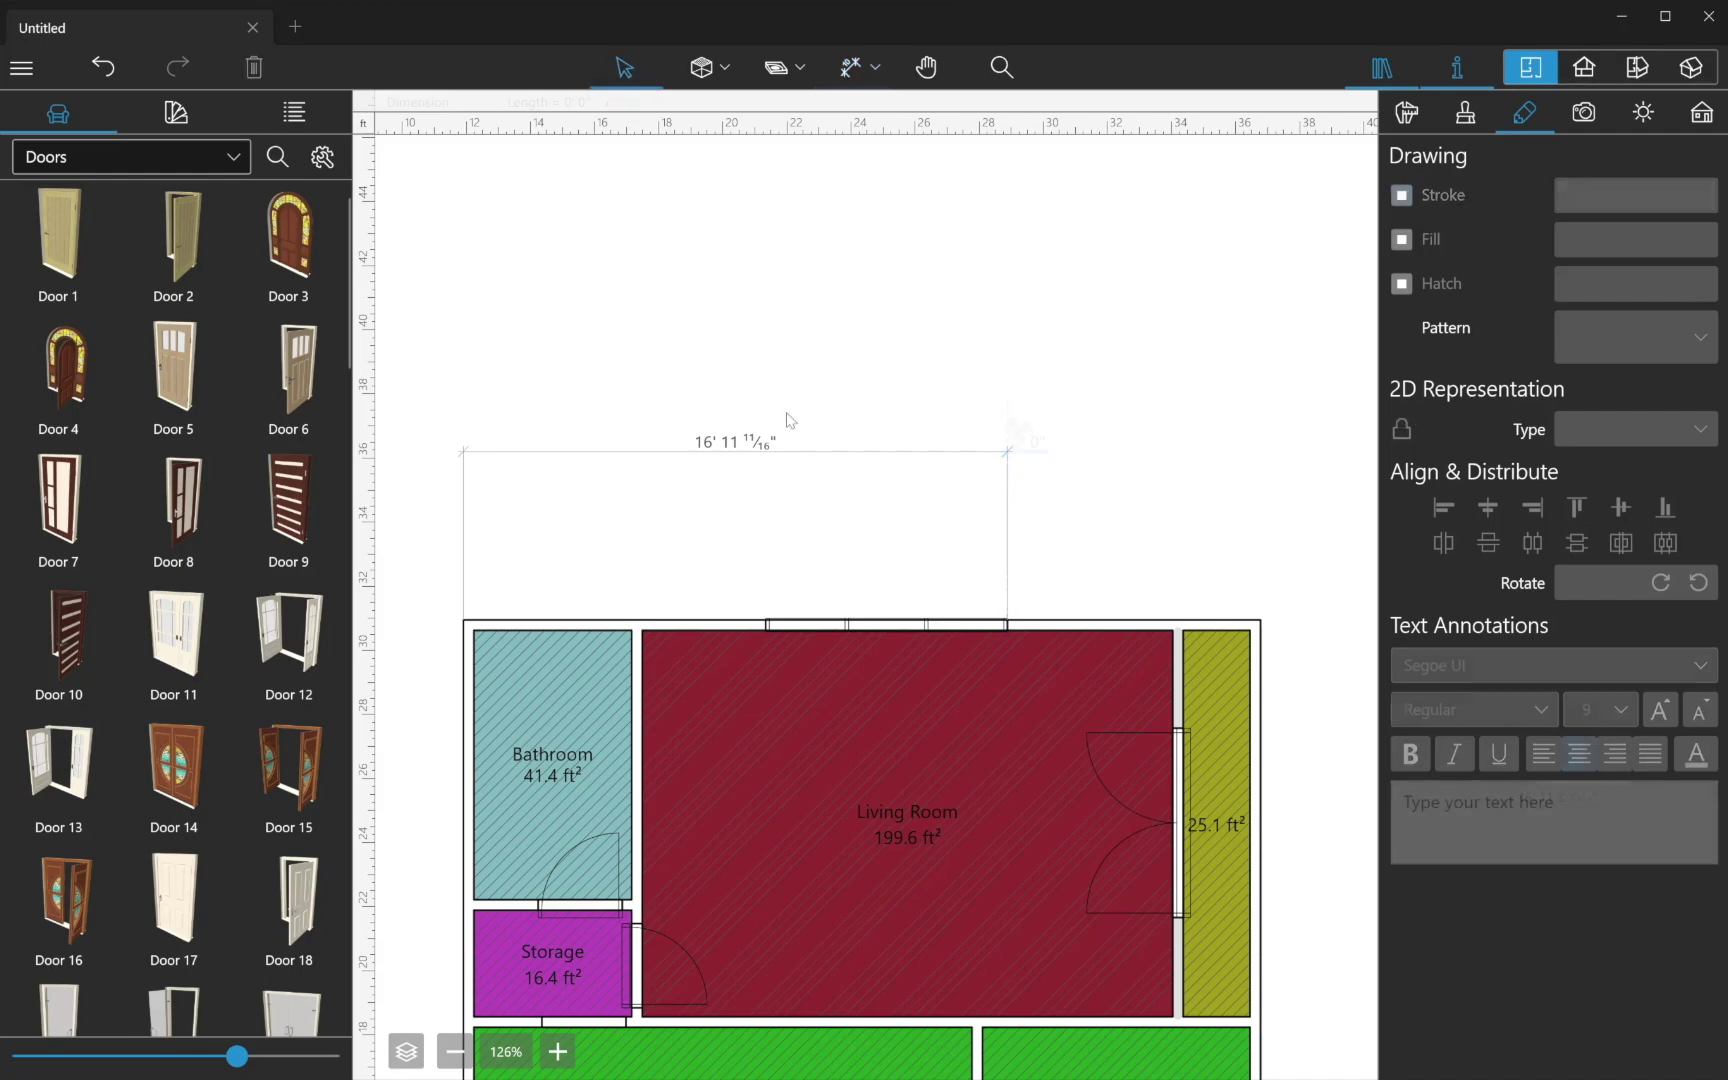
Step: Add a 'Live Home 3D' text annotation above the plan in Segoe Script font
left_click(876, 70)
left_click(910, 137)
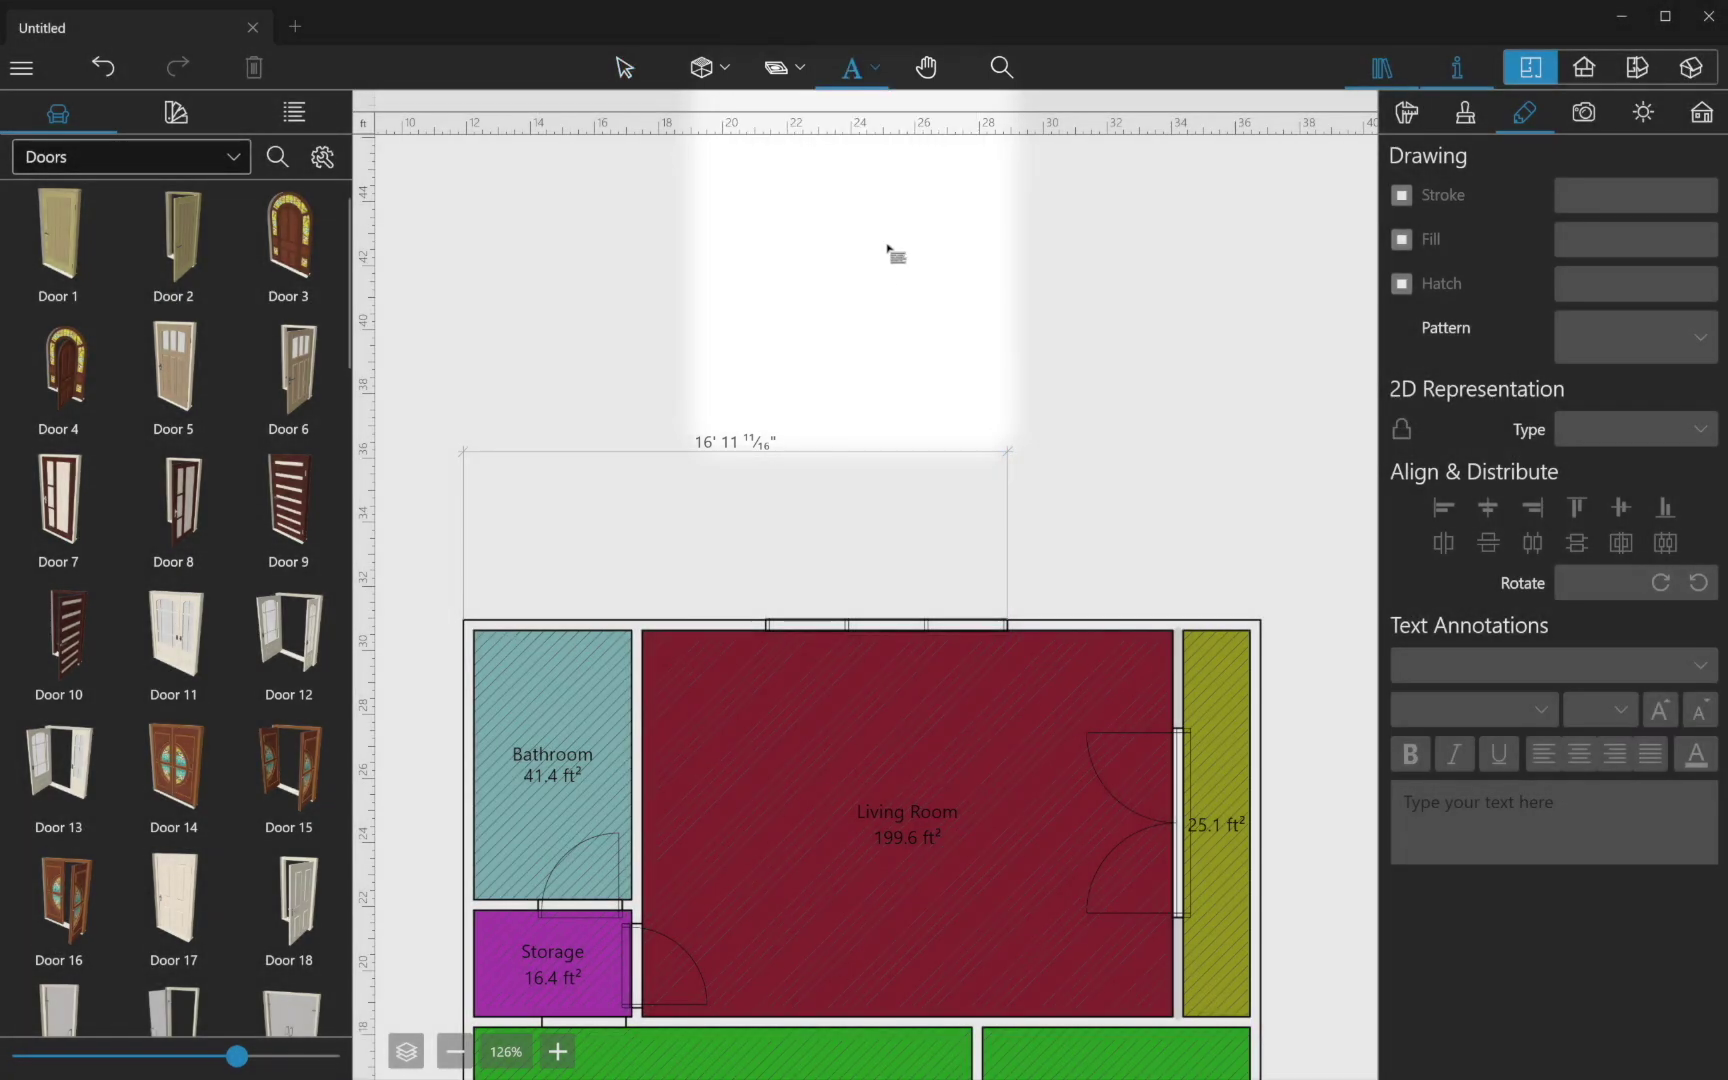
mouse_move(880, 210)
left_mouse_down()
mouse_move(1088, 374)
mouse_move(1160, 372)
left_mouse_up()
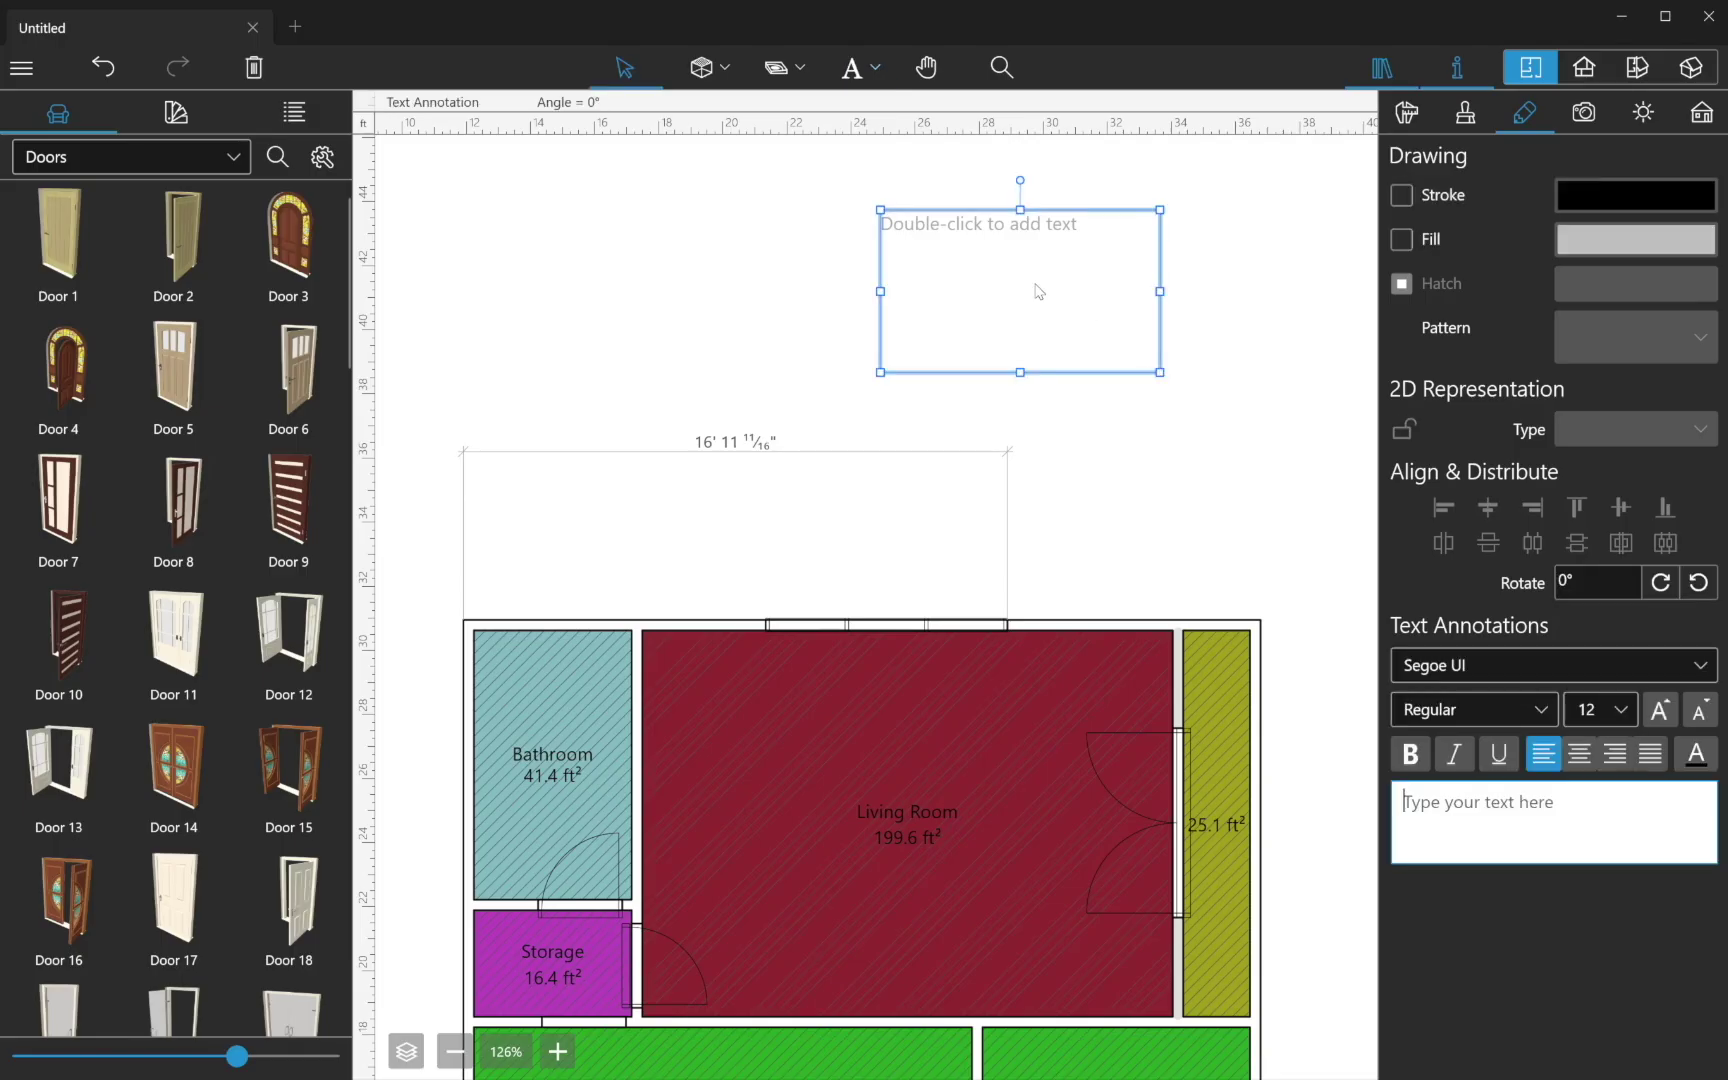
type("Live Home 3D")
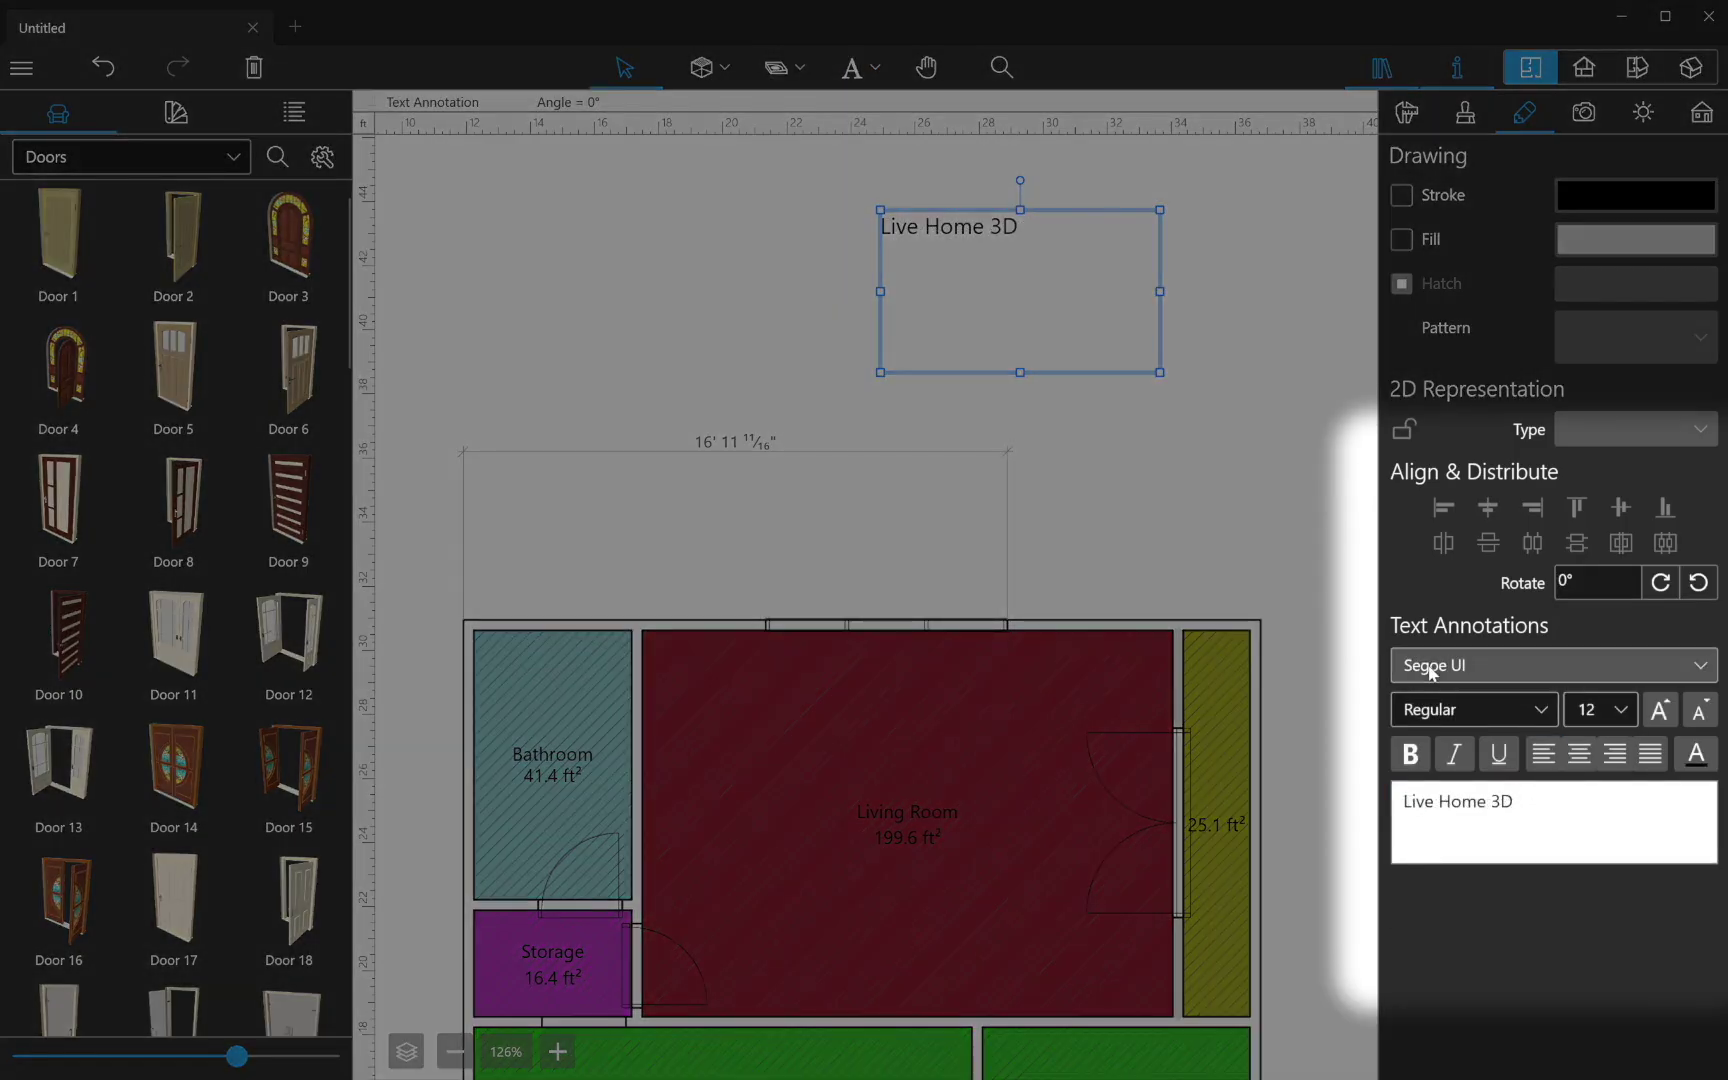
left_click(1432, 665)
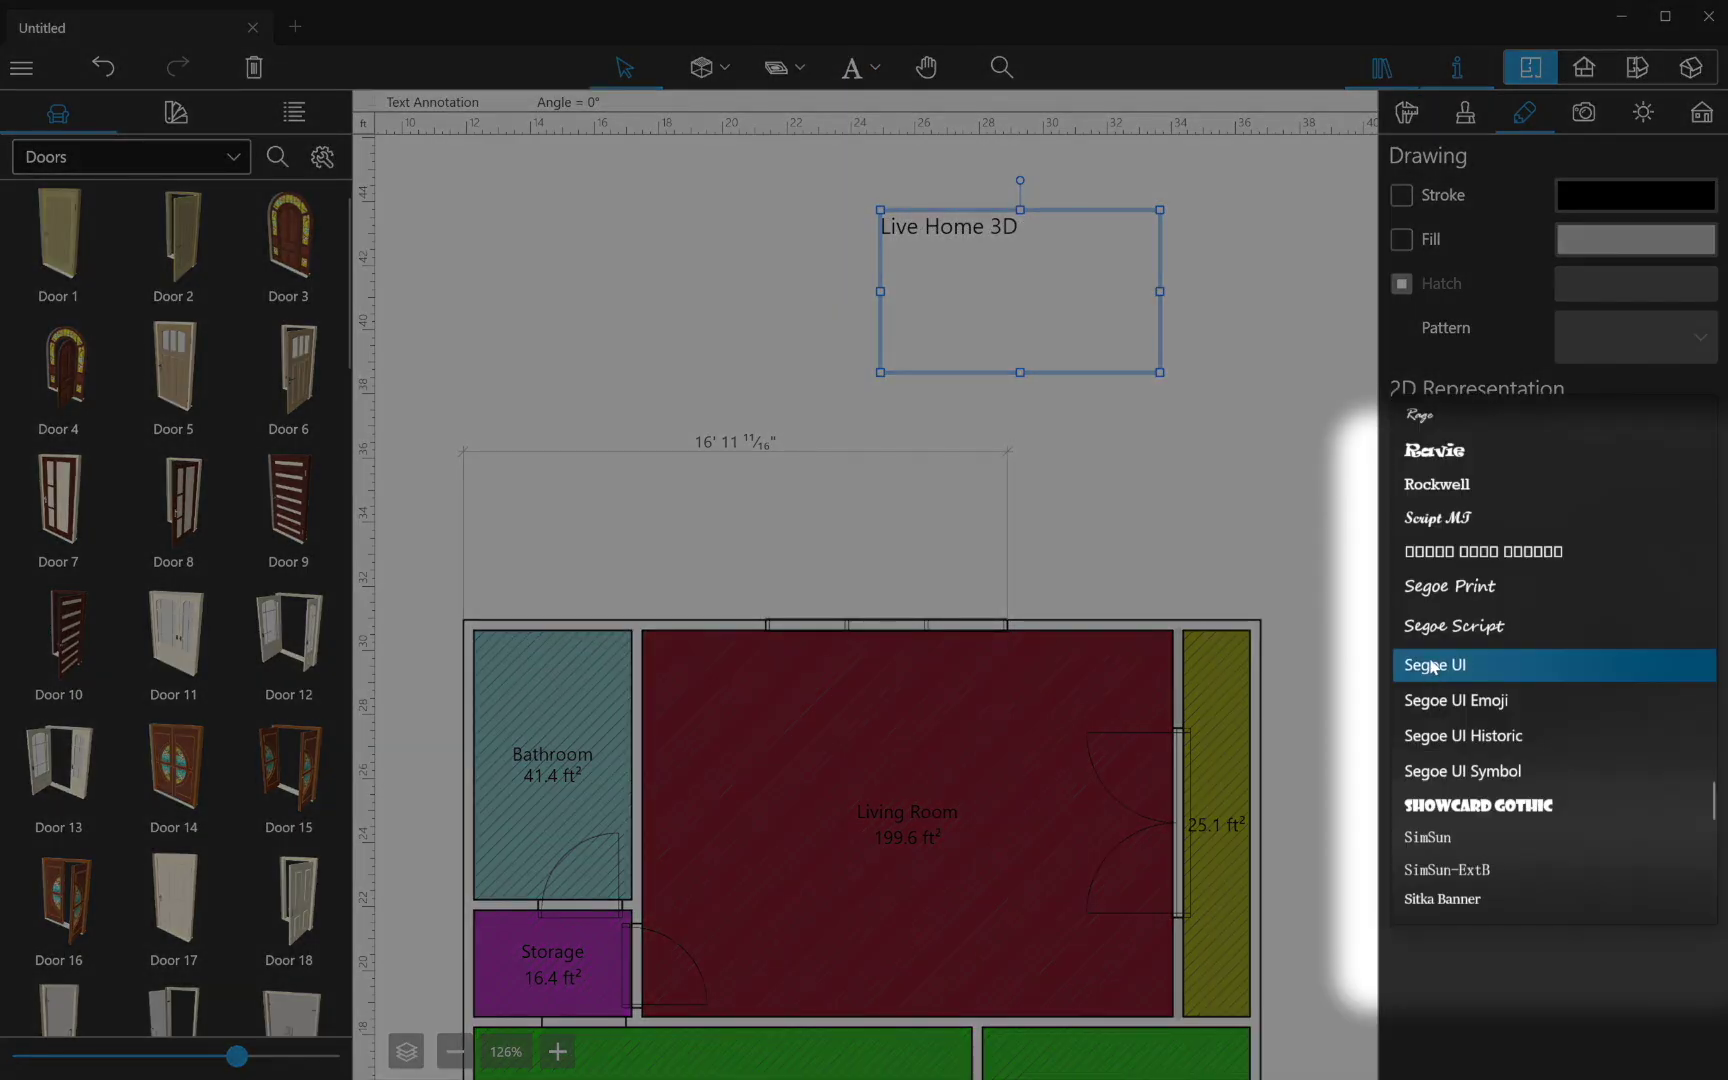
left_click(1438, 625)
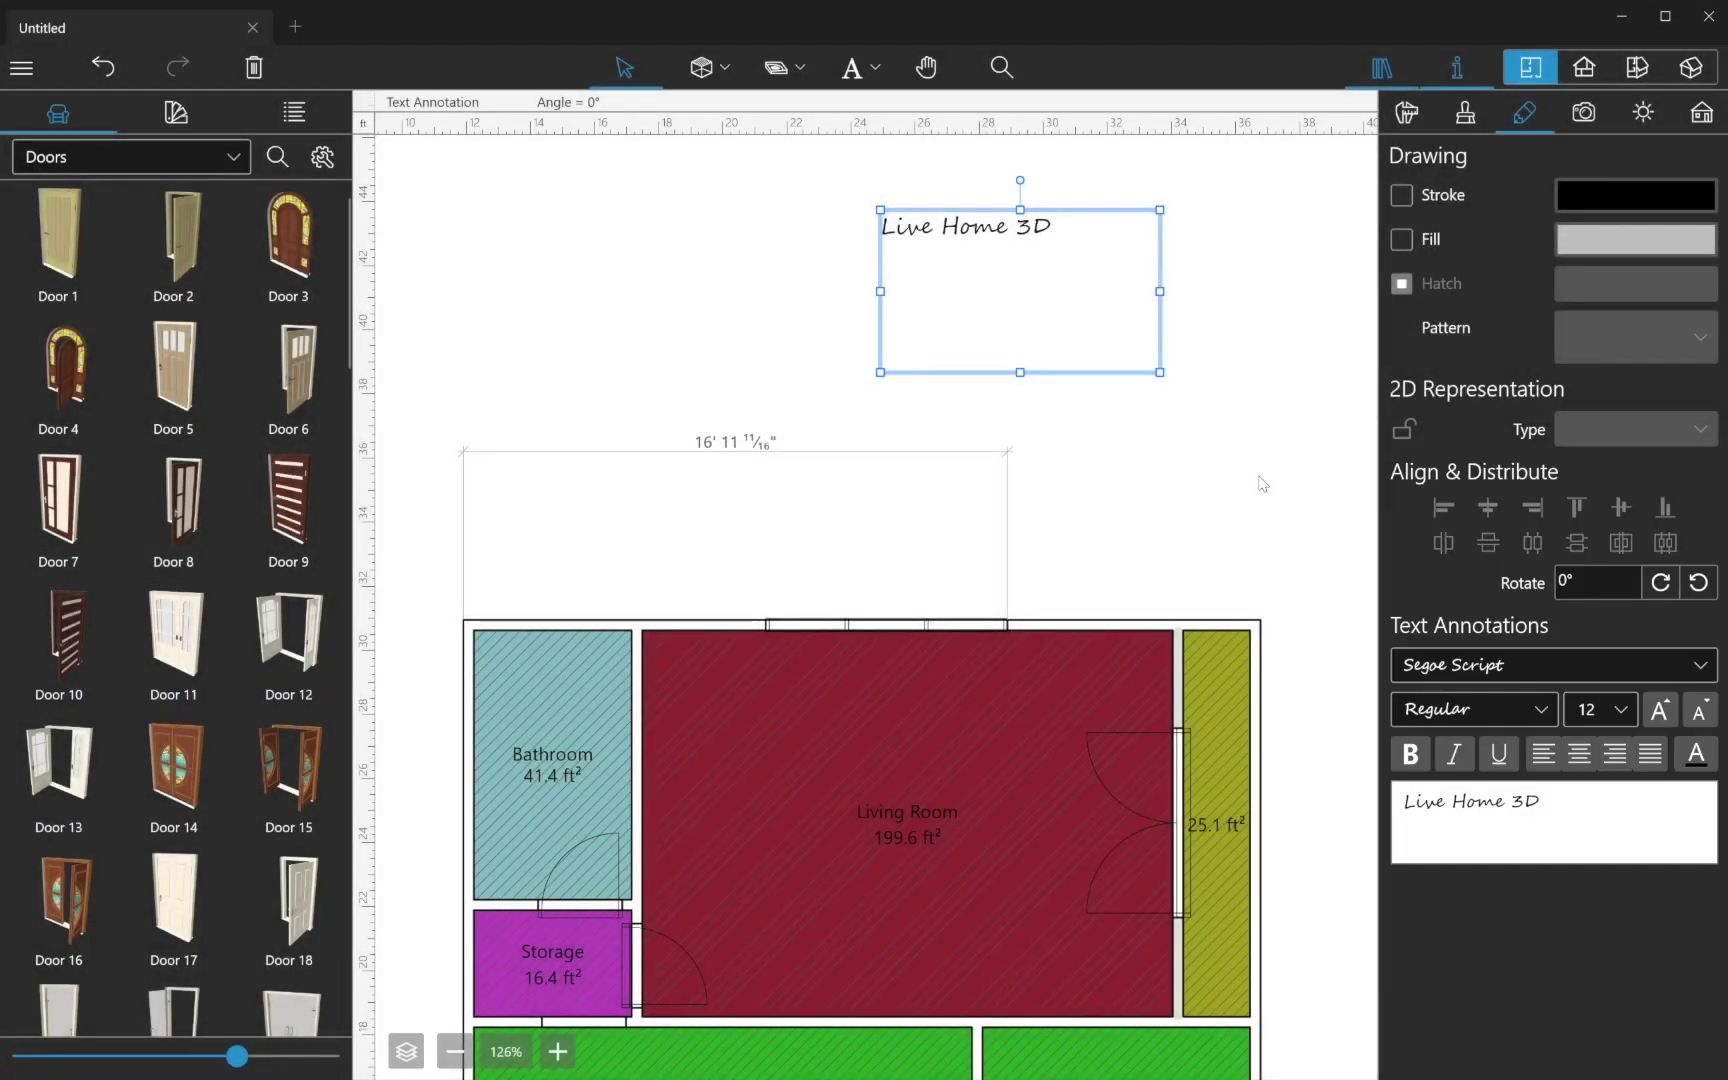
left_click(1262, 483)
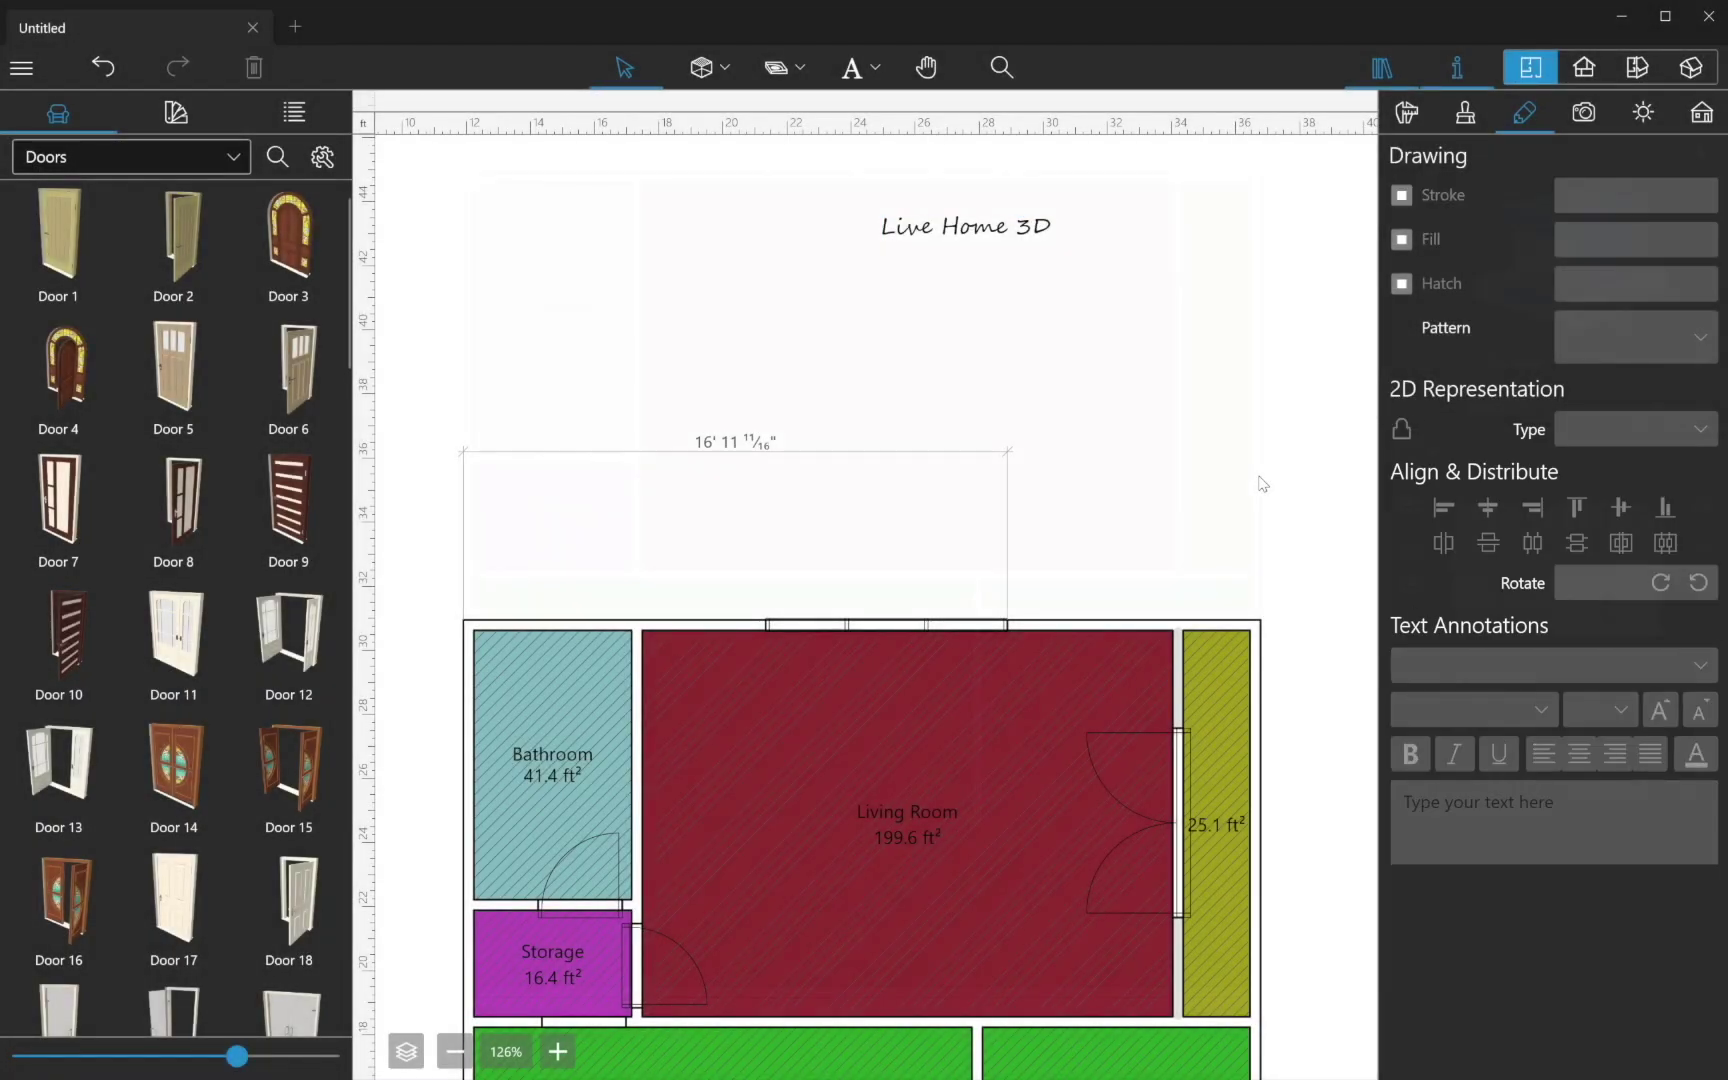
Step: Add a story above and pull its right outer wall inward, reducing 607.1 ft² to 546.6 ft²
left_click(1701, 112)
key("ctrl+z")
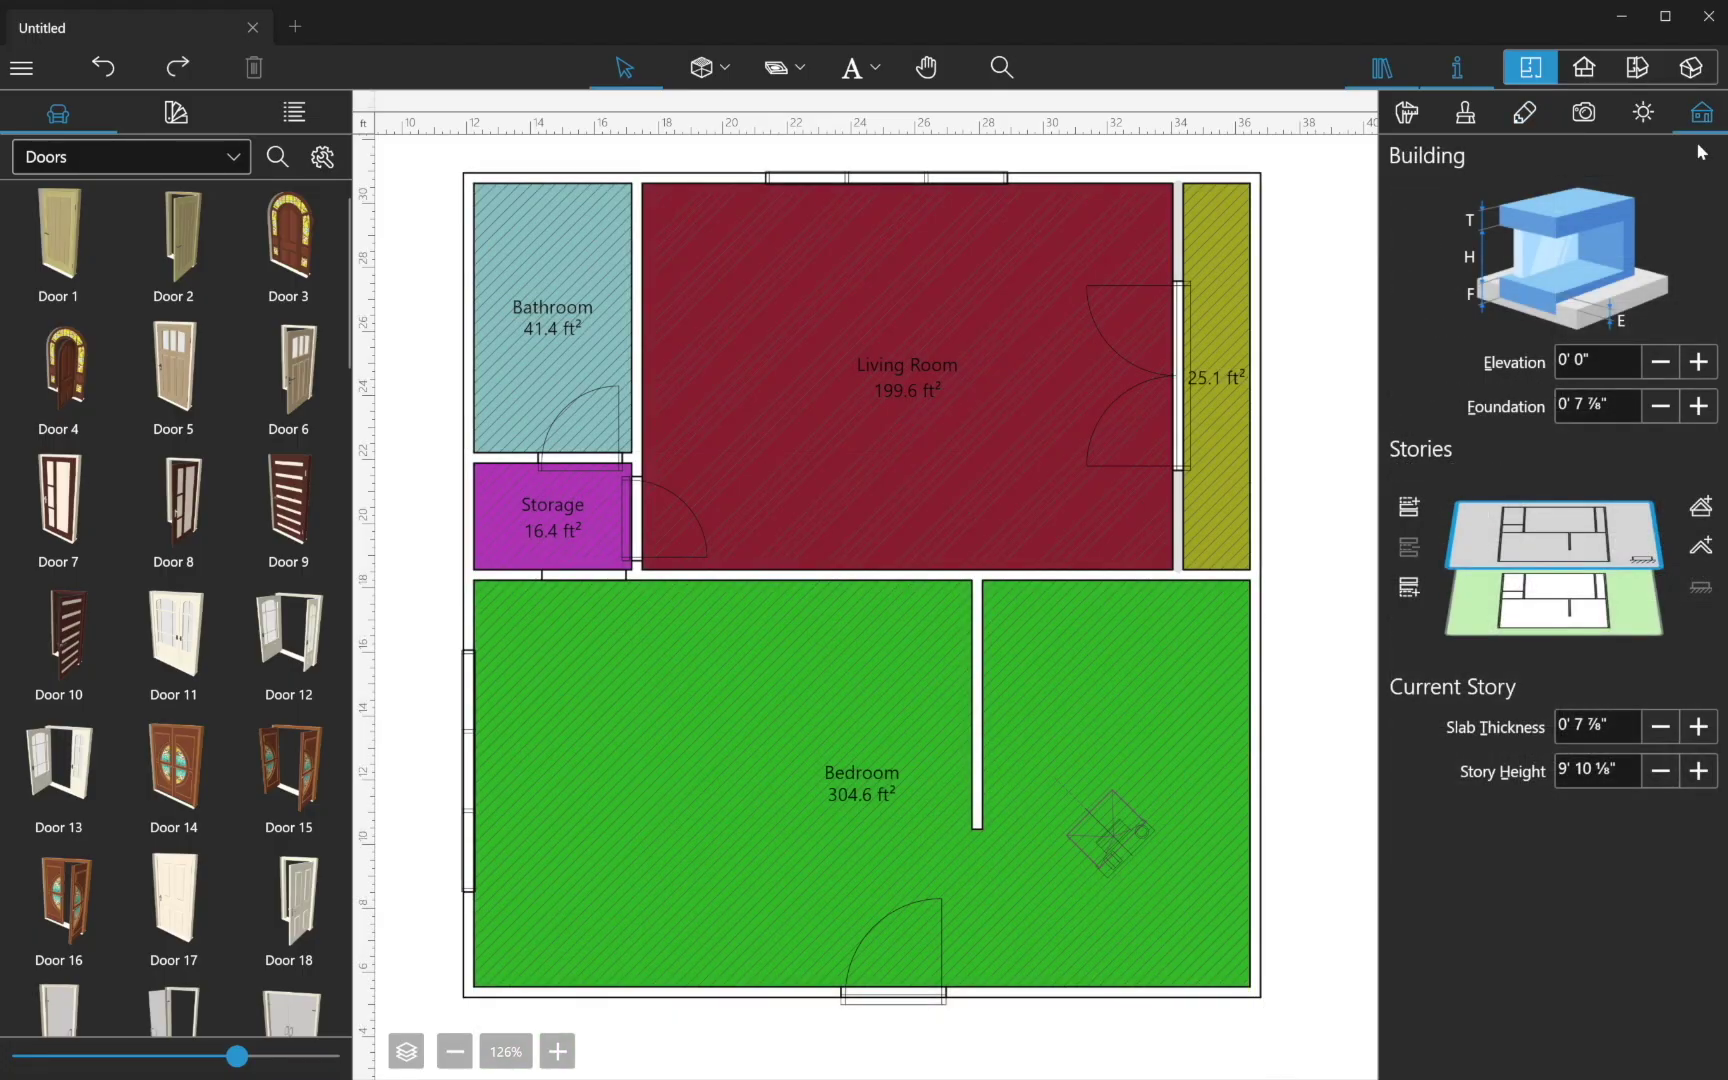
left_click(1420, 513)
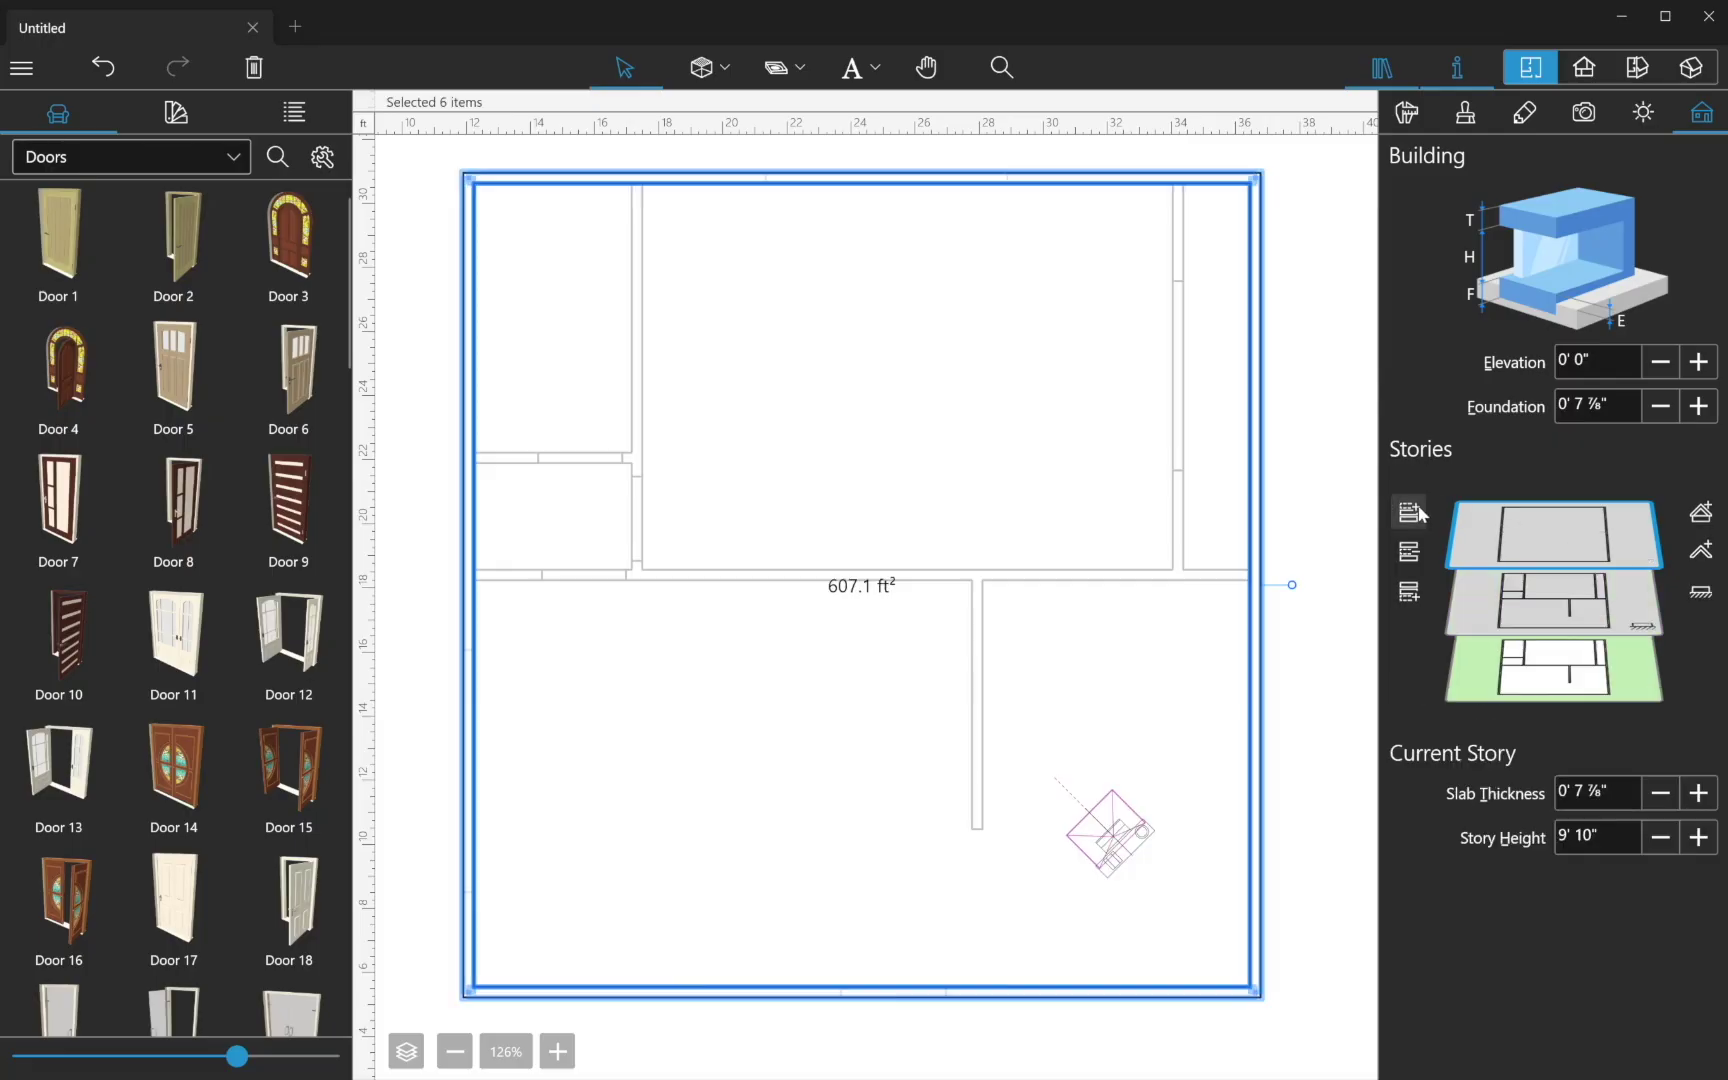
left_click(1282, 551)
left_click(1255, 549)
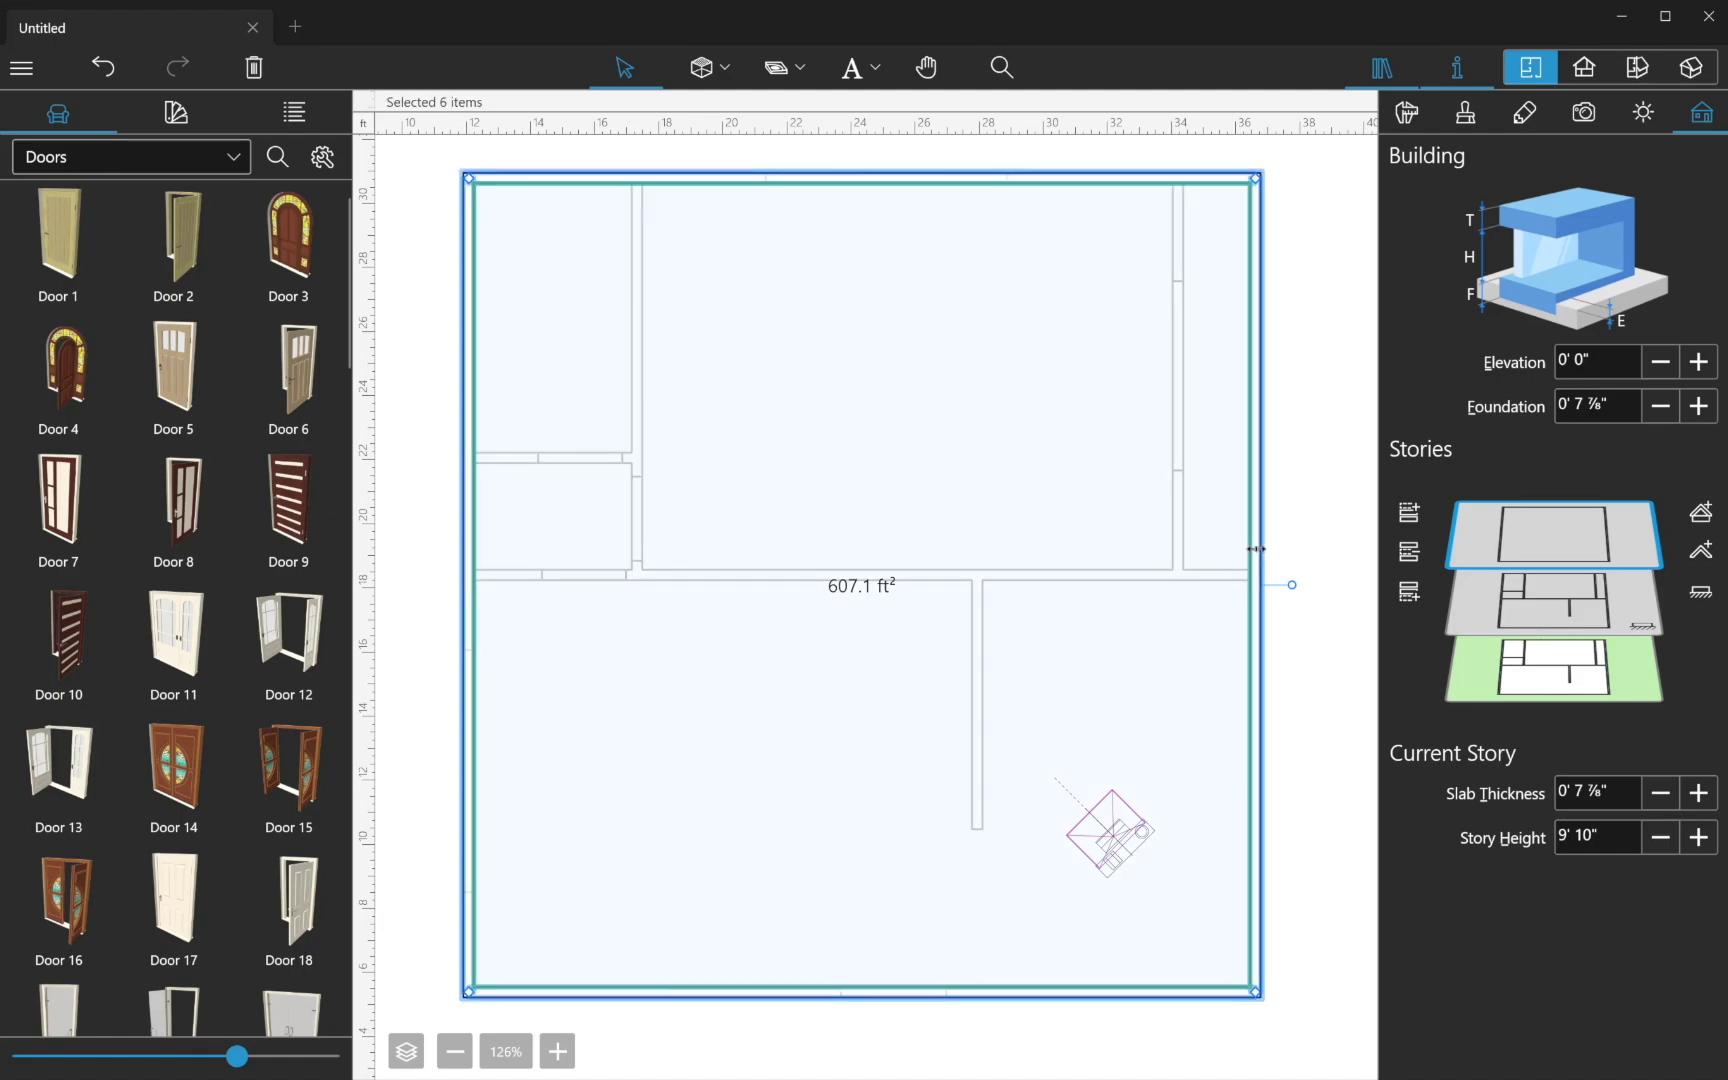
left_click_drag(1255, 549, 1181, 547)
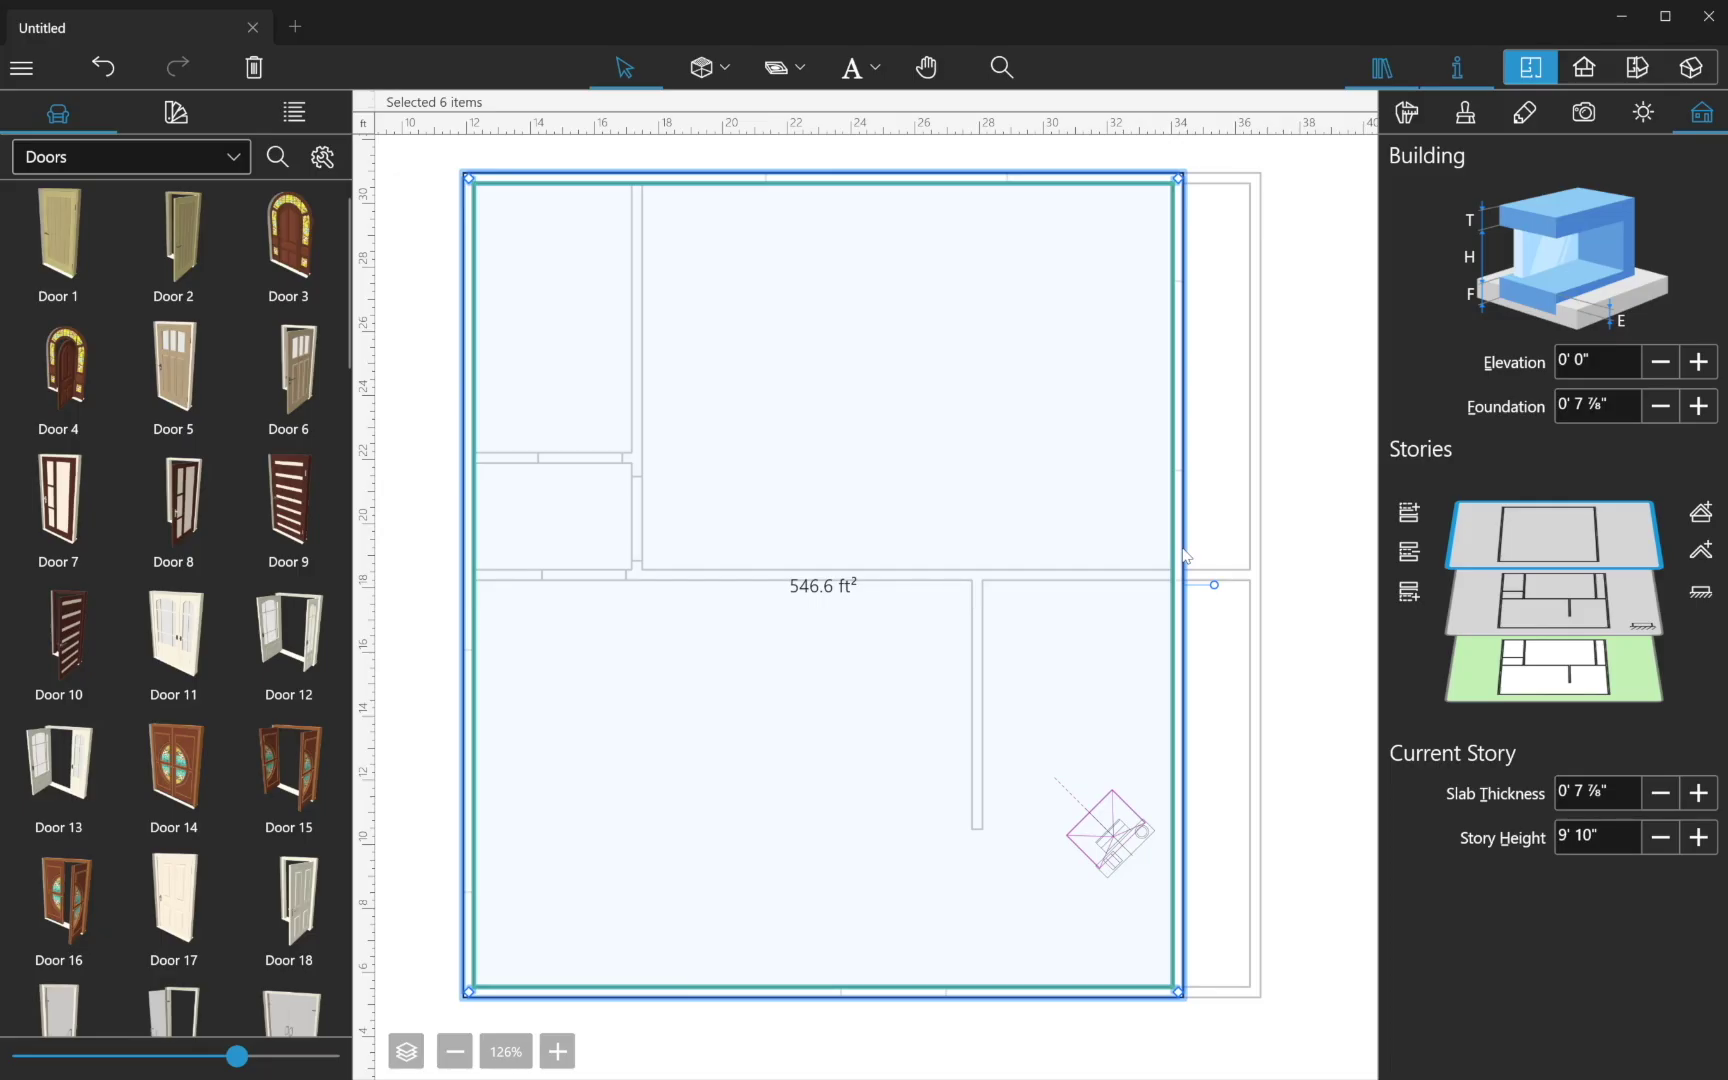
Step: Deselect the walls, go from Ground Floor to 1st Floor, and remove the 1st Floor story
left_click(1247, 500)
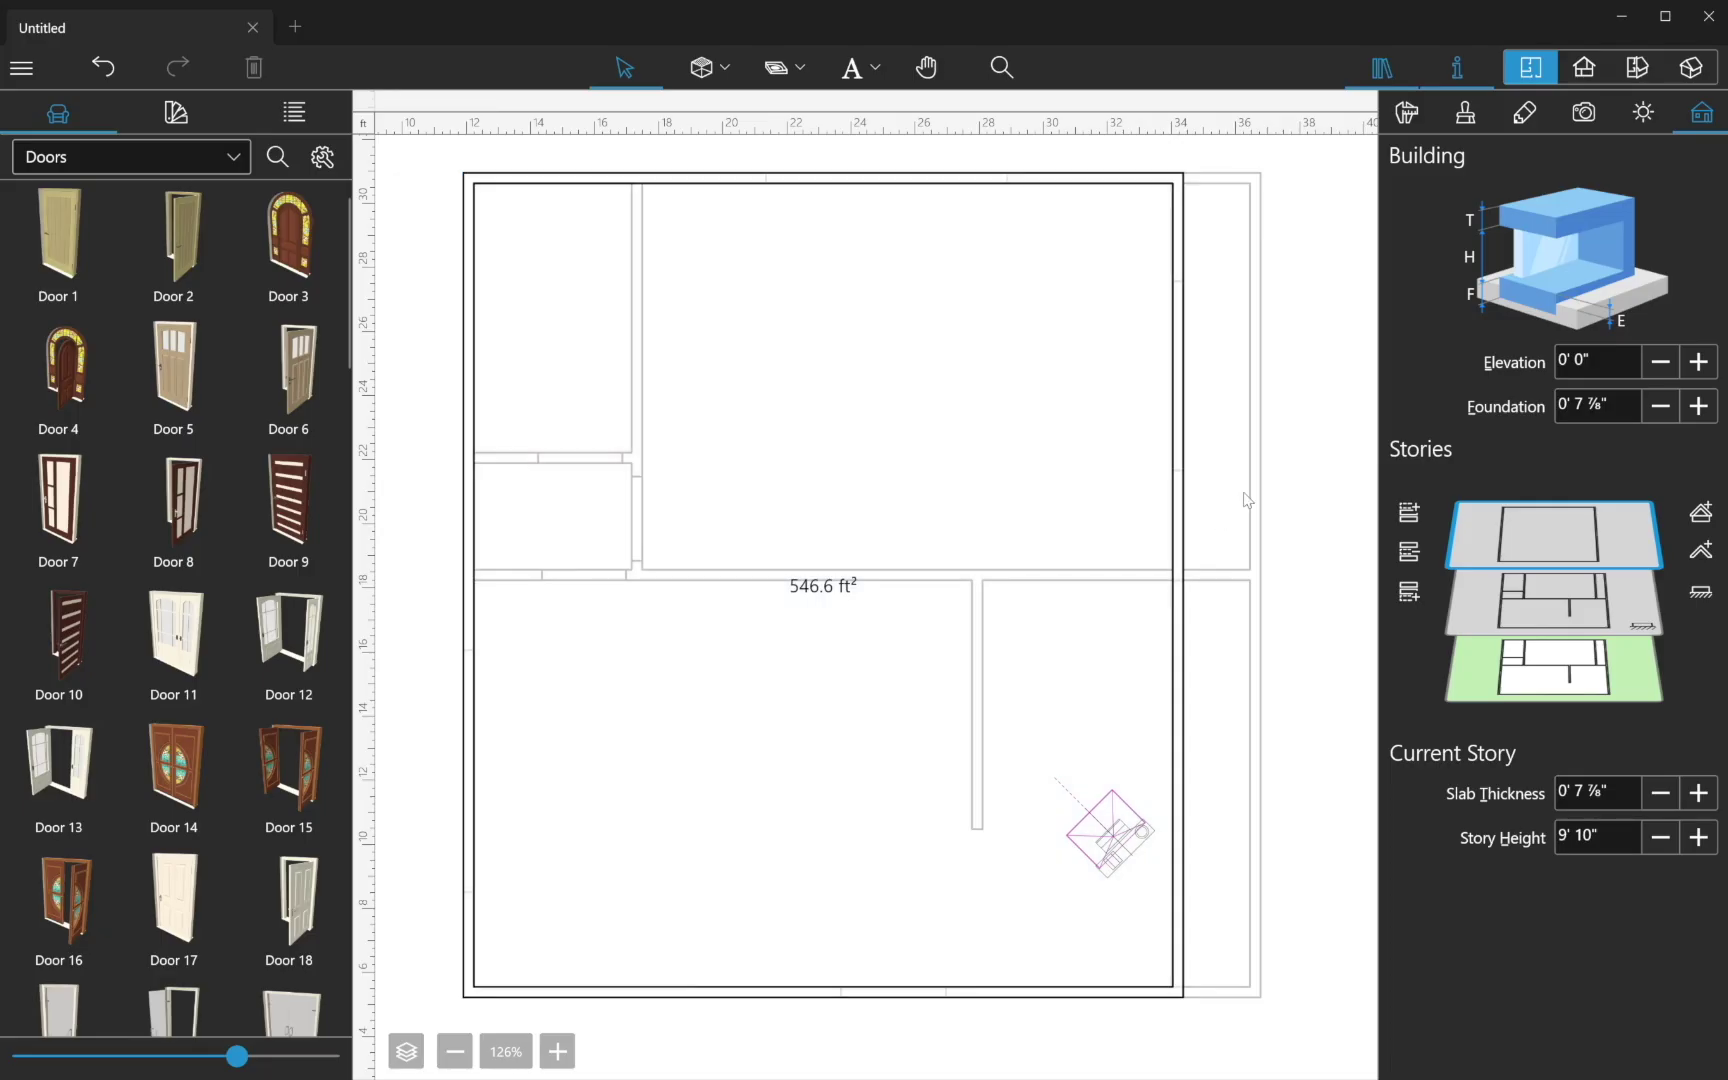
left_click(1544, 601)
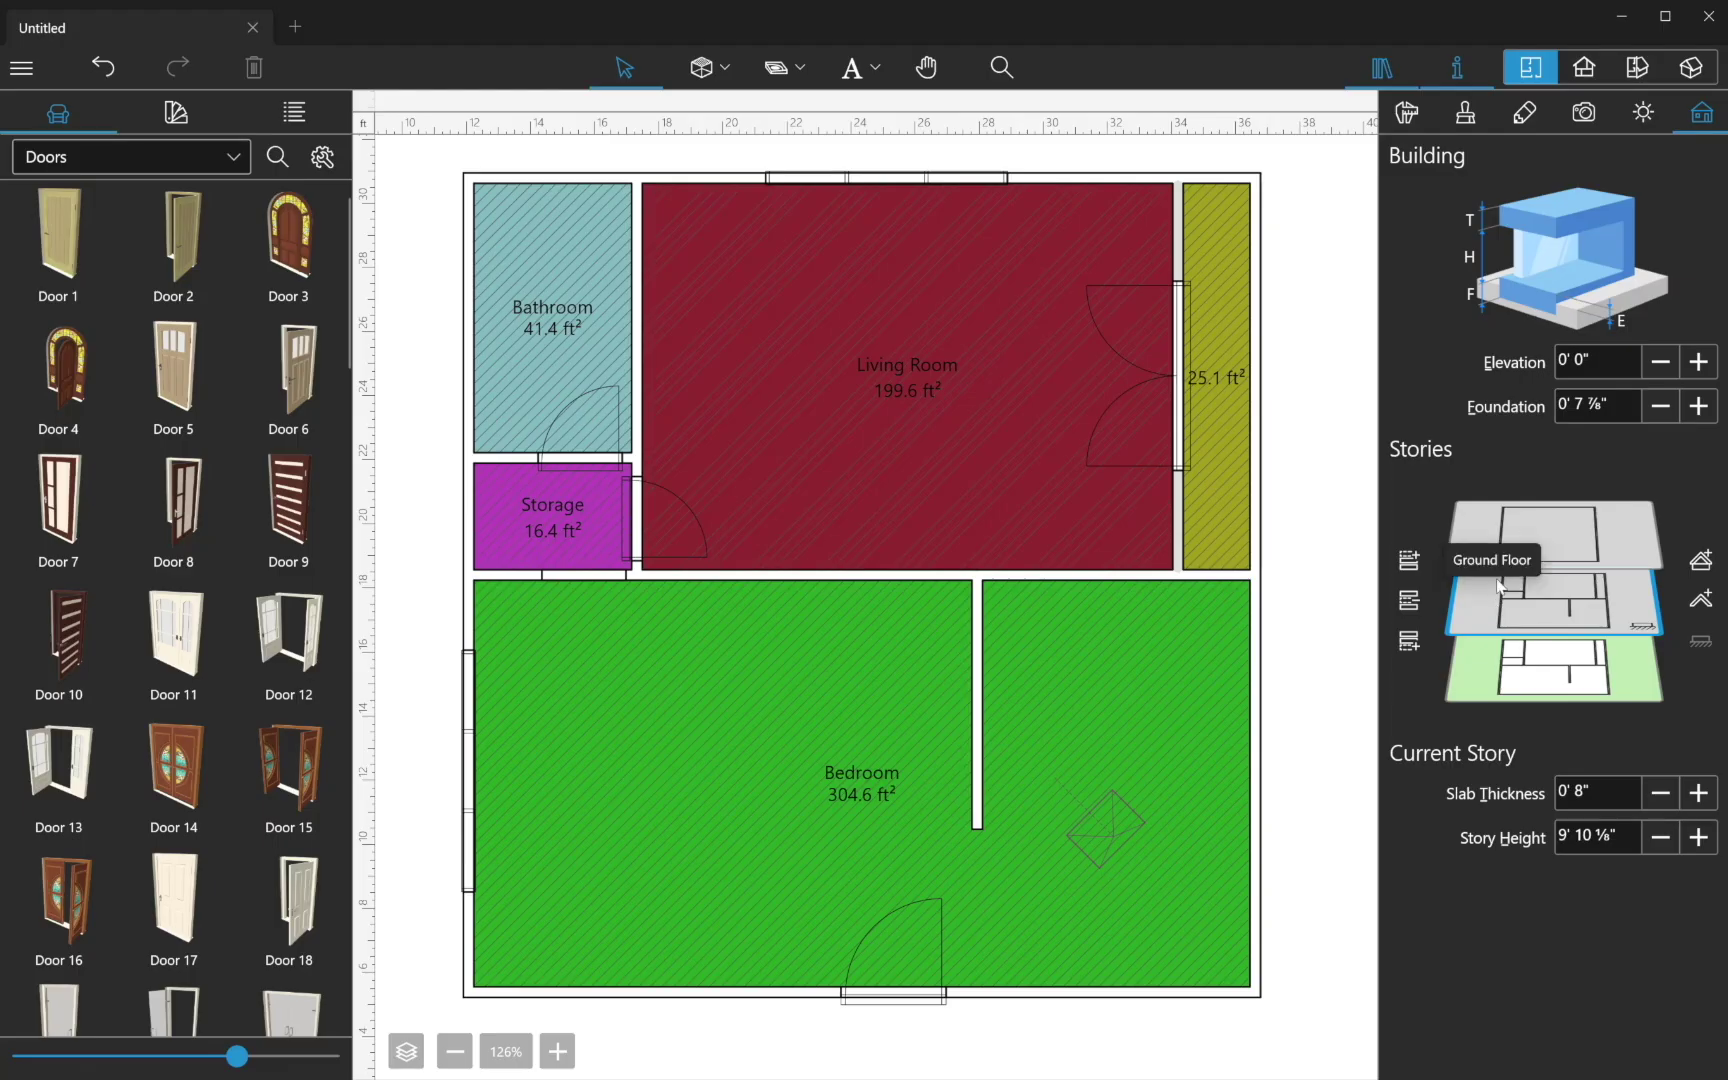
left_click(1513, 538)
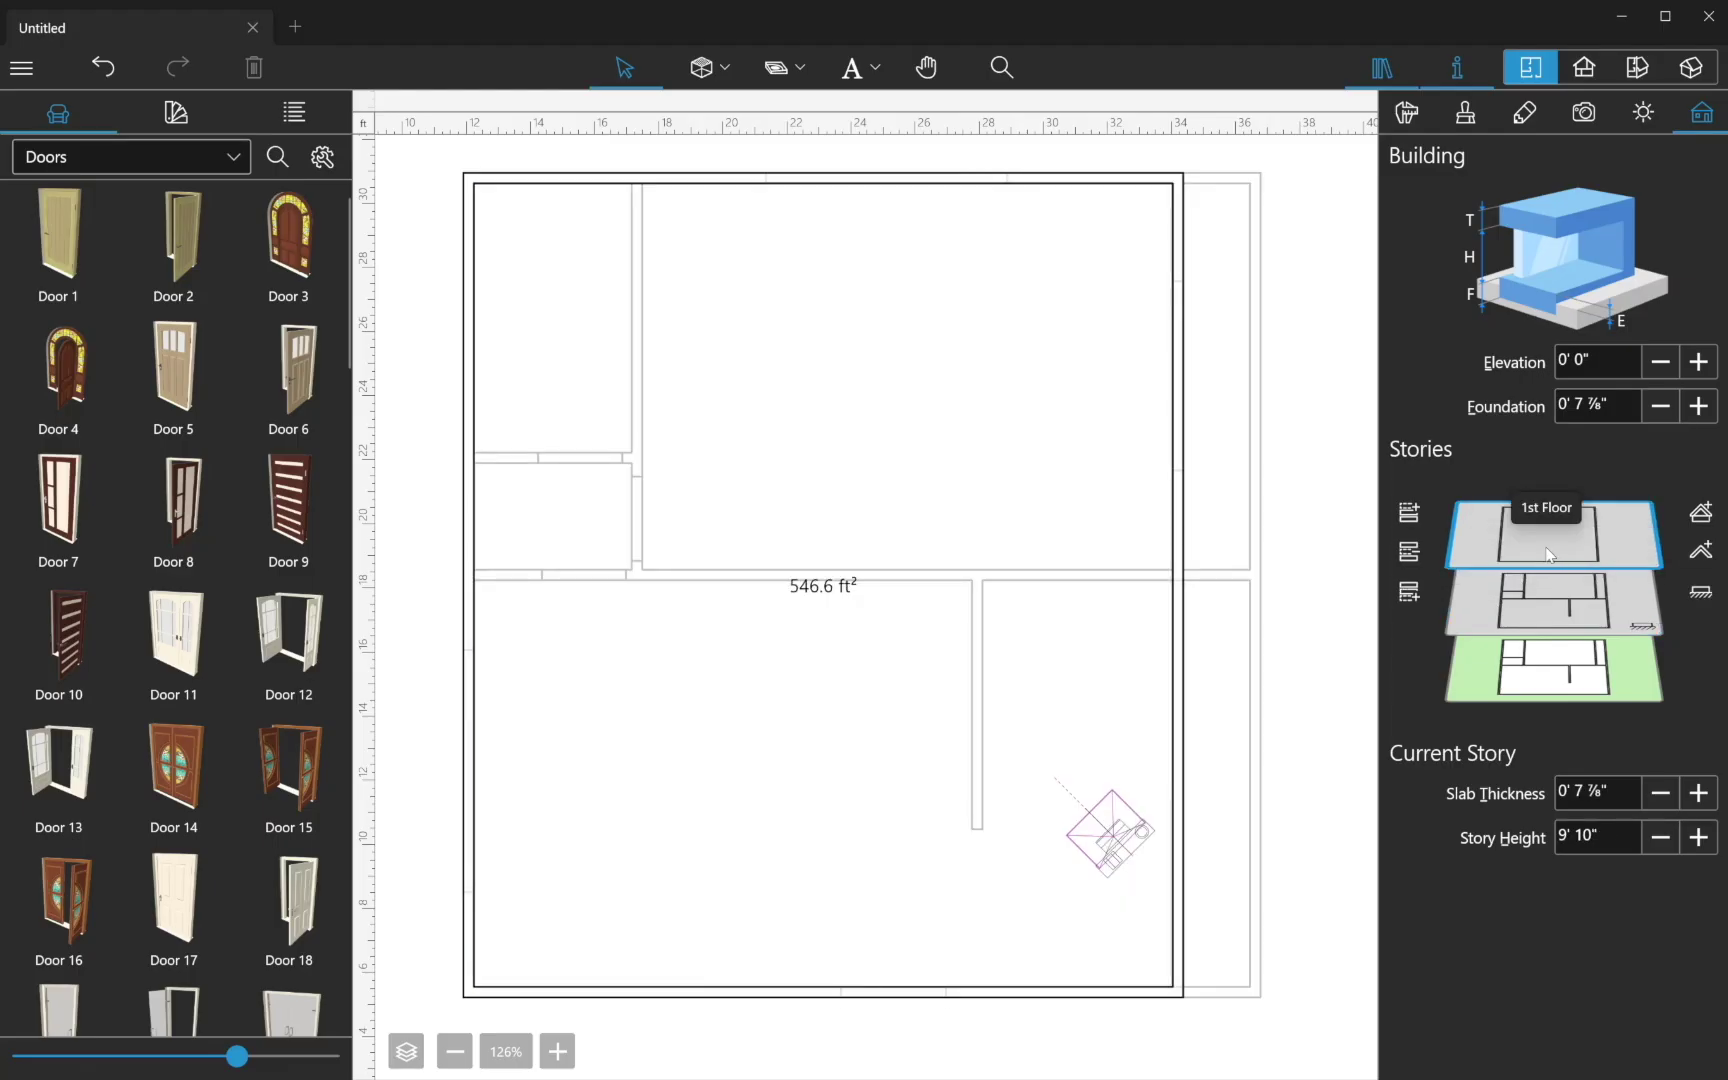
left_click(1410, 551)
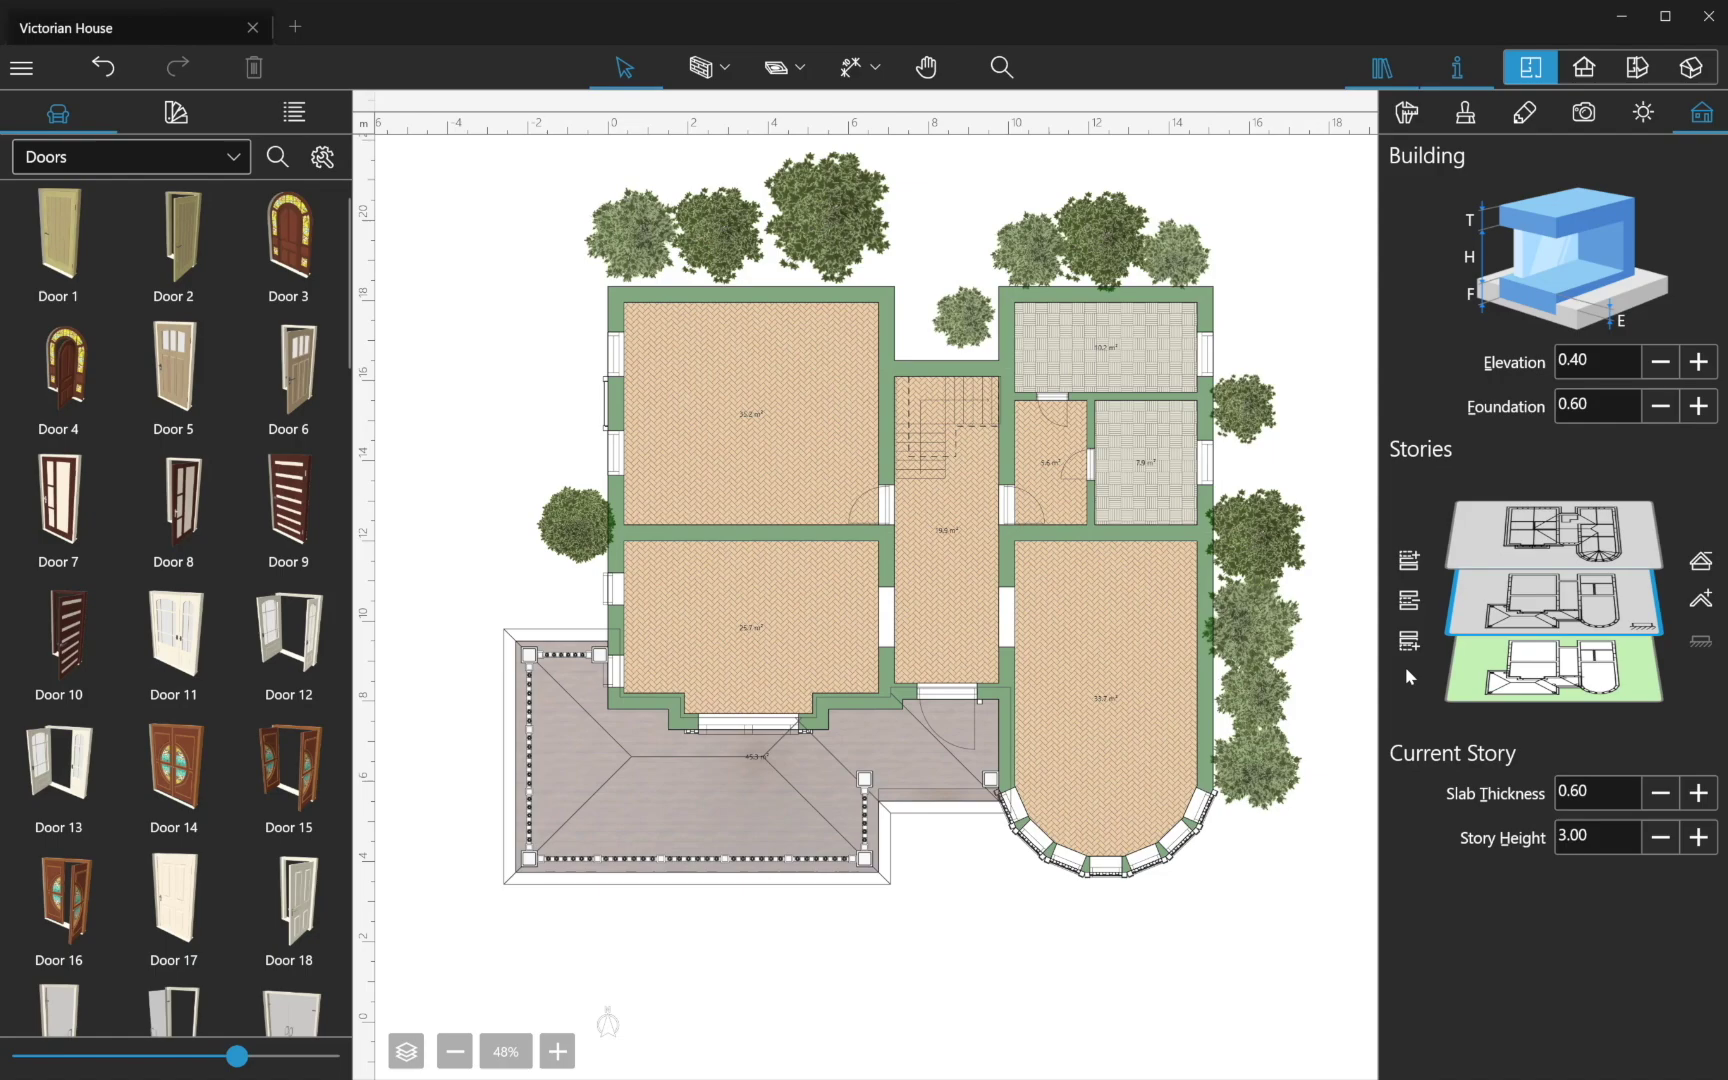
Step: Show the Site story of the Victorian House sample project
left_click(1484, 690)
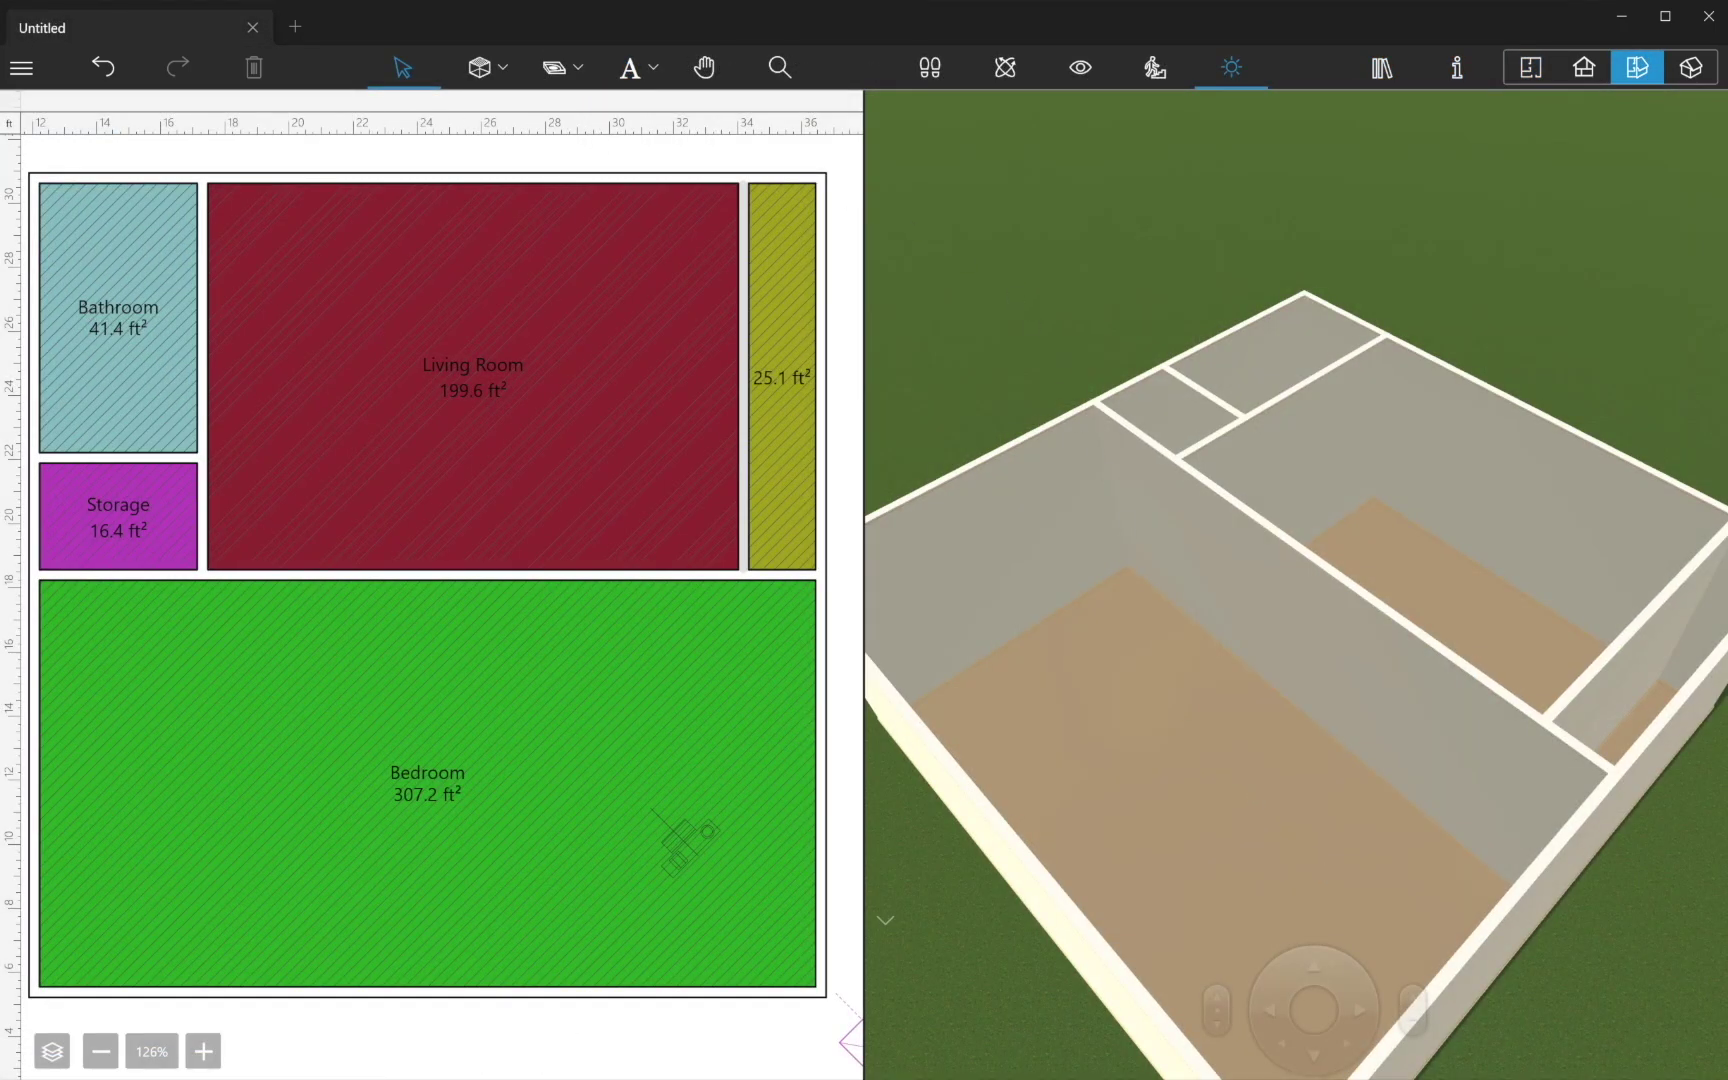
Step: Redo twice with Ctrl+Y to restore the Bedroom left-wall window and remaining doors and windows
key("ctrl+y")
key("ctrl+y")
key("ctrl+y")
key("ctrl+y")
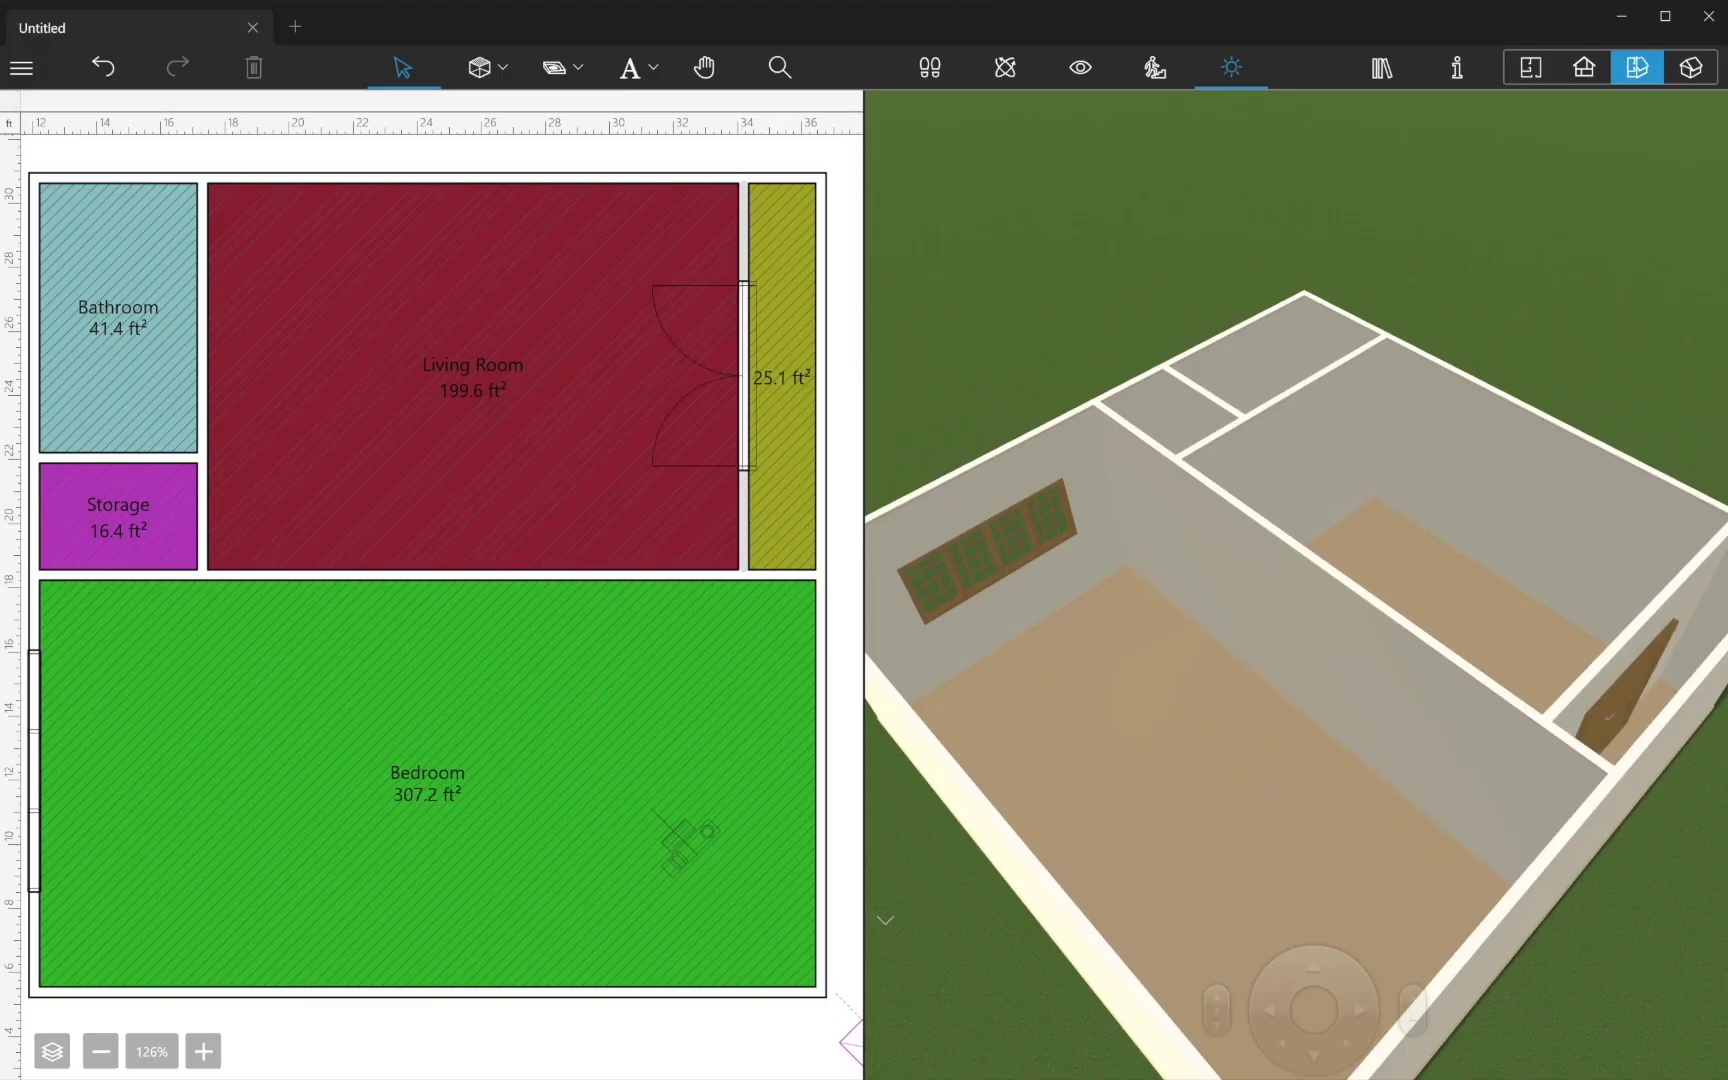
key("ctrl+y")
key("ctrl+y")
key("ctrl+y")
key("ctrl+y")
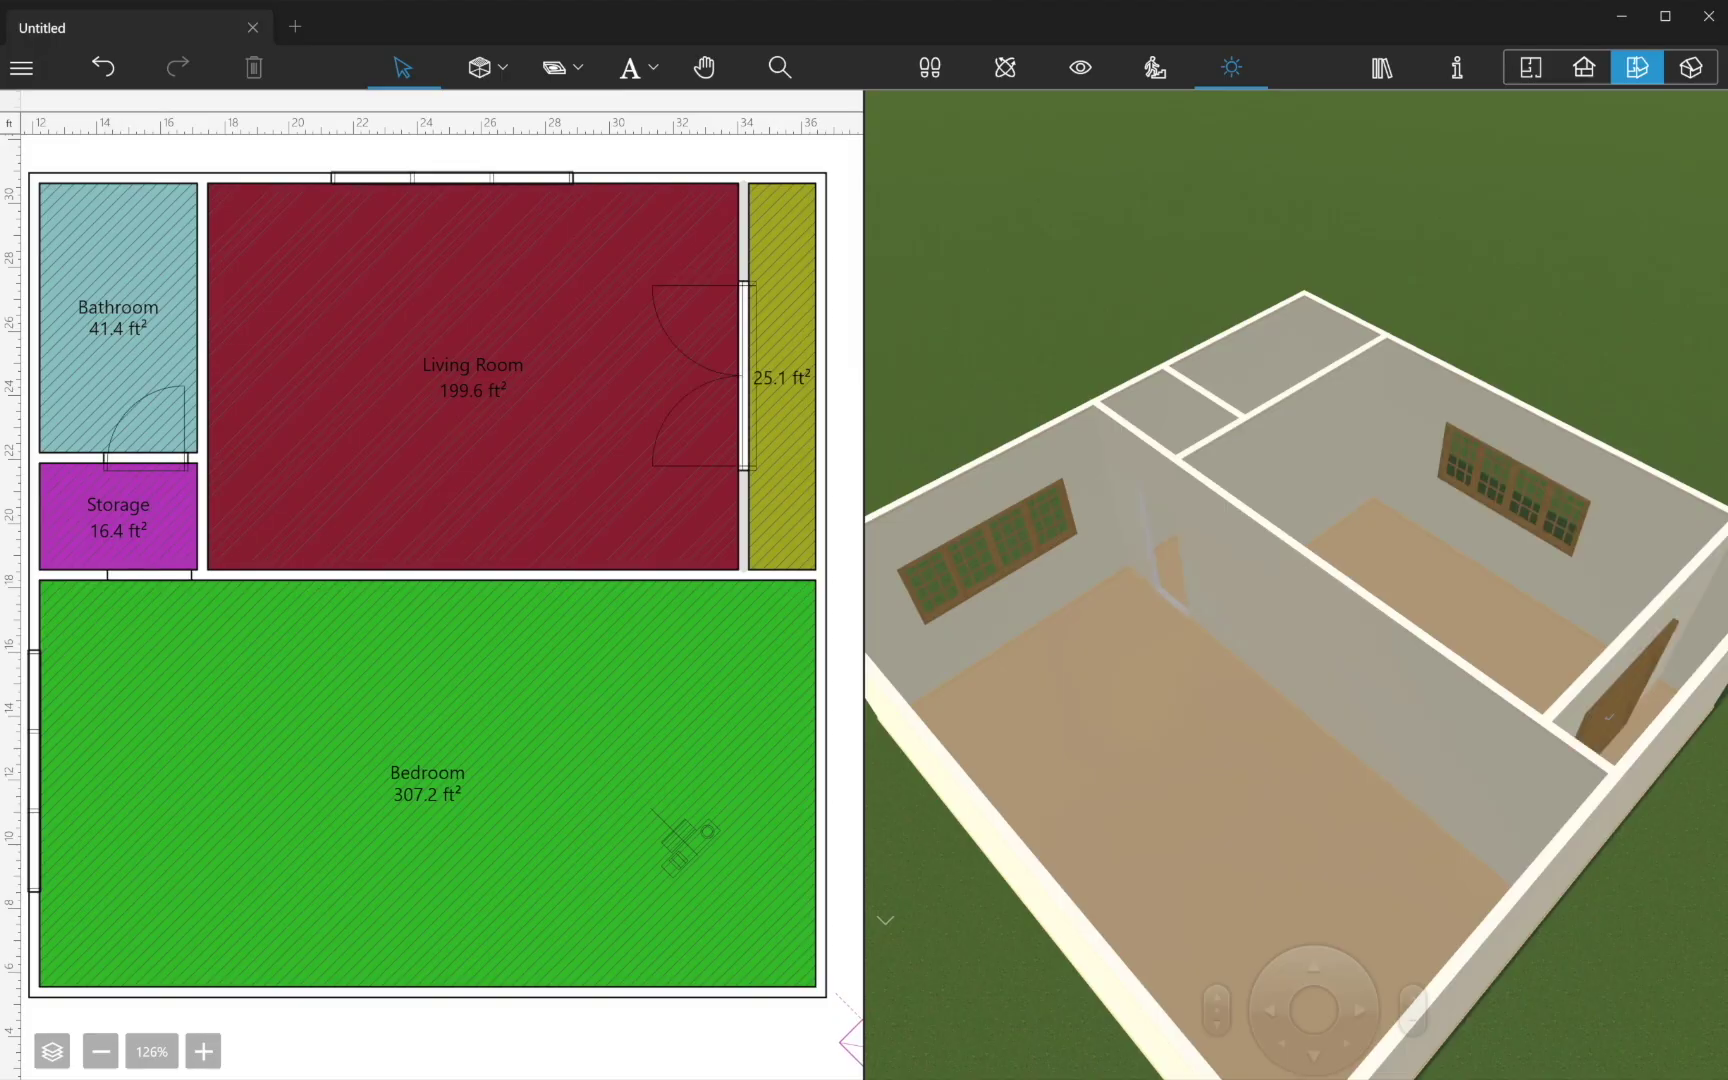